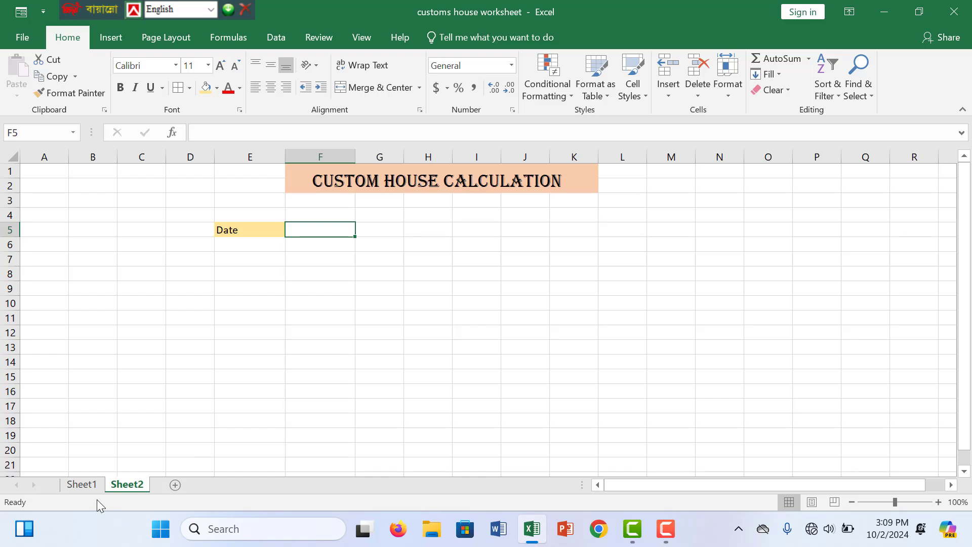
Review the product categories and their percentage rates on Sheet1, and return to Sheet2
{"action": "left_click", "coordinate": [82, 484]}
{"action": "left_click", "coordinate": [224, 210]}
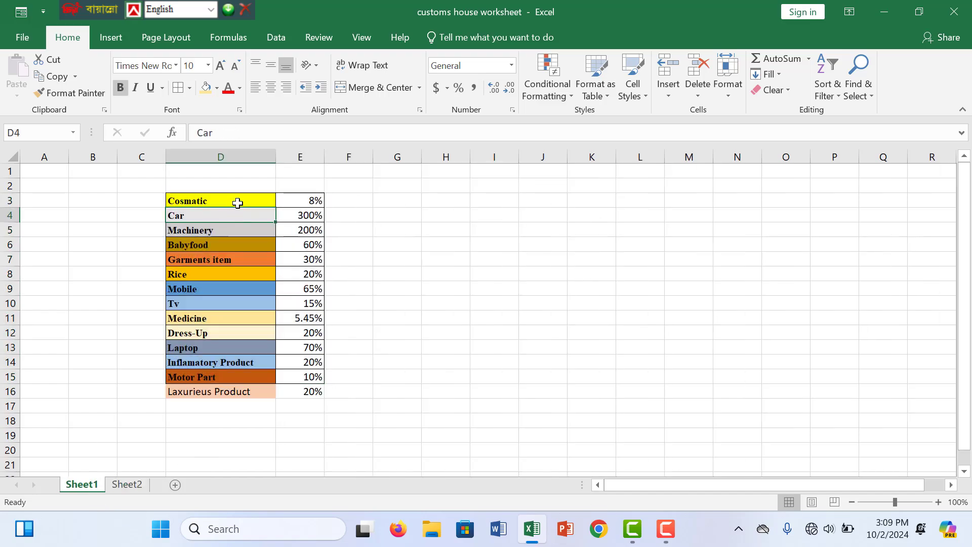
{"action": "left_click", "coordinate": [237, 201]}
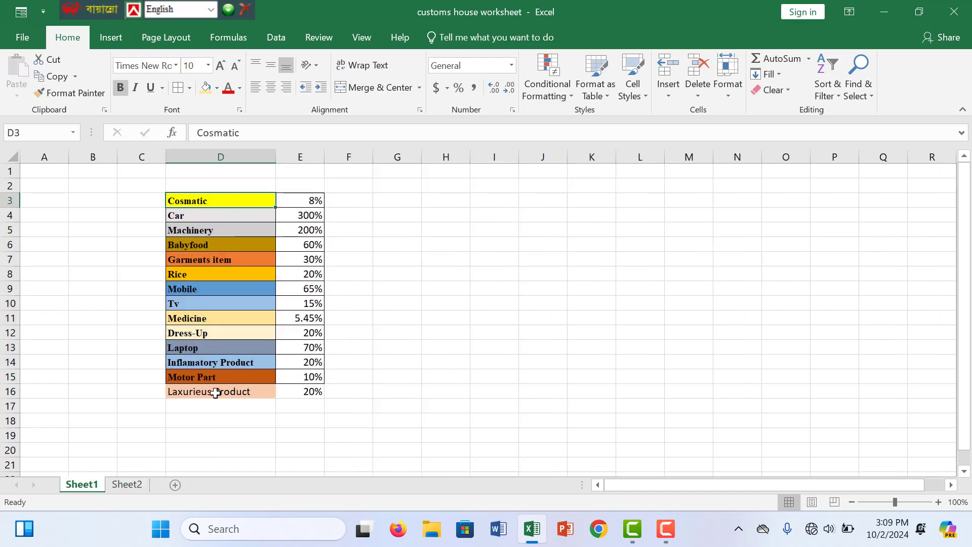
{"action": "left_click_drag", "start_coordinate": [315, 200], "coordinate": [320, 392]}
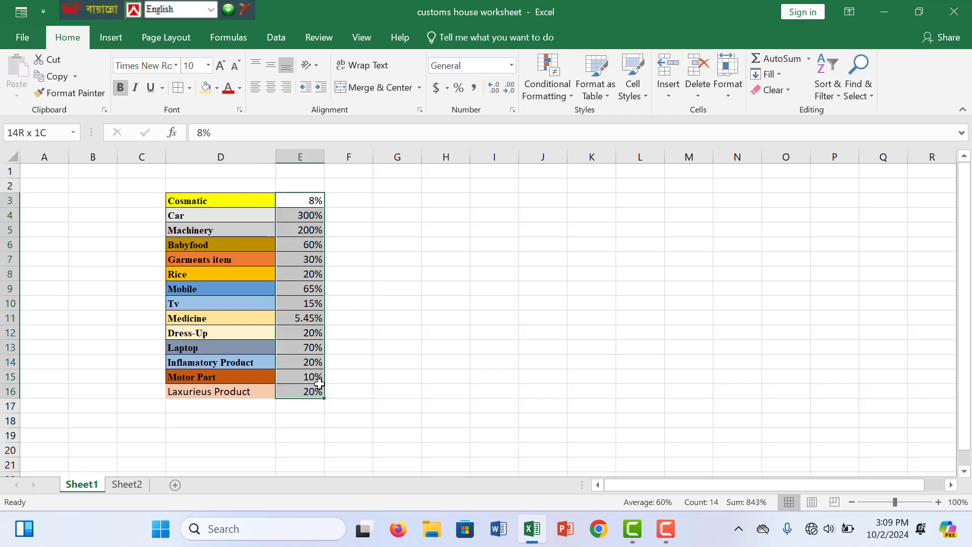
{"action": "left_click", "coordinate": [126, 484]}
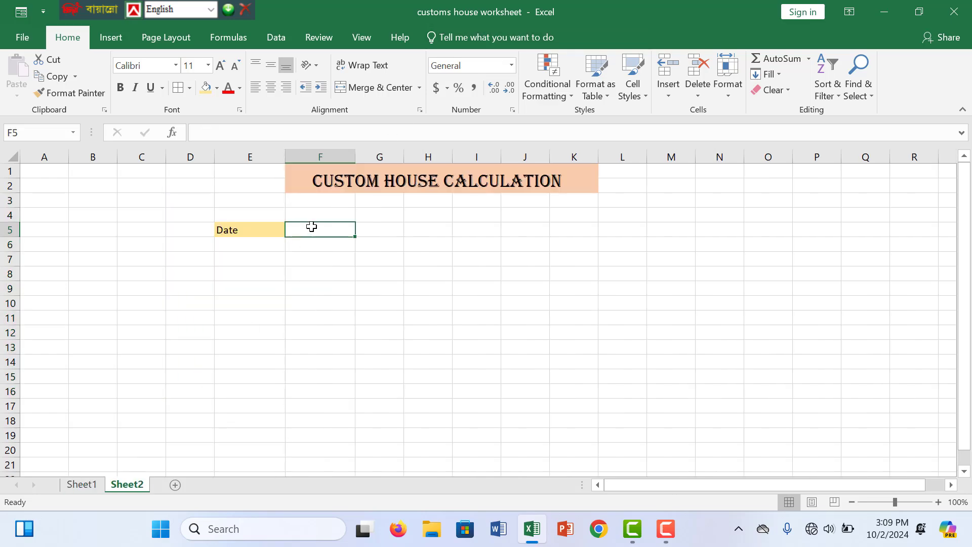
{"action": "left_click", "coordinate": [94, 485]}
{"action": "left_click", "coordinate": [190, 198]}
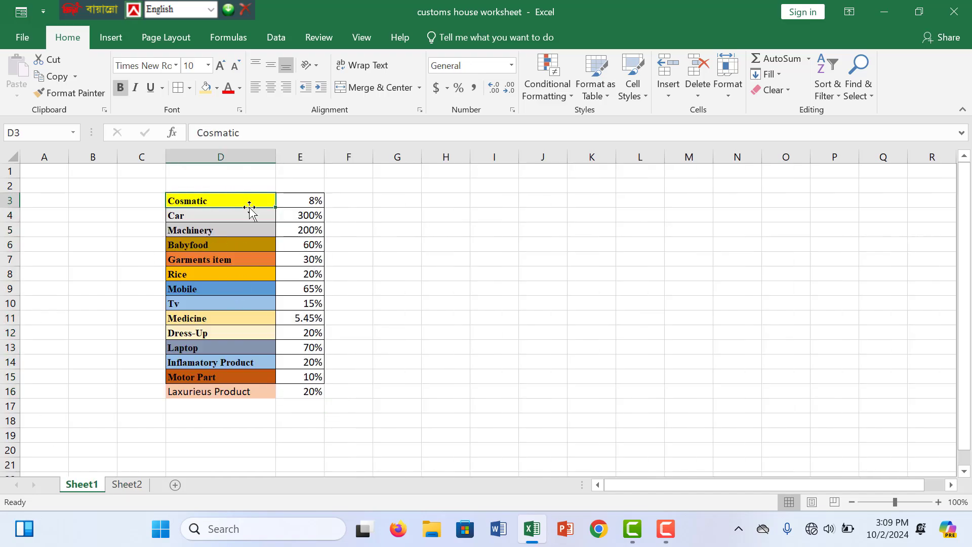
{"action": "left_click", "coordinate": [250, 332]}
{"action": "left_click", "coordinate": [133, 485]}
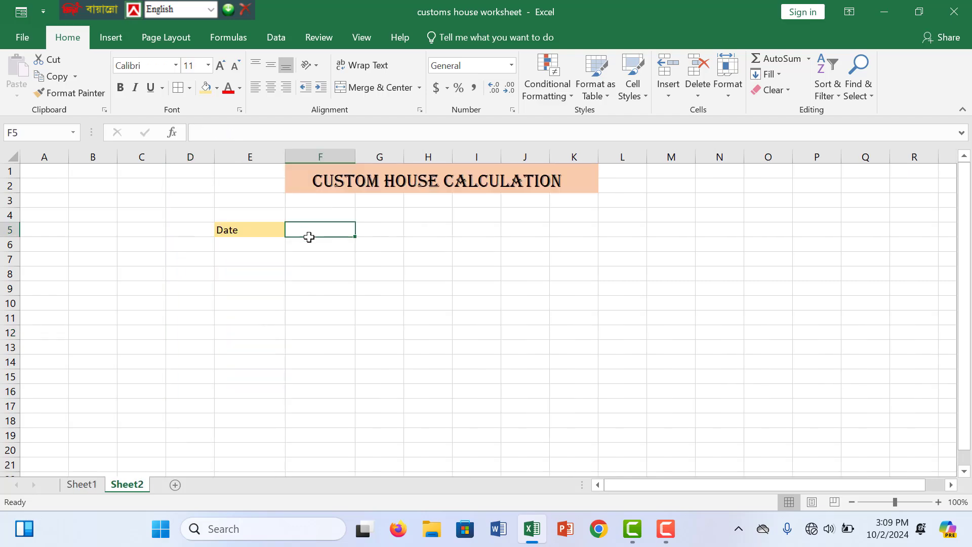
Enter the label "Month" in cell E3 of Sheet2, two rows above the Date header
{"action": "left_click", "coordinate": [248, 215]}
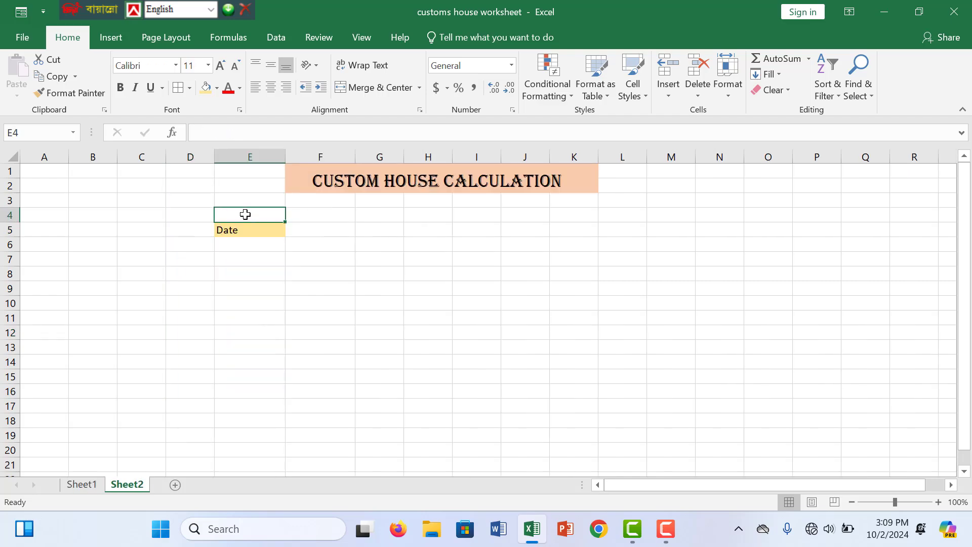
{"action": "left_click", "coordinate": [241, 202]}
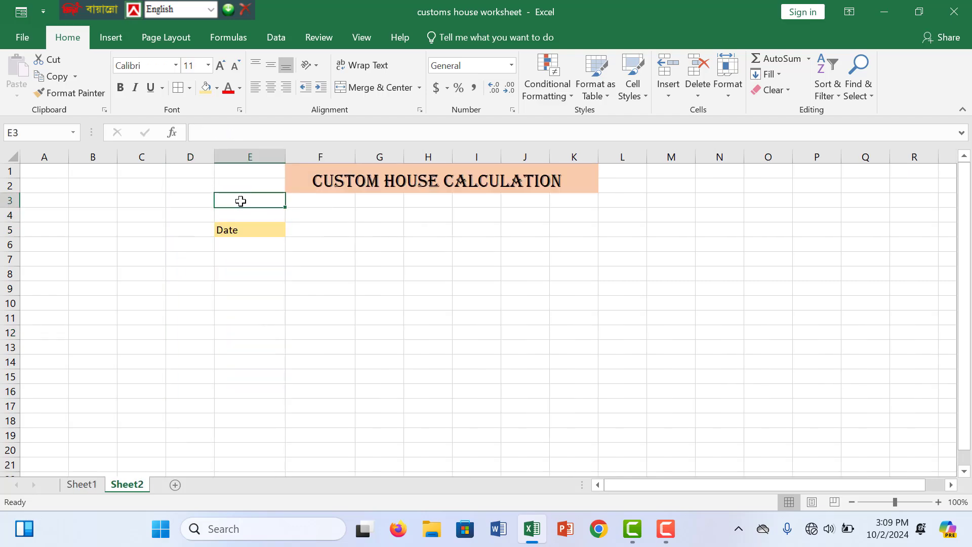
{"action": "type", "text": "Month"}
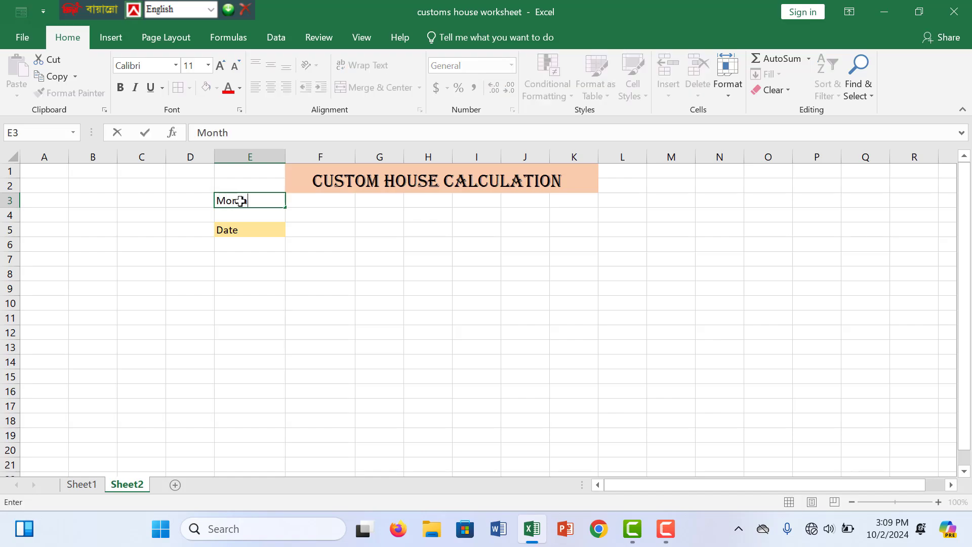
{"action": "left_click_drag", "start_coordinate": [104, 126], "coordinate": [42, 429]}
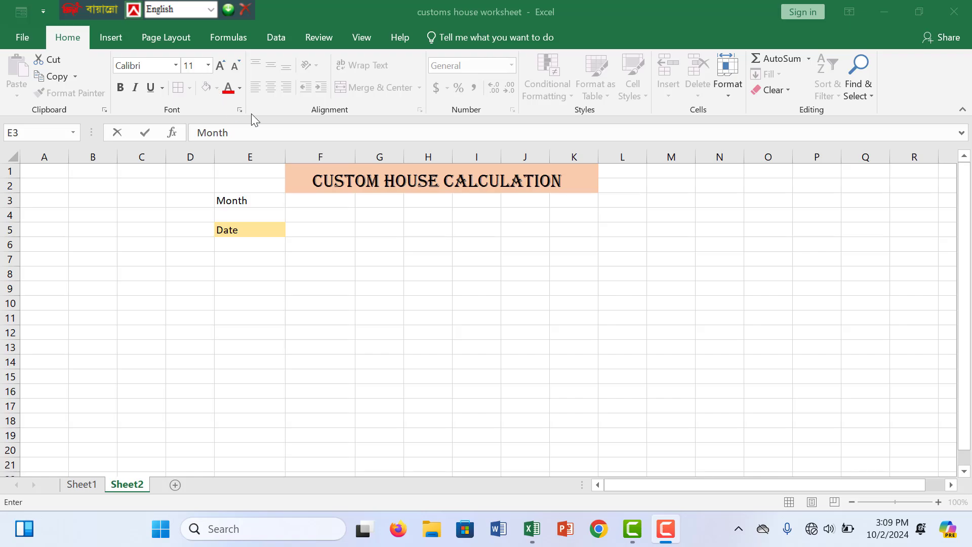
{"action": "left_click", "coordinate": [389, 272]}
{"action": "left_click_drag", "start_coordinate": [321, 265], "coordinate": [320, 244]}
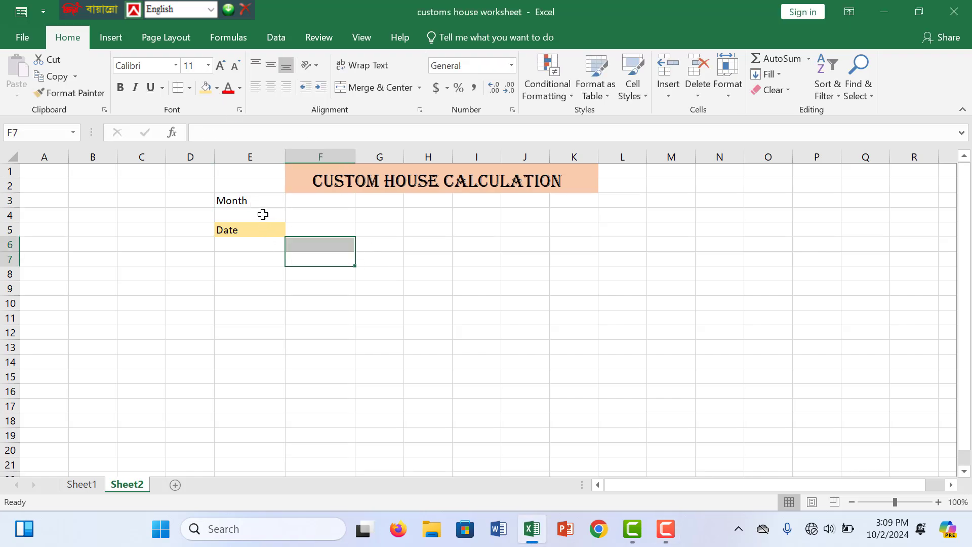
Fill the Month label cell E3 with orange
{"action": "left_click", "coordinate": [257, 200]}
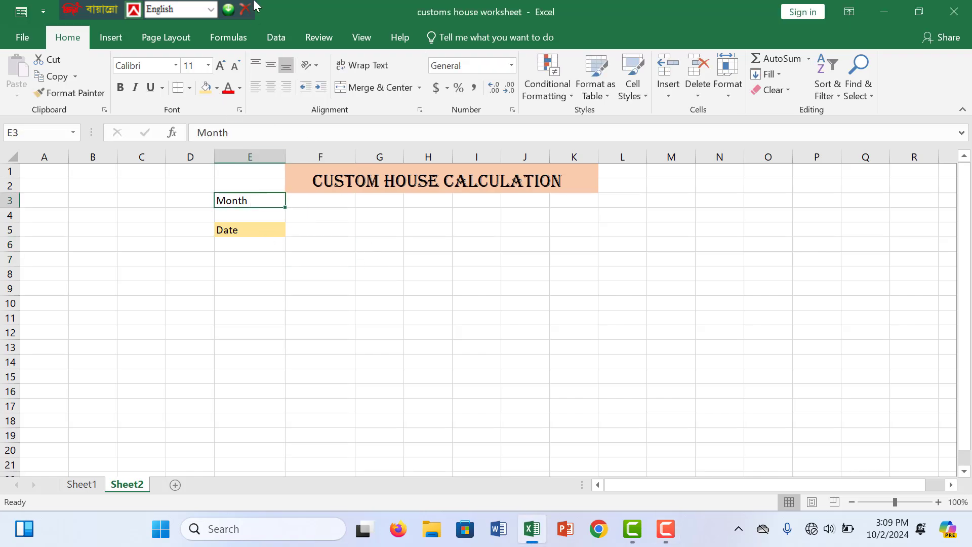
{"action": "left_click", "coordinate": [217, 89]}
{"action": "left_click", "coordinate": [269, 119]}
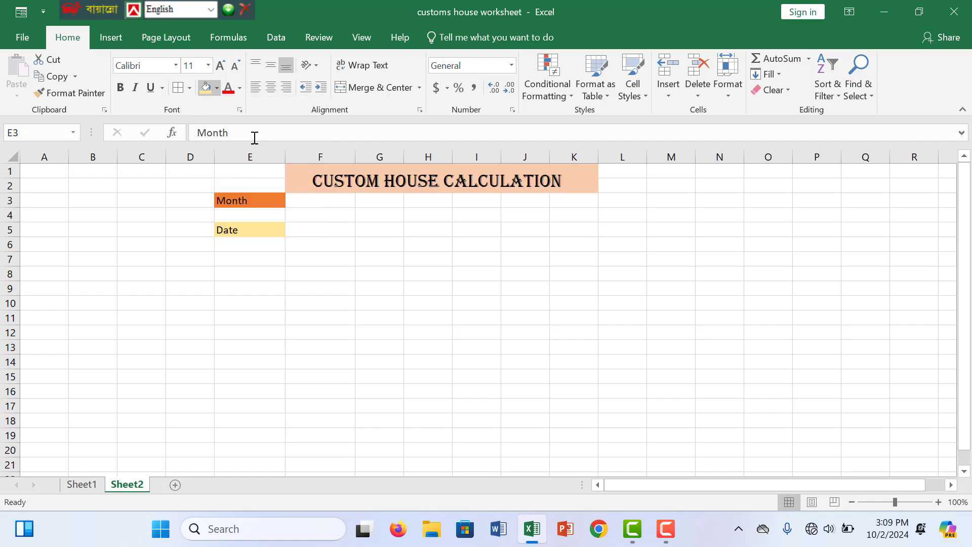
Enter "Jan -1" in cell E4 as the month value under the Month label
{"action": "left_click", "coordinate": [240, 214]}
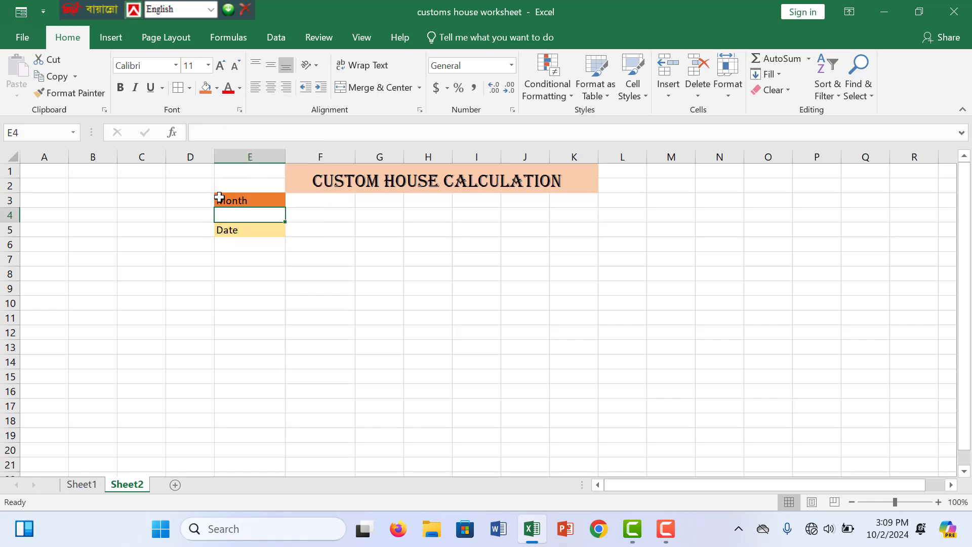
{"action": "type", "text": "Jan -1"}
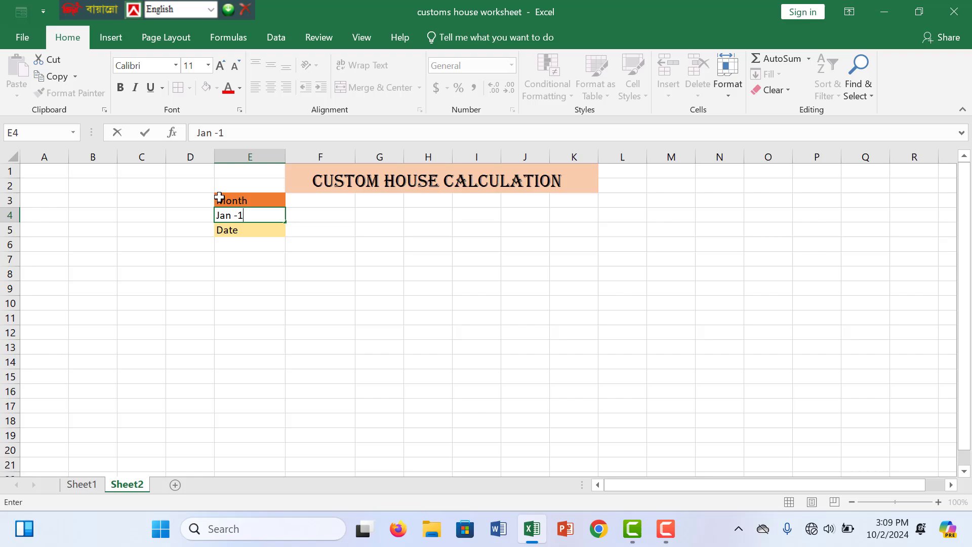
{"action": "left_click", "coordinate": [217, 247]}
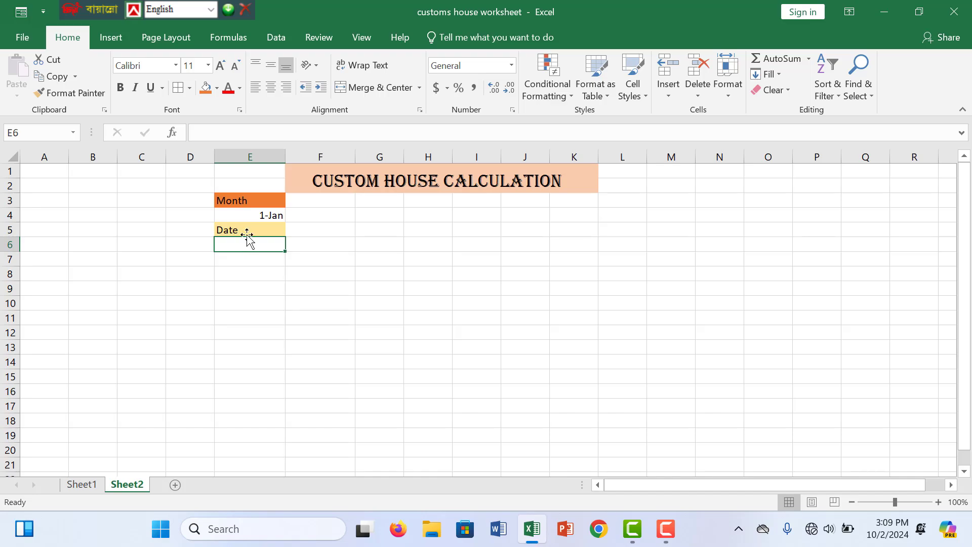
{"action": "left_click", "coordinate": [254, 229]}
{"action": "left_click", "coordinate": [280, 211]}
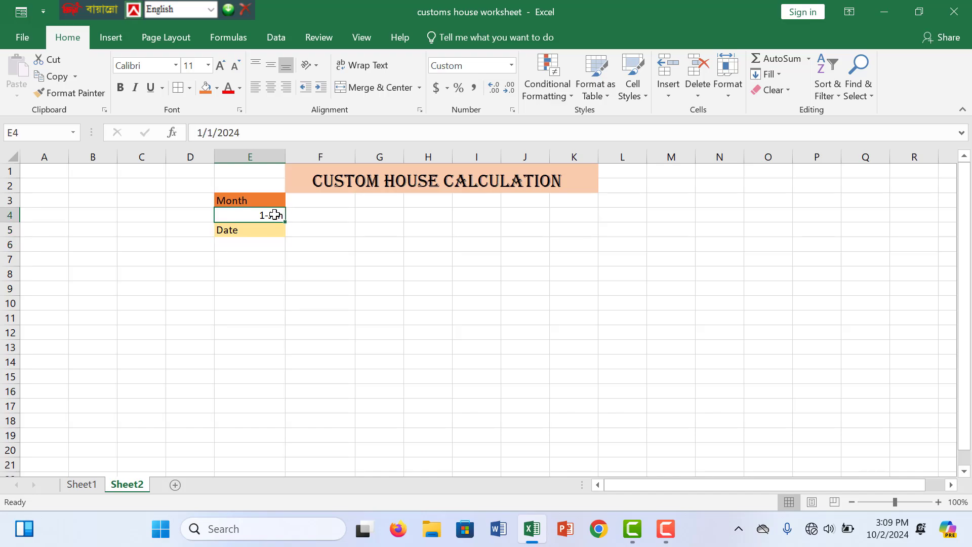
{"action": "left_click", "coordinate": [268, 241]}
{"action": "left_click", "coordinate": [279, 213]}
{"action": "left_click", "coordinate": [230, 245]}
{"action": "left_click", "coordinate": [262, 216]}
{"action": "double_click", "coordinate": [278, 213]}
{"action": "left_click_drag", "start_coordinate": [250, 230], "coordinate": [247, 246]}
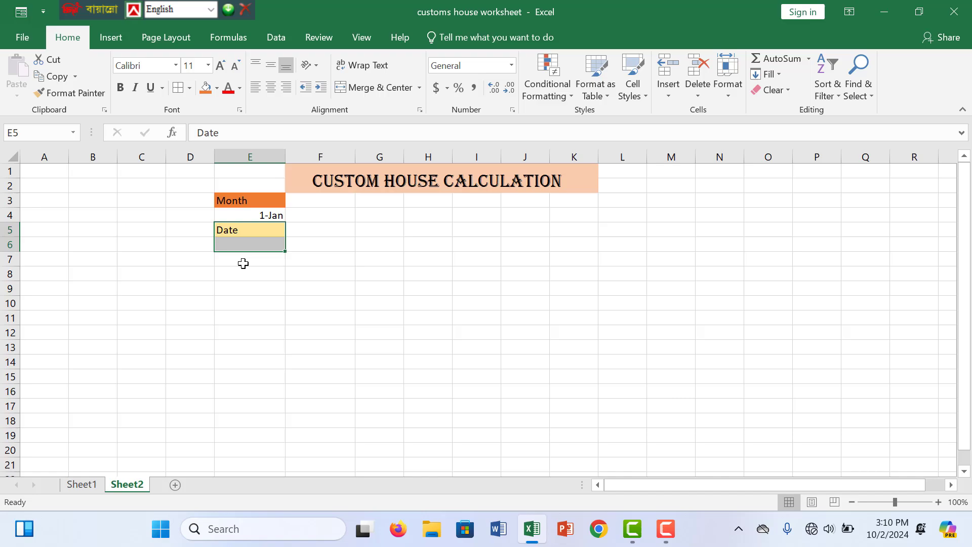
Enter the date 1/1/2024 in cell E6 under the Date header and centre it horizontally
{"action": "left_click", "coordinate": [265, 245]}
{"action": "type", "text": "1"}
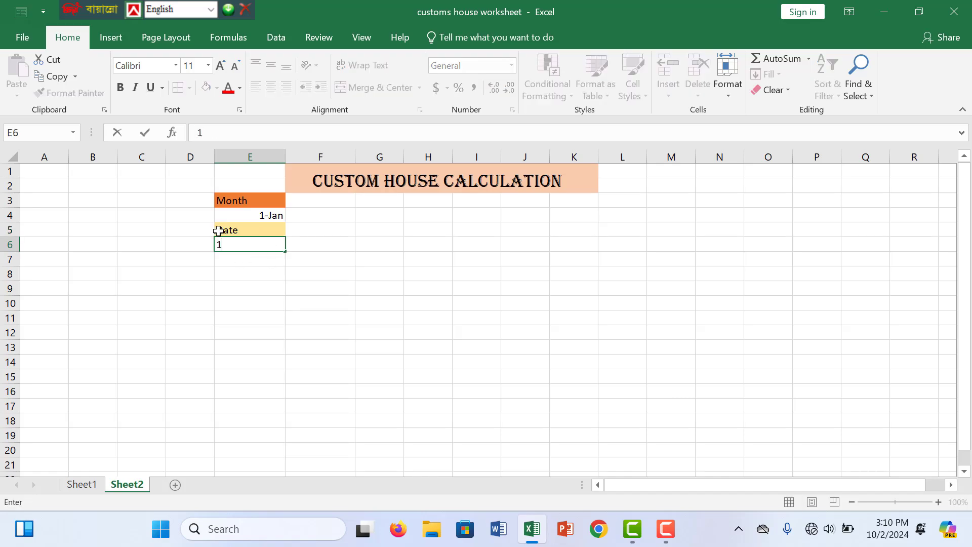
{"action": "type", "text": "/1/2024"}
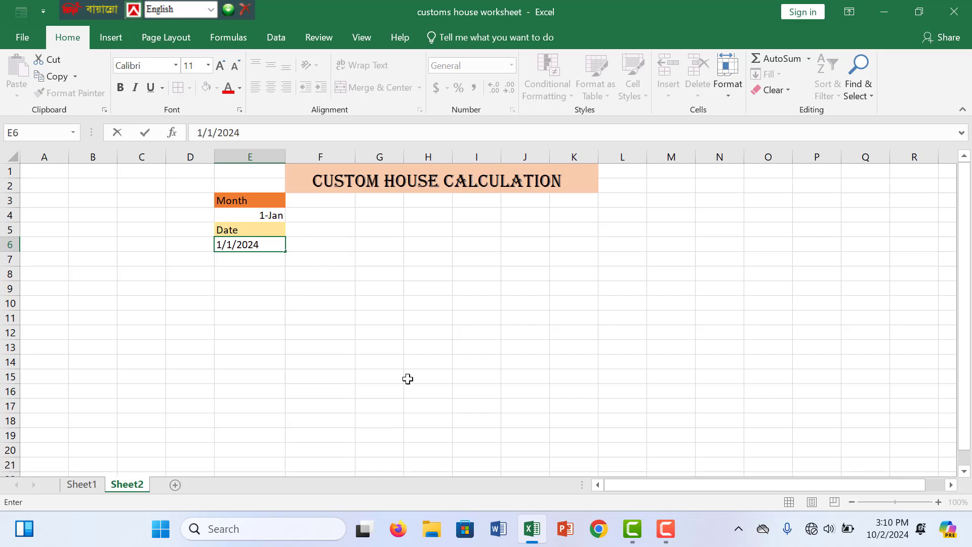
{"action": "left_click", "coordinate": [383, 360]}
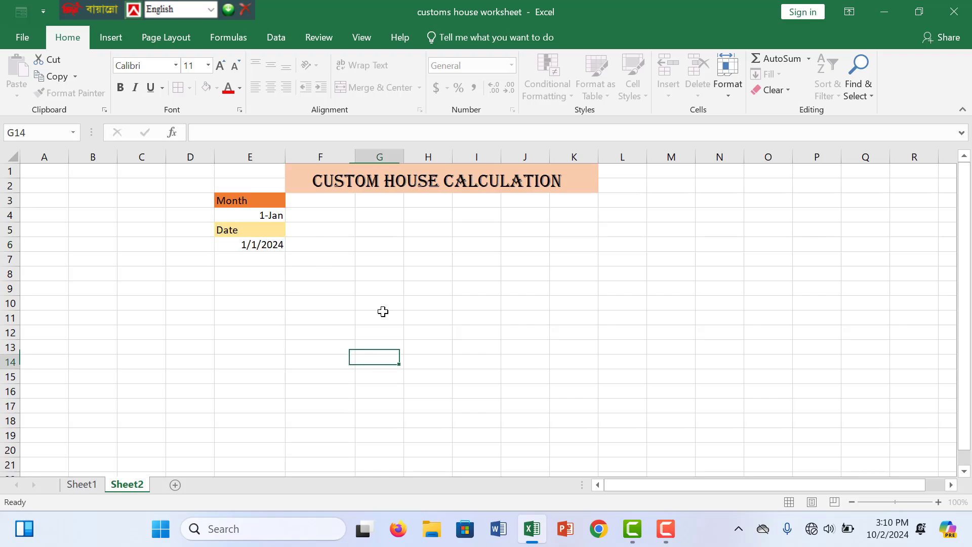
{"action": "left_click", "coordinate": [263, 247]}
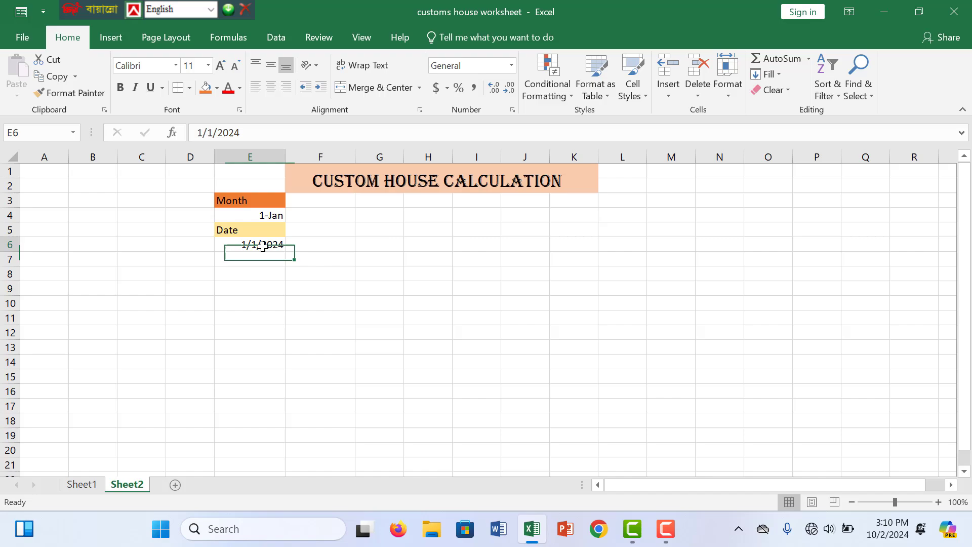
{"action": "left_click", "coordinate": [271, 87]}
{"action": "left_click", "coordinate": [357, 292]}
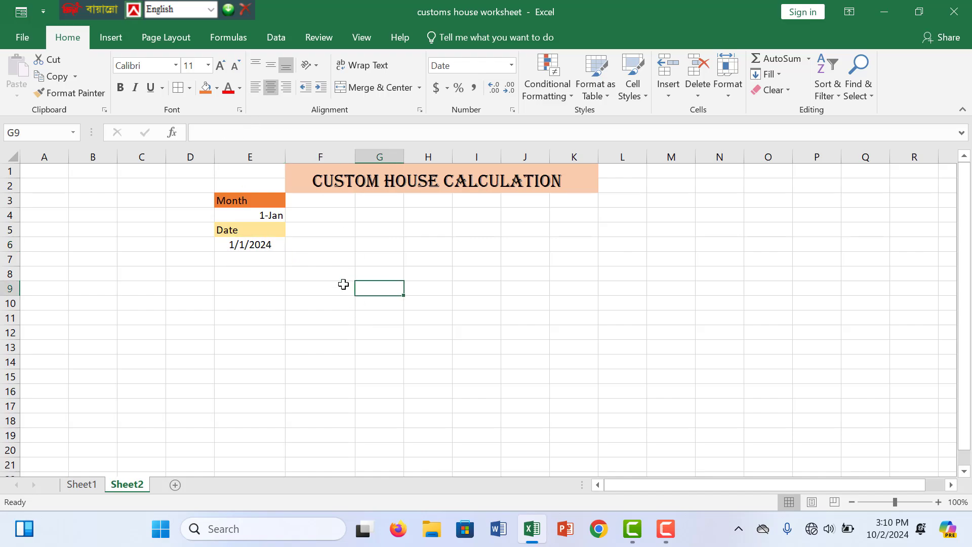
Check the category list on Sheet1, and add the headers "Item" in F5 and "Tax" in G5 of Sheet2
{"action": "left_click", "coordinate": [319, 231]}
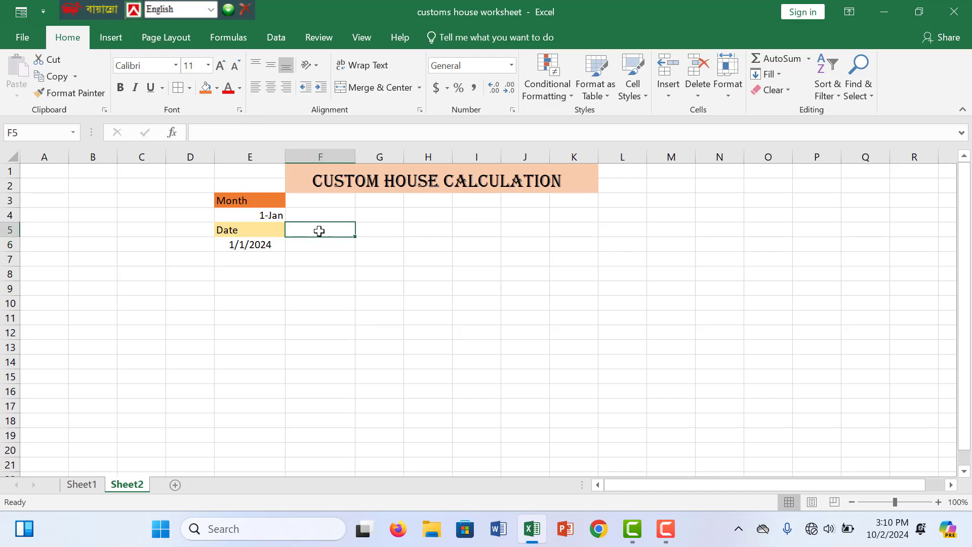
{"action": "left_click", "coordinate": [86, 487]}
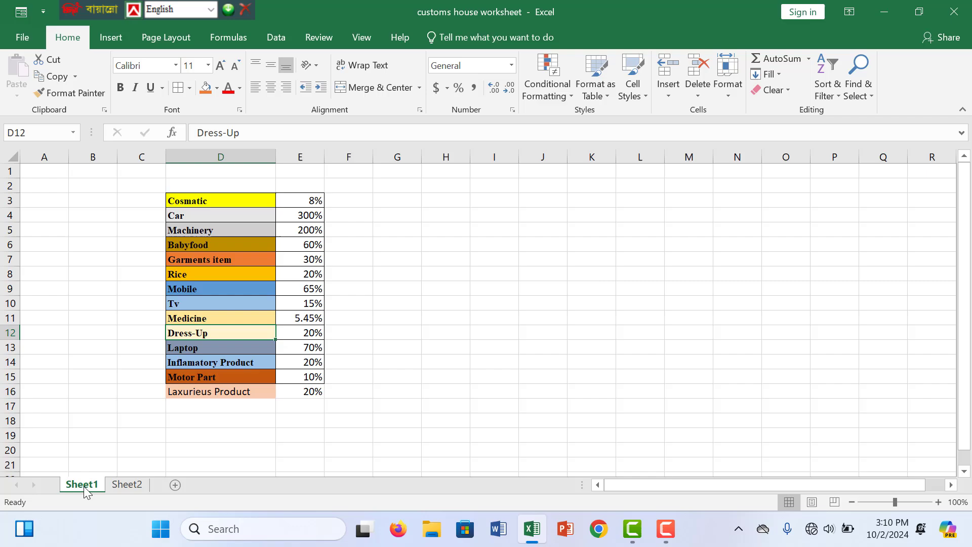
{"action": "left_click", "coordinate": [137, 487]}
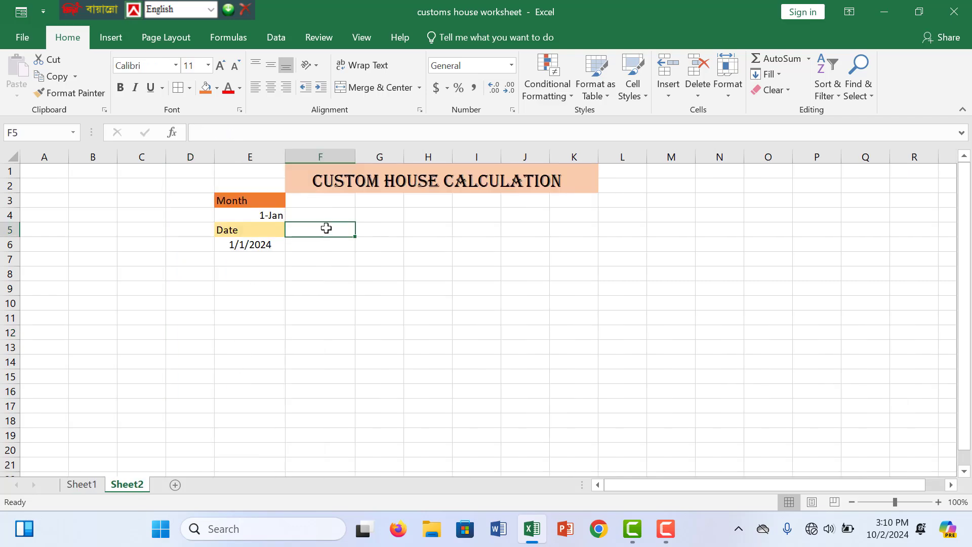
{"action": "type", "text": "Item"}
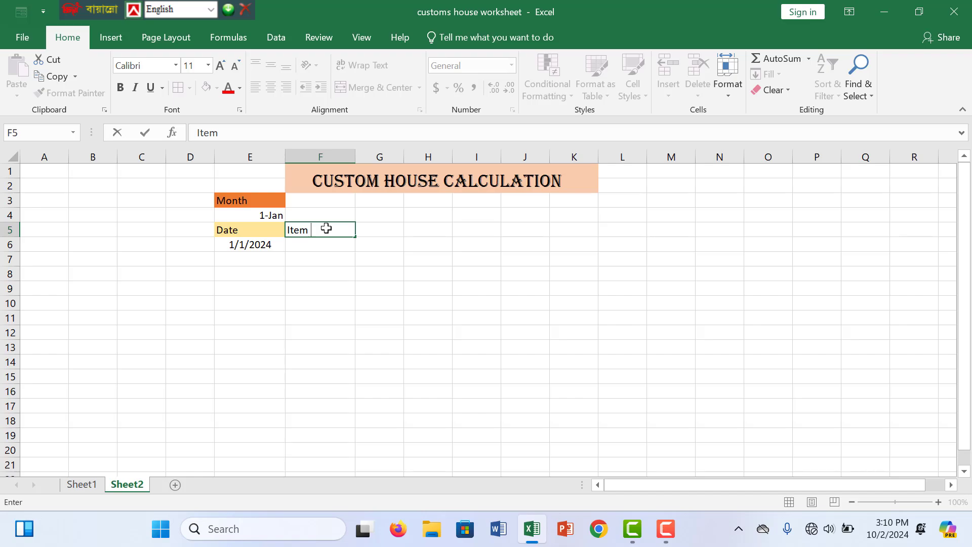
{"action": "left_click", "coordinate": [379, 227]}
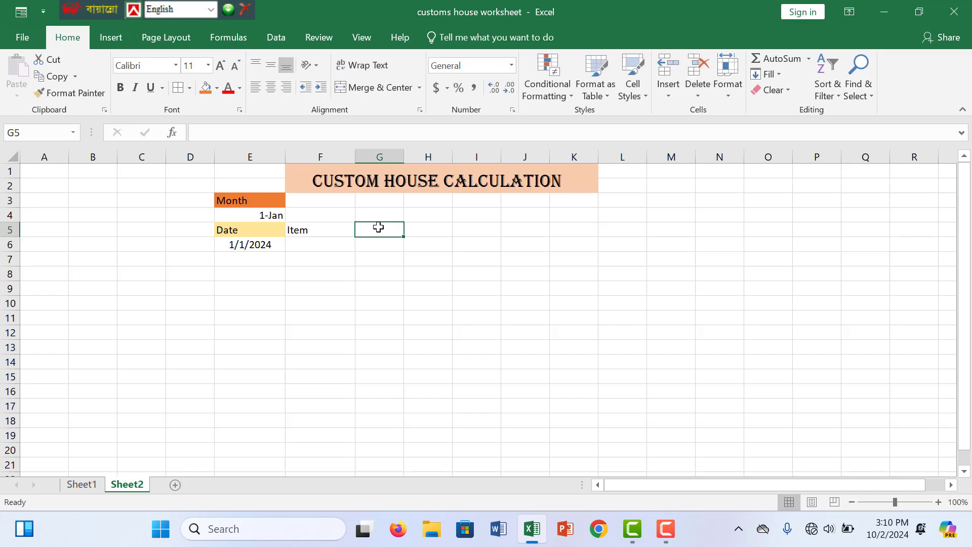
{"action": "type", "text": "Tax"}
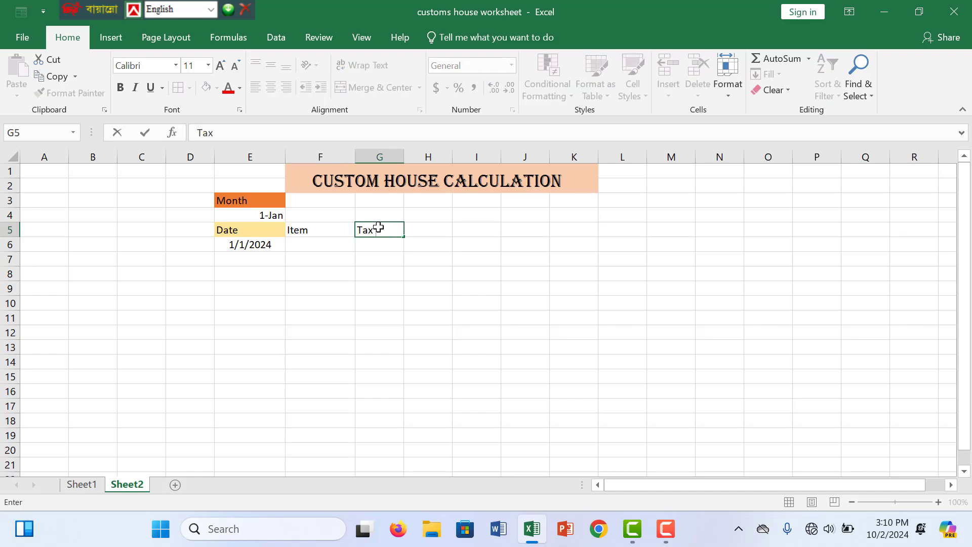
Enter the header "Phurchased" in cell H5 and widen column H to fit the text
{"action": "left_click", "coordinate": [438, 230]}
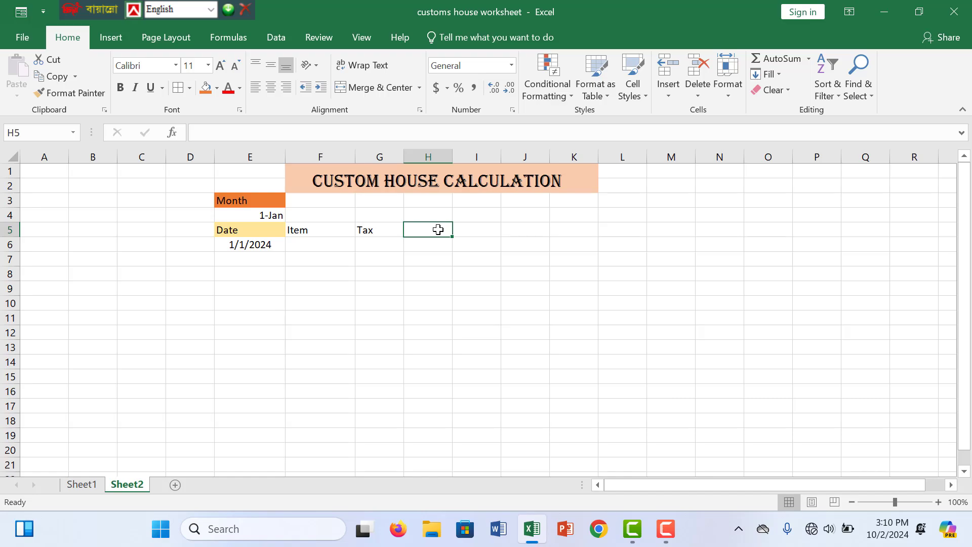
{"action": "type", "text": "P"}
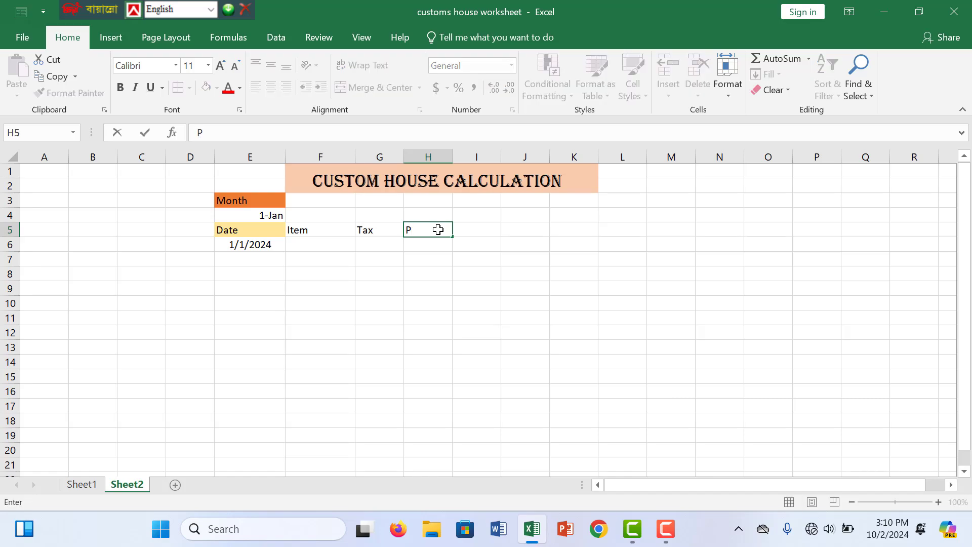
{"action": "type", "text": "hurchased"}
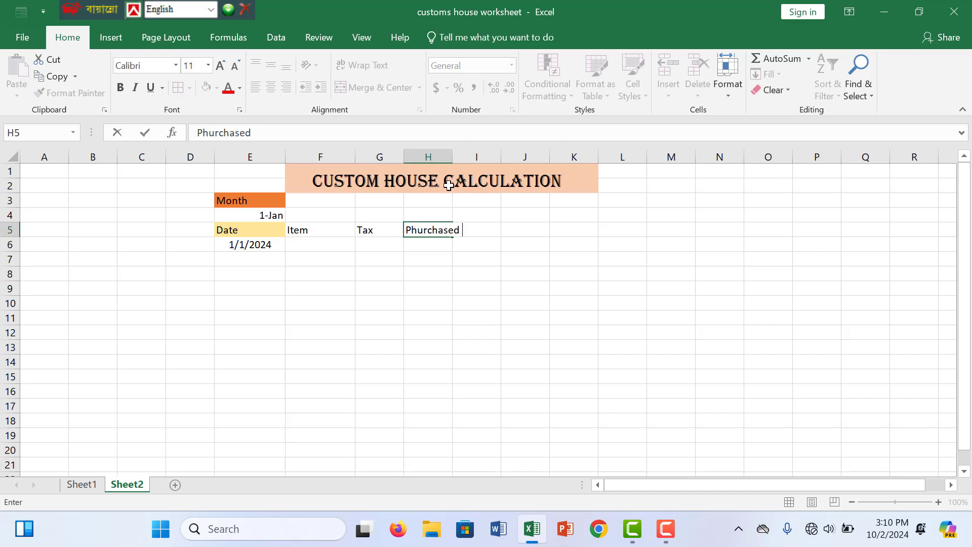
{"action": "left_click", "coordinate": [469, 241]}
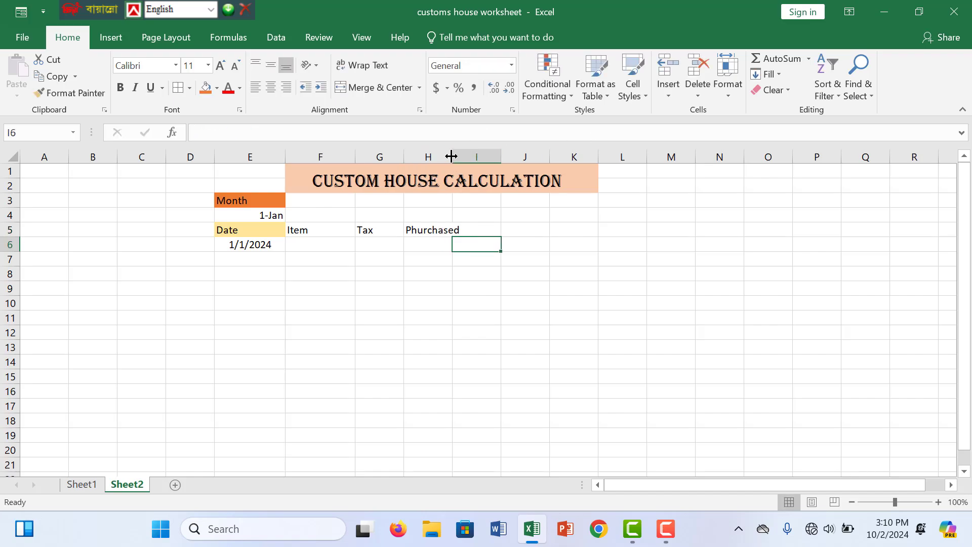
{"action": "left_click_drag", "start_coordinate": [451, 156], "coordinate": [500, 157]}
Extend the header in cell H5 to read "Phurchased Price"
{"action": "left_click", "coordinate": [463, 231]}
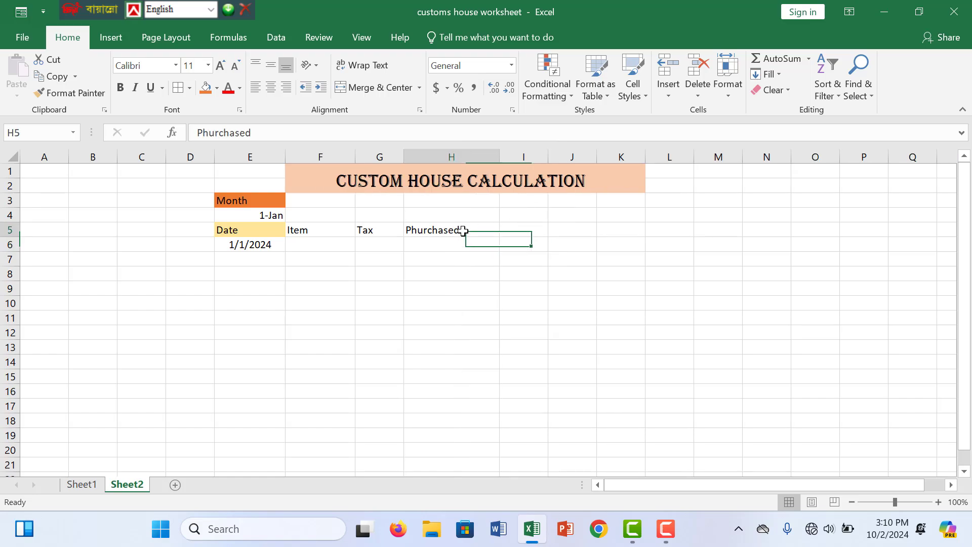
{"action": "double_click", "coordinate": [462, 231]}
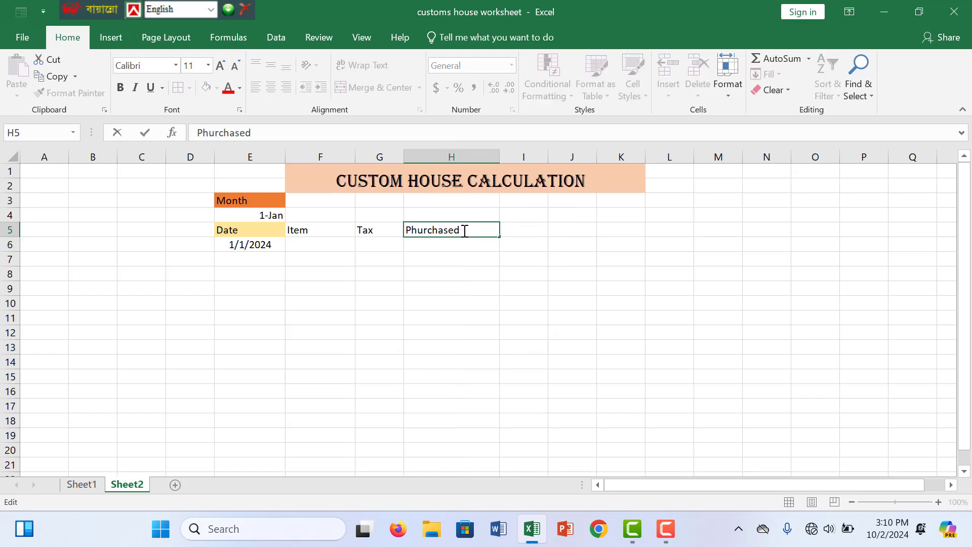
{"action": "type", "text": "Price"}
Move the "Tax" header from cell G5 to cell I5
{"action": "left_click", "coordinate": [369, 231]}
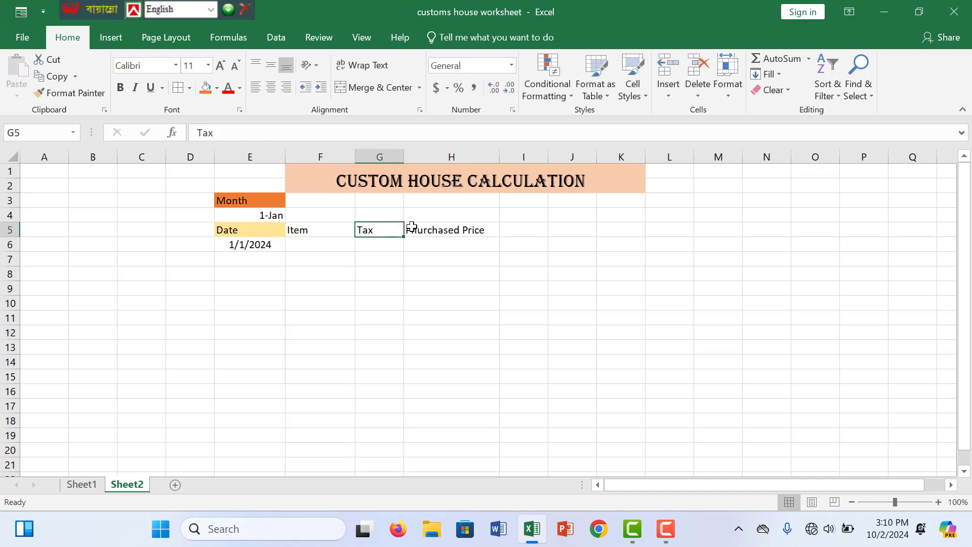
{"action": "mouse_move", "coordinate": [385, 231]}
{"action": "left_mouse_down"}
{"action": "mouse_move", "coordinate": [492, 239]}
{"action": "mouse_move", "coordinate": [406, 223]}
{"action": "mouse_move", "coordinate": [384, 230]}
{"action": "left_mouse_up"}
{"action": "key", "text": "ctrl+c"}
{"action": "left_click", "coordinate": [527, 231]}
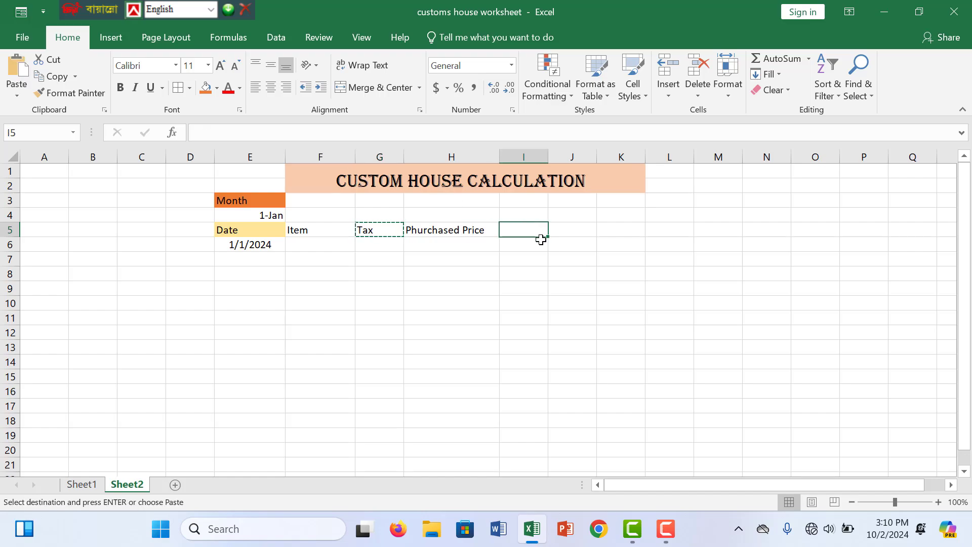
{"action": "key", "text": "ctrl+v"}
Move the "Phurchased Price" header from cell H5 to cell G5
{"action": "left_click", "coordinate": [439, 229]}
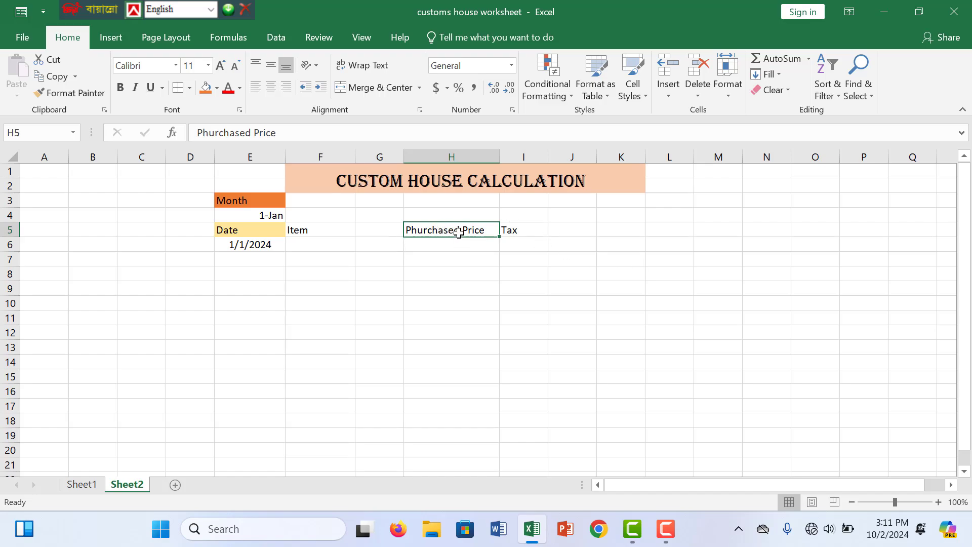
{"action": "key", "text": "ctrl+c"}
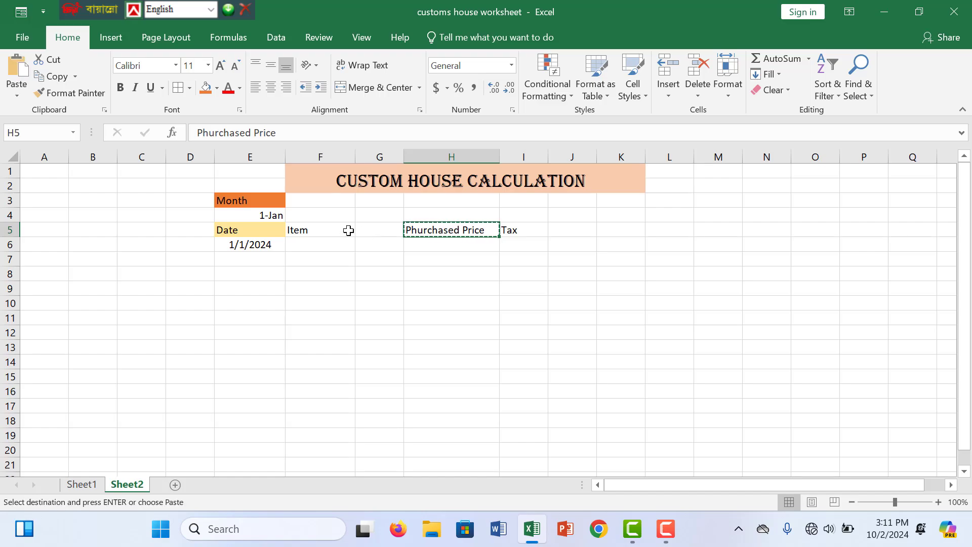
{"action": "left_click", "coordinate": [378, 228]}
{"action": "key", "text": "ctrl+v"}
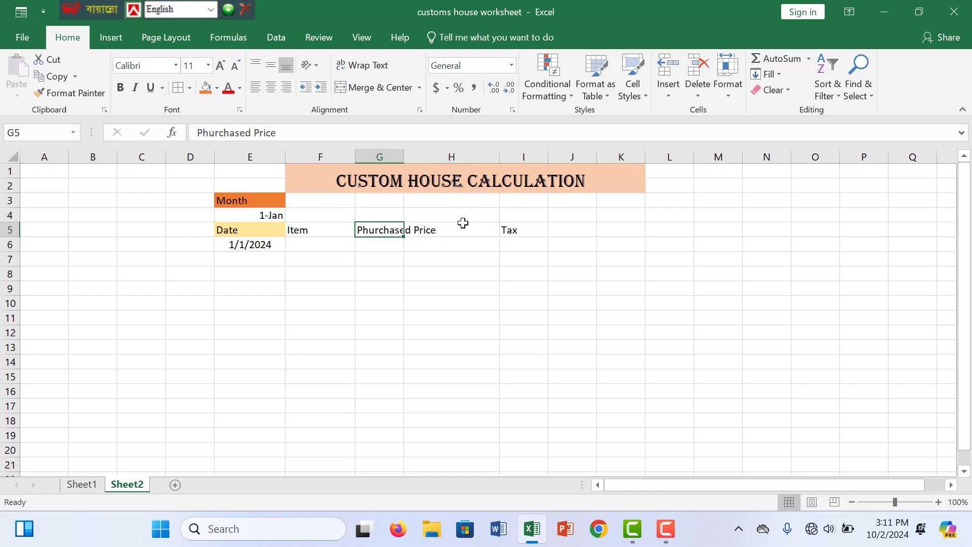
Move the "Tax" header from I5 to H5 and widen column G to fit the "Phurchased Price" header
{"action": "left_click_drag", "start_coordinate": [453, 234], "coordinate": [531, 230]}
{"action": "left_click", "coordinate": [521, 229]}
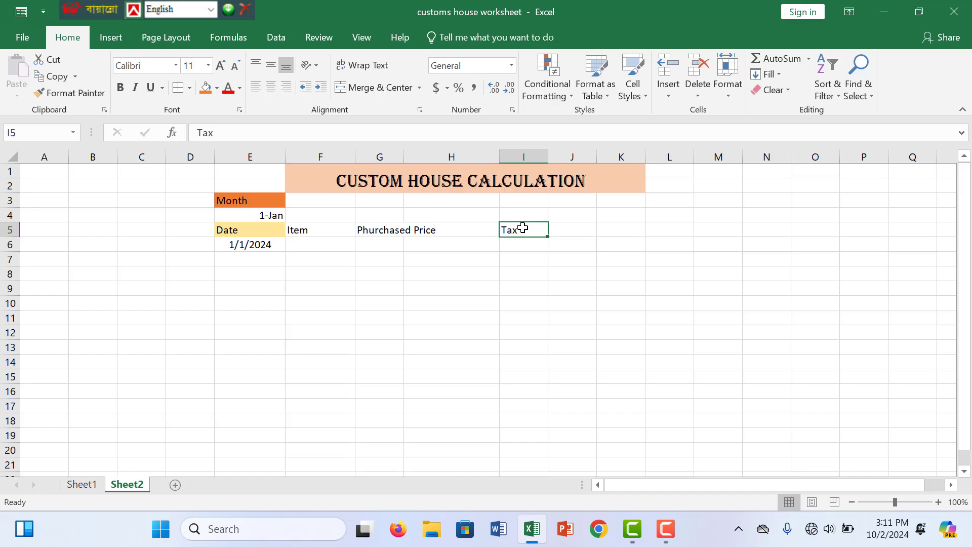
{"action": "key", "text": "ctrl+c"}
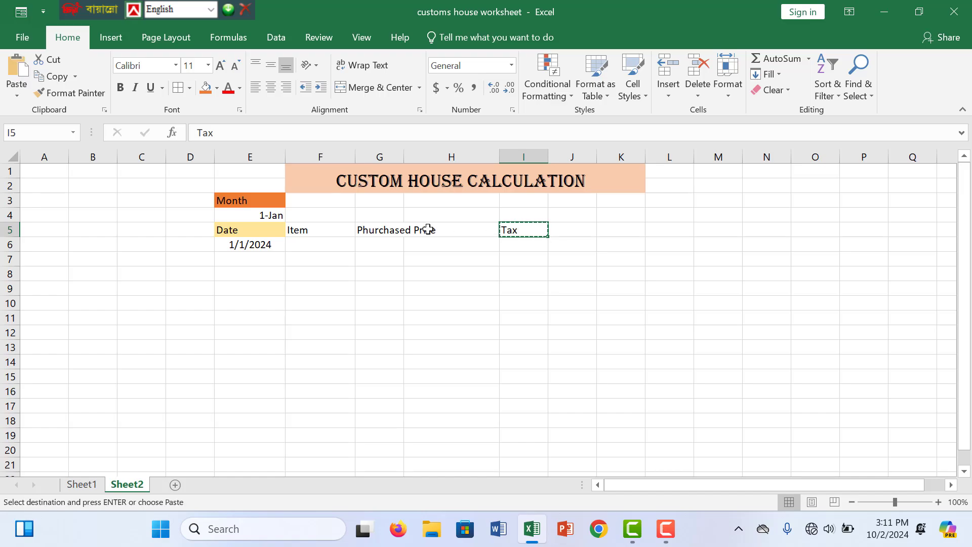
{"action": "left_click", "coordinate": [464, 230]}
{"action": "key", "text": "ctrl+v"}
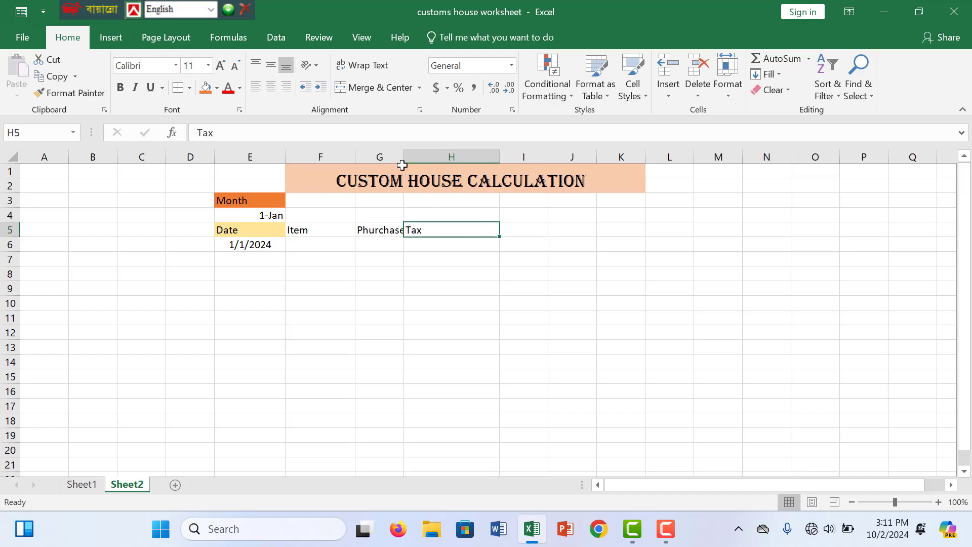
{"action": "left_click_drag", "start_coordinate": [406, 157], "coordinate": [441, 157]}
Fill the header cells with colour: gold for Item, blue for Phurchased Price and light gold for Tax
{"action": "left_click", "coordinate": [299, 231]}
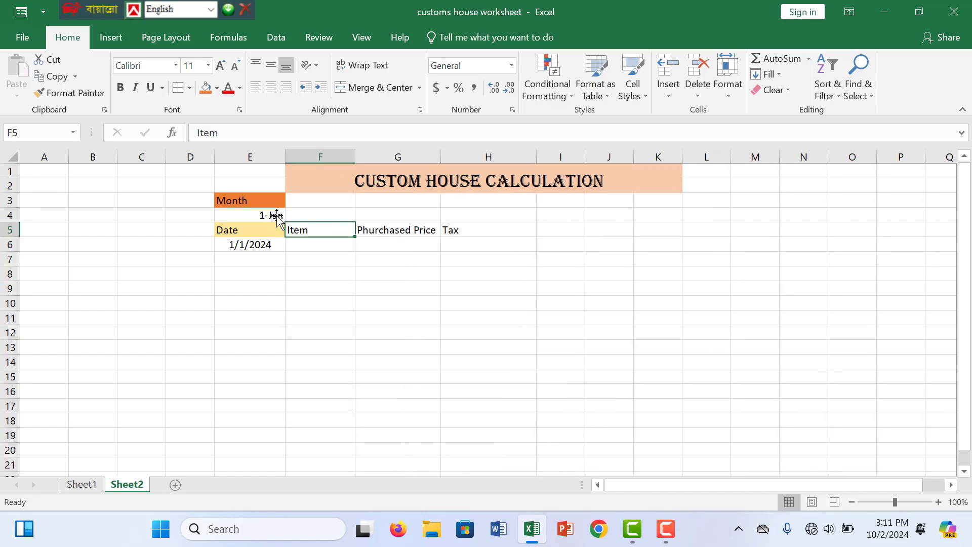
{"action": "left_click", "coordinate": [217, 91]}
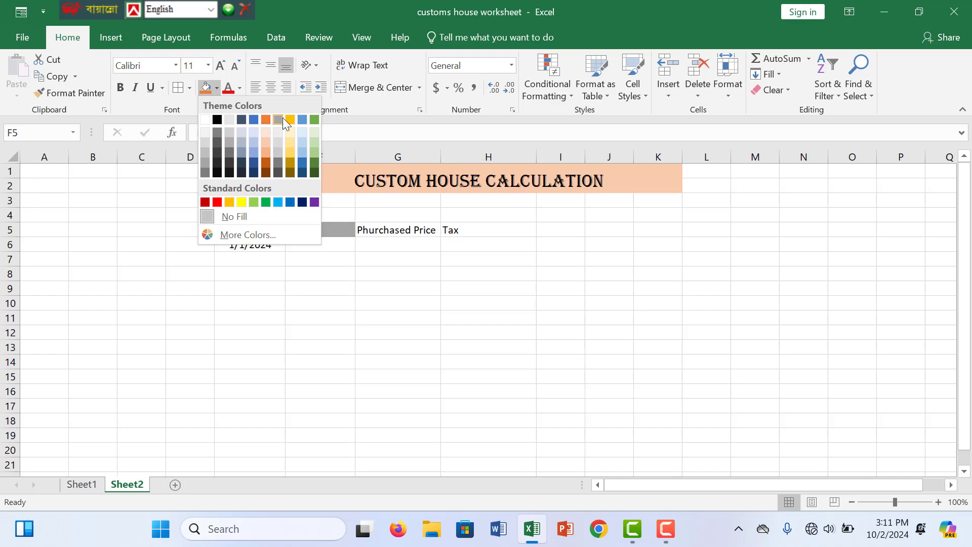
{"action": "left_click", "coordinate": [289, 120]}
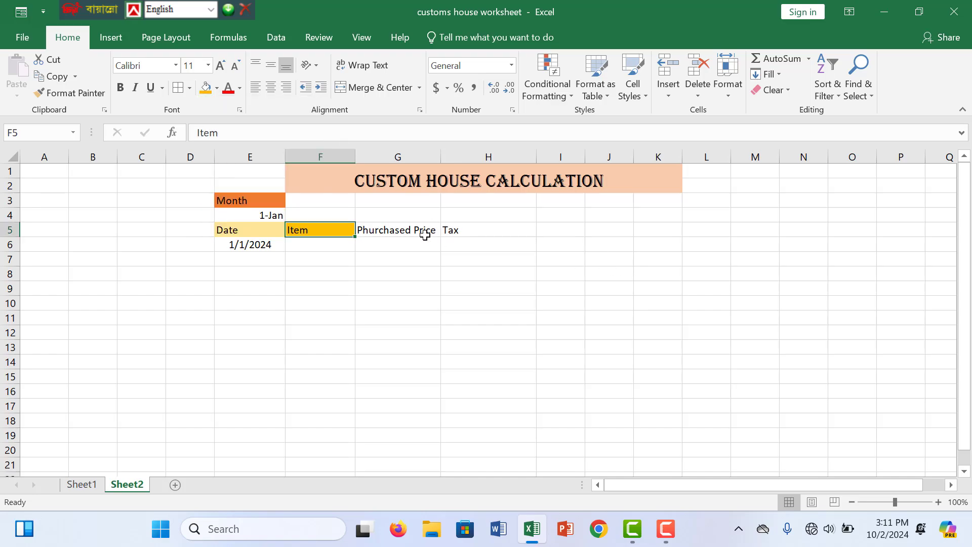
{"action": "left_click", "coordinate": [376, 228]}
{"action": "left_click", "coordinate": [217, 91]}
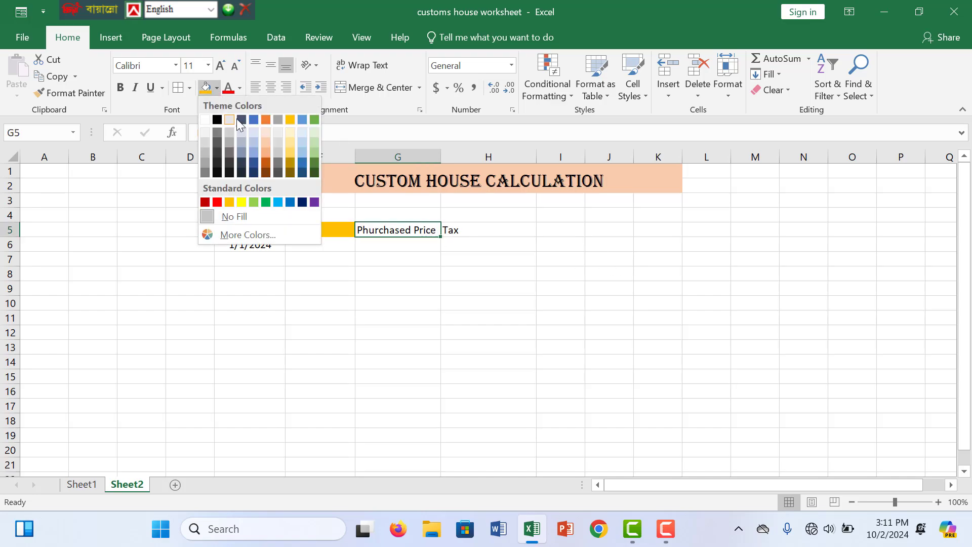
{"action": "left_click", "coordinate": [299, 120]}
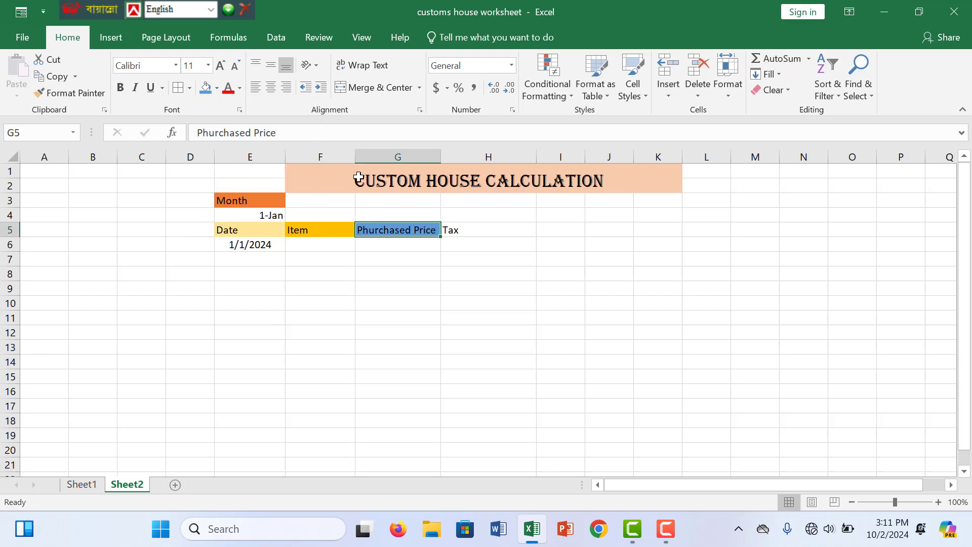
{"action": "left_click", "coordinate": [466, 233]}
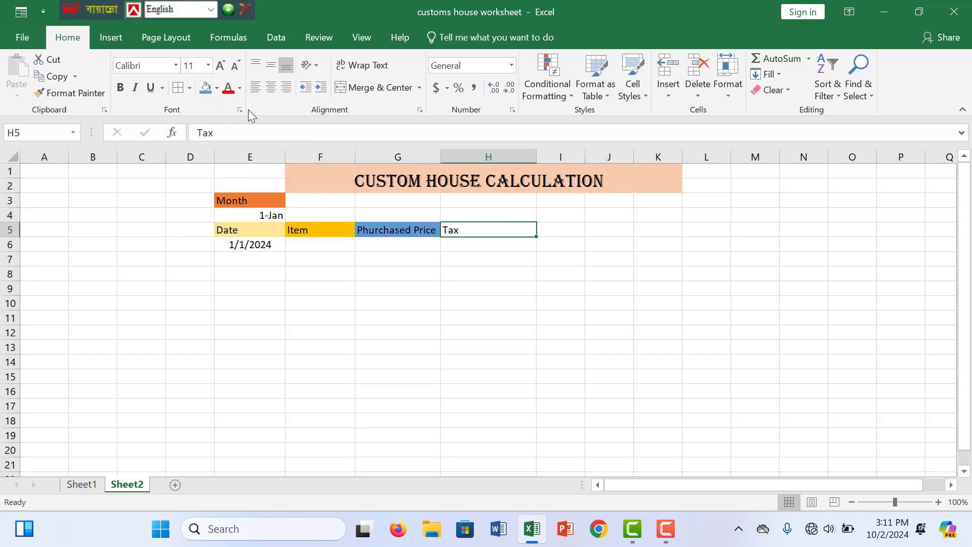
{"action": "left_click", "coordinate": [217, 89]}
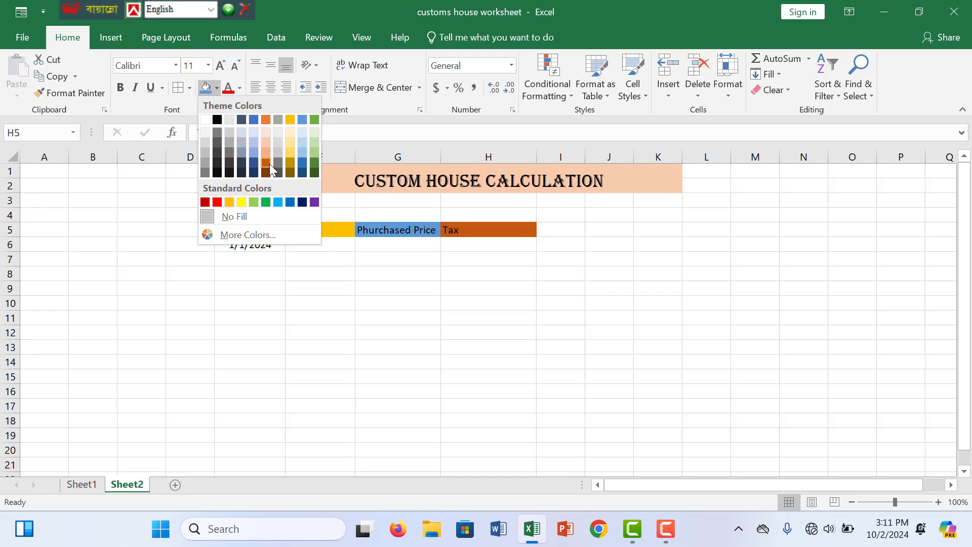
{"action": "left_click", "coordinate": [293, 146]}
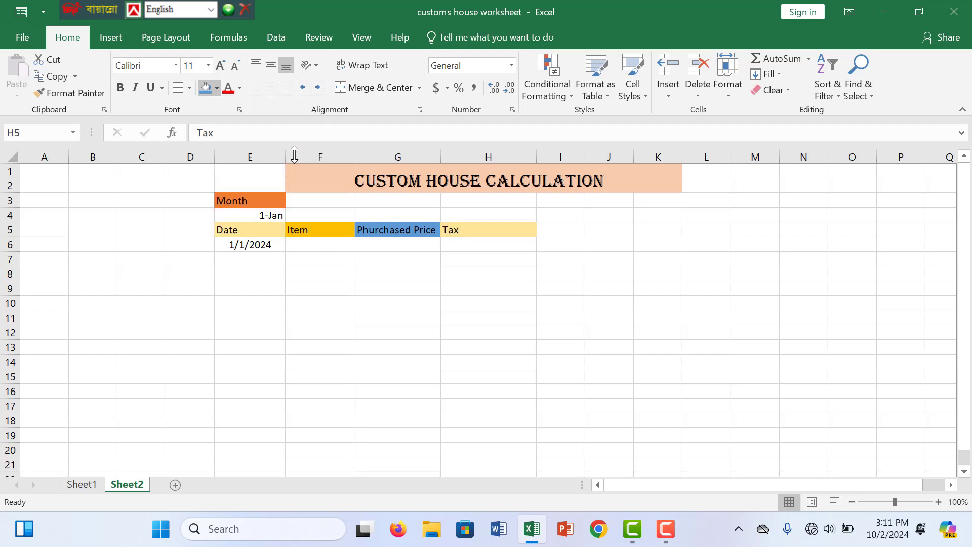
Enter the header "Total Price" in cell I5 and widen column I to fit it
{"action": "left_click", "coordinate": [556, 234]}
{"action": "type", "text": "Total Price"}
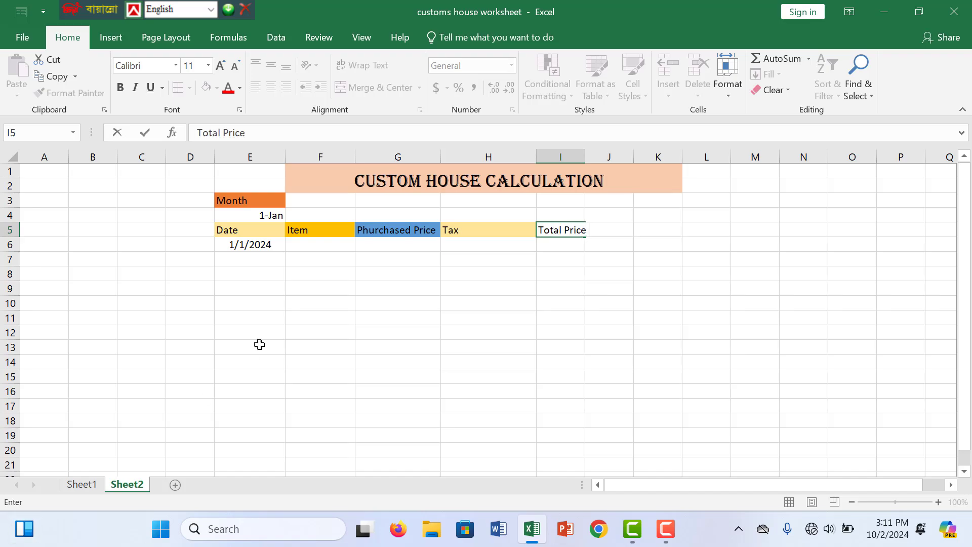
{"action": "left_click", "coordinate": [583, 156]}
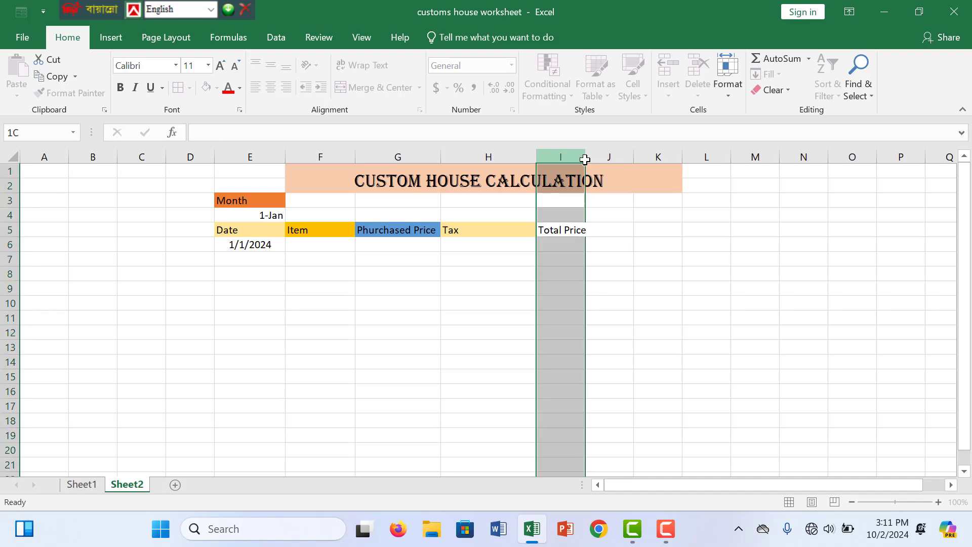
{"action": "left_click_drag", "start_coordinate": [586, 156], "coordinate": [619, 158]}
{"action": "left_click", "coordinate": [623, 244]}
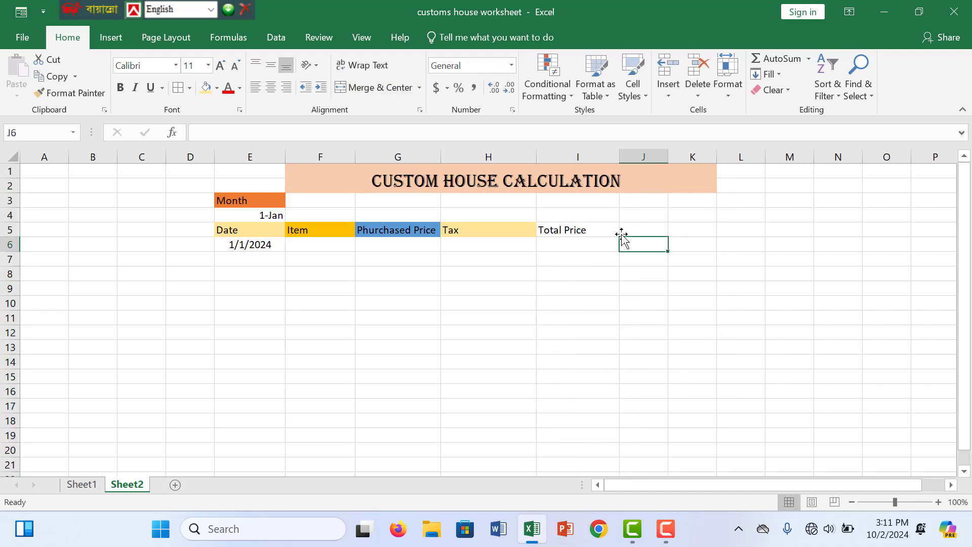
Enter the headers "Bank Number" in cell J5 and "L/cNumber" in cell K5
{"action": "left_click", "coordinate": [630, 230]}
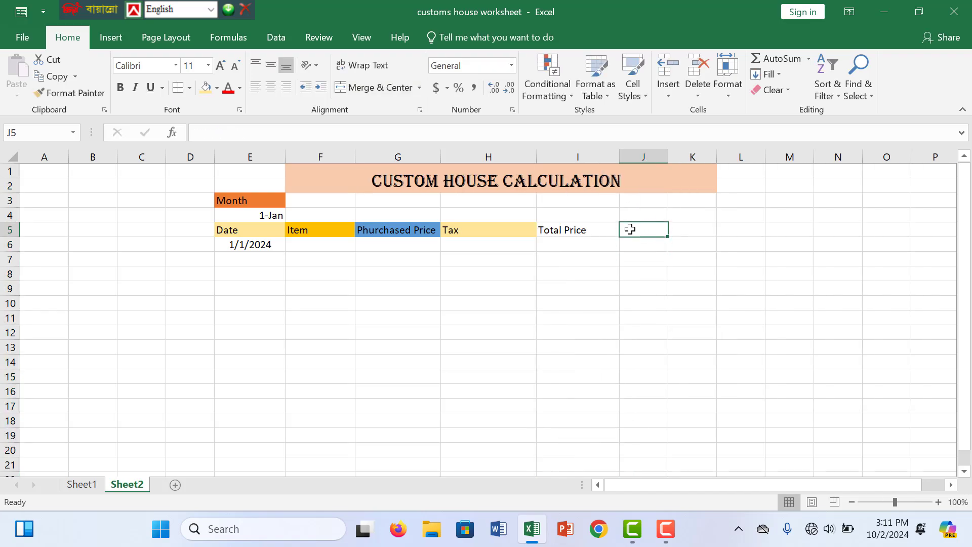
{"action": "type", "text": "Bank N"}
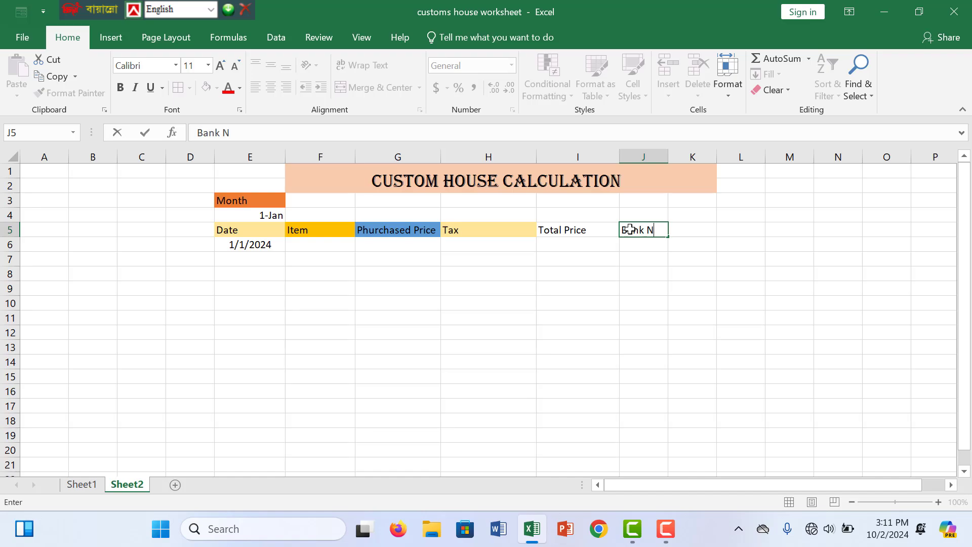
{"action": "type", "text": "umber"}
{"action": "key", "text": "Tab"}
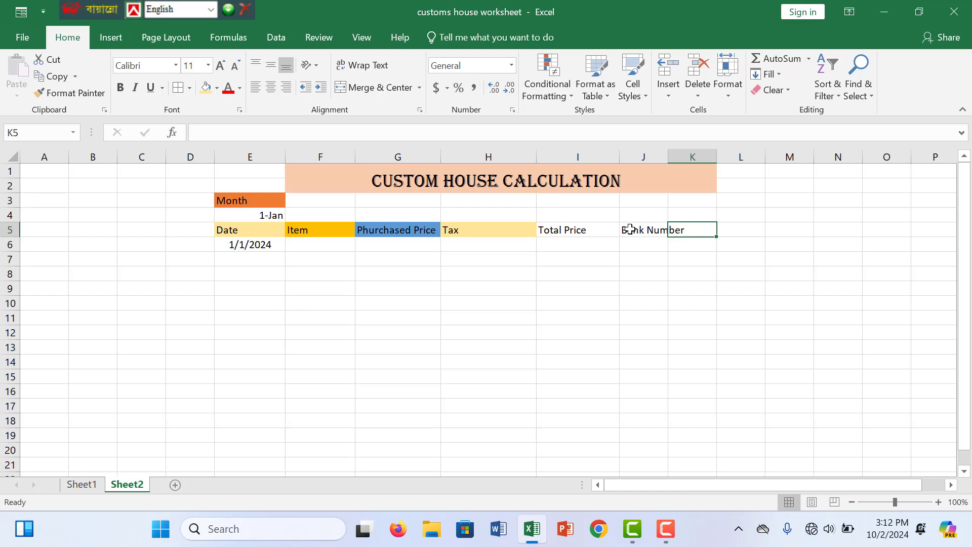
{"action": "type", "text": "L/cNun"}
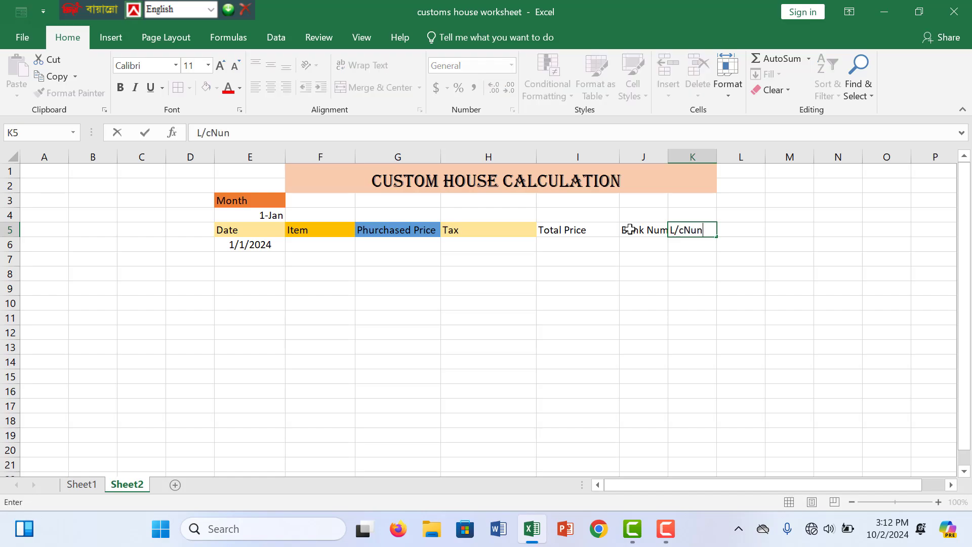
{"action": "key", "text": "BackSpace"}
{"action": "type", "text": "mber"}
{"action": "left_click", "coordinate": [794, 271]}
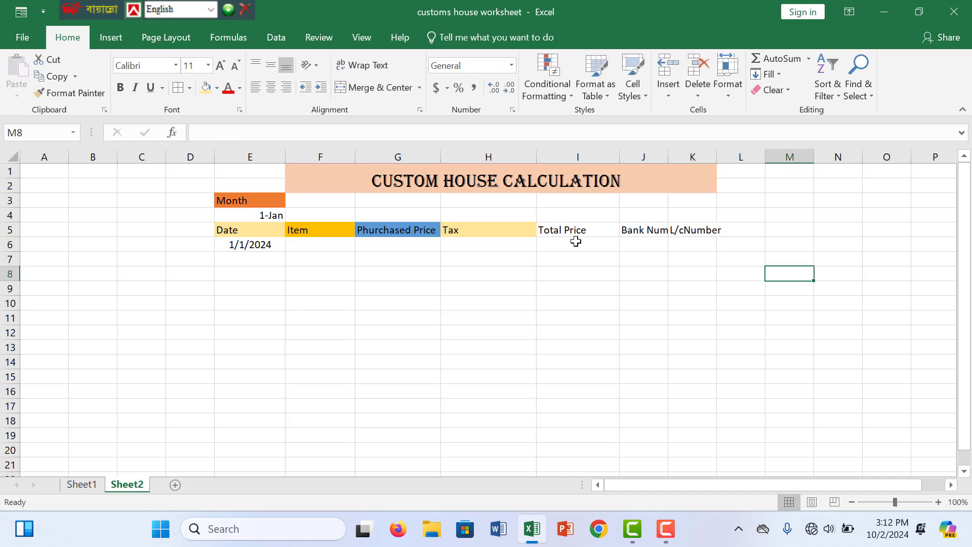
Widen columns J and K so that the Bank Number and L/cNumber headers fit
{"action": "left_click_drag", "start_coordinate": [668, 157], "coordinate": [699, 157]}
{"action": "left_click", "coordinate": [674, 258]}
{"action": "left_click", "coordinate": [659, 236]}
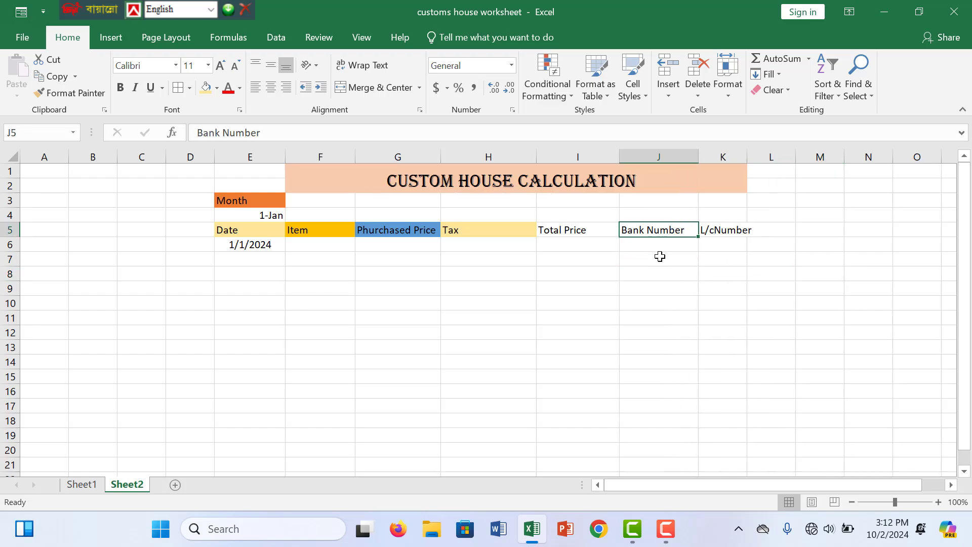
{"action": "left_click", "coordinate": [659, 249]}
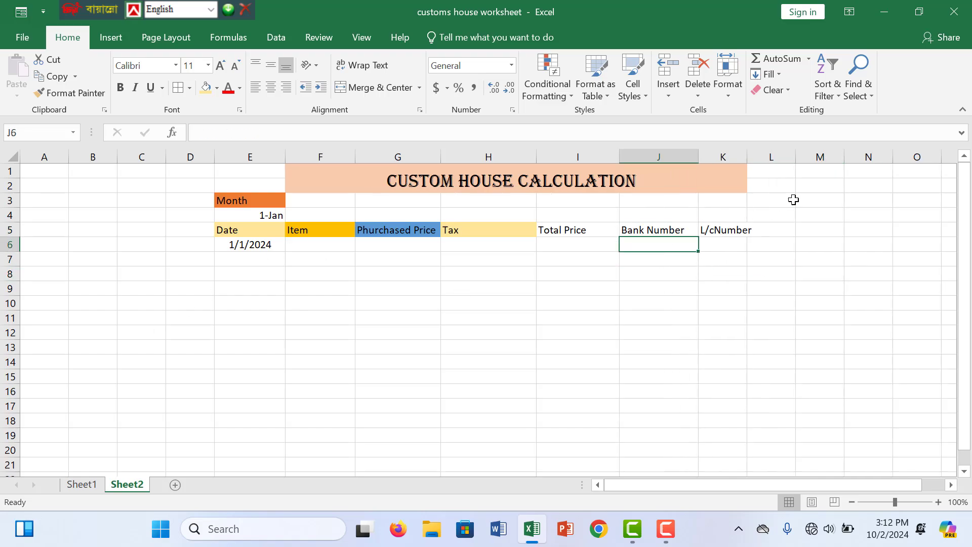
{"action": "left_click", "coordinate": [779, 251]}
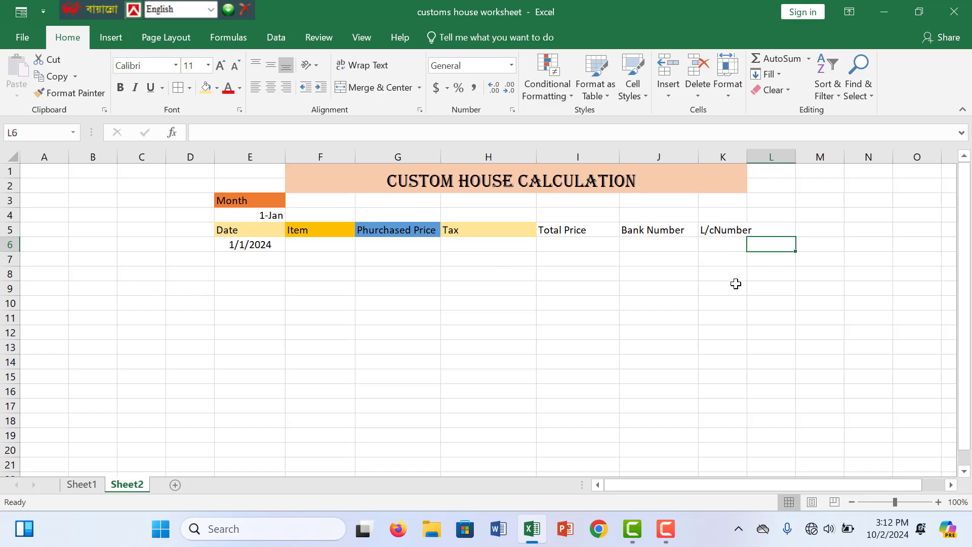
{"action": "left_click", "coordinate": [783, 230]}
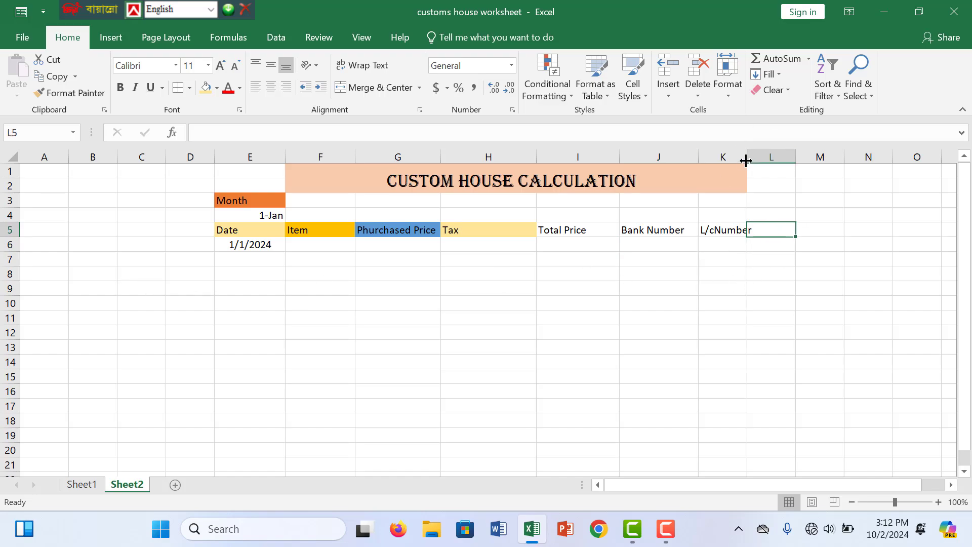
{"action": "left_click_drag", "start_coordinate": [747, 159], "coordinate": [772, 162]}
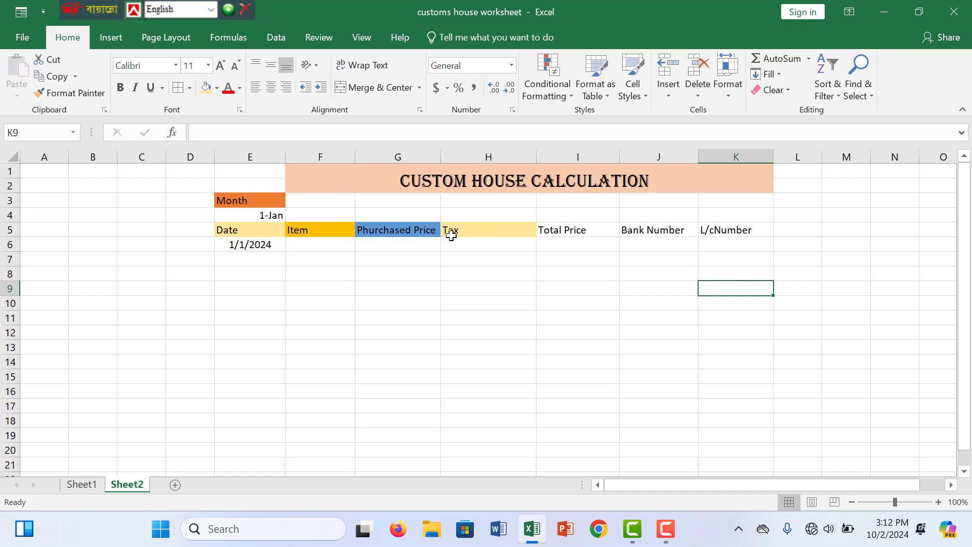
Fill the Total Price header with light blue-gray and the Bank Number header with dark blue-gray
{"action": "left_click", "coordinate": [594, 229]}
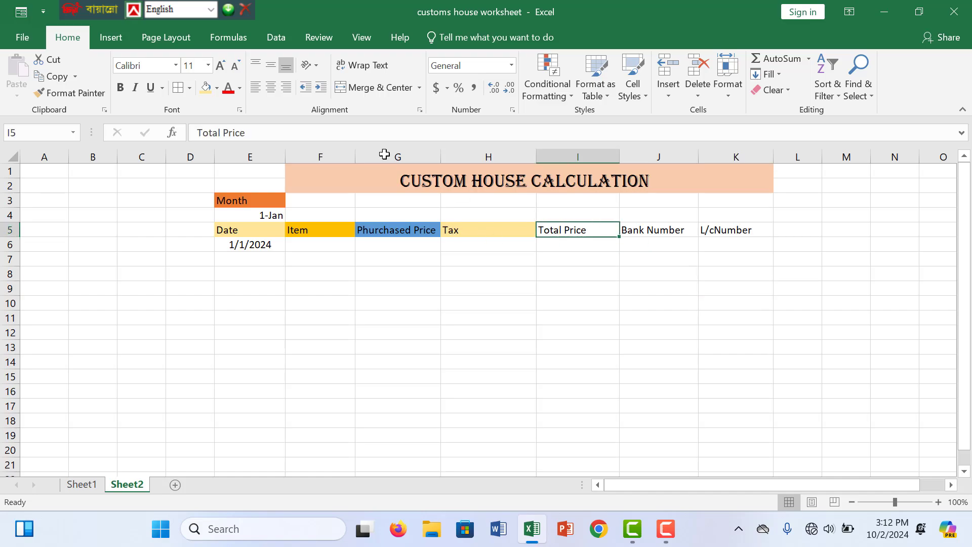
{"action": "left_click", "coordinate": [216, 89]}
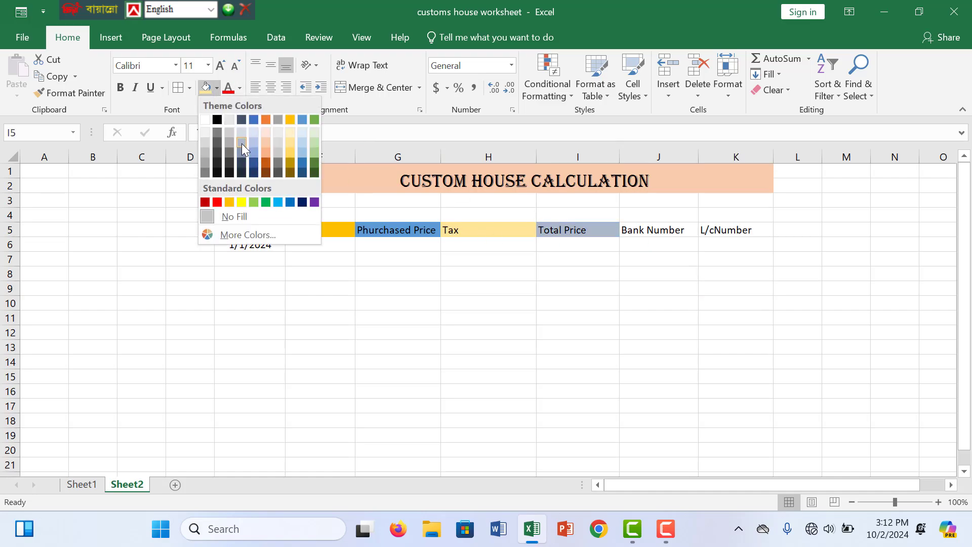
{"action": "left_click", "coordinate": [241, 144]}
{"action": "left_click", "coordinate": [682, 231]}
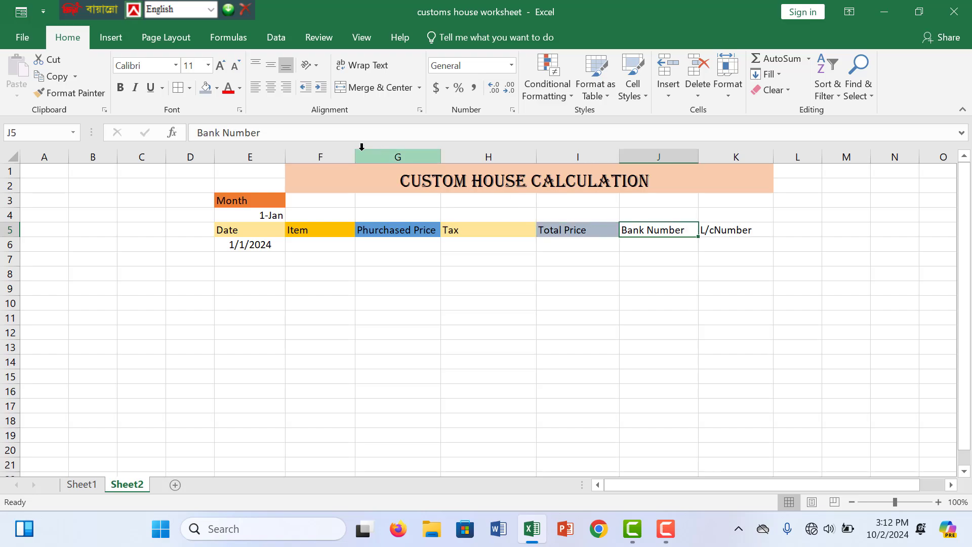
{"action": "left_click", "coordinate": [216, 89]}
{"action": "left_click", "coordinate": [241, 119]}
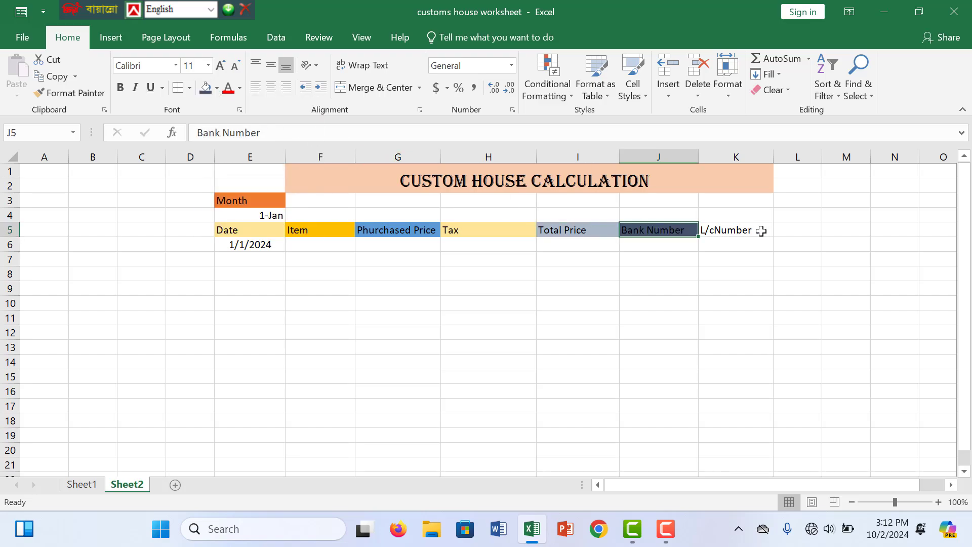
Widen column J slightly and change the Bank Number header's fill to light orange
{"action": "left_click_drag", "start_coordinate": [698, 153], "coordinate": [712, 153]}
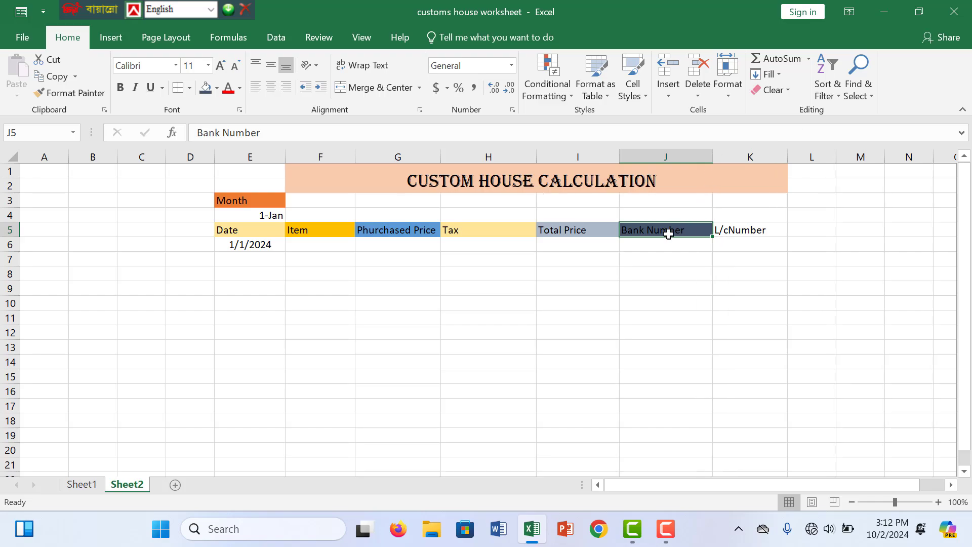
{"action": "left_click", "coordinate": [217, 89]}
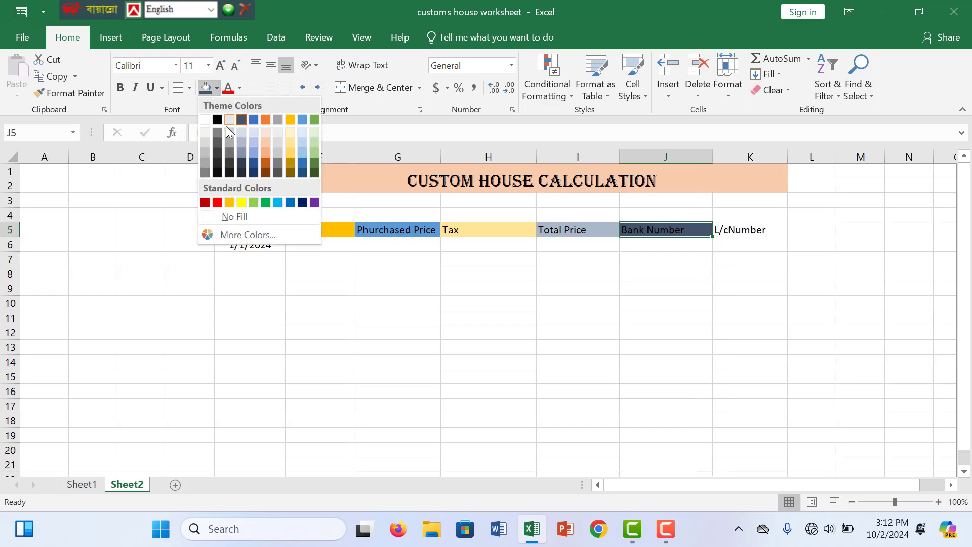
{"action": "left_click", "coordinate": [267, 154]}
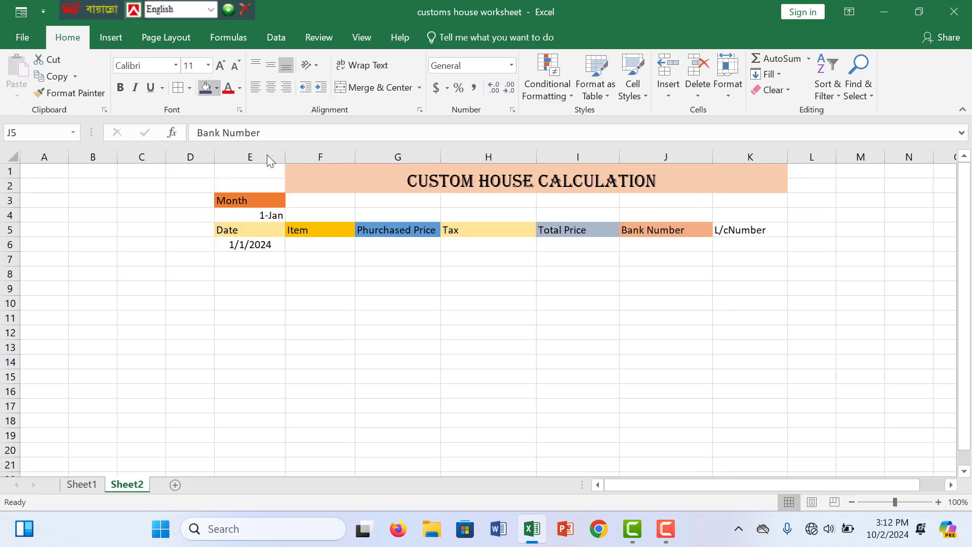
Fill the L/cNumber header in cell K5 with pale gold
{"action": "left_click", "coordinate": [770, 248]}
{"action": "left_click", "coordinate": [743, 228]}
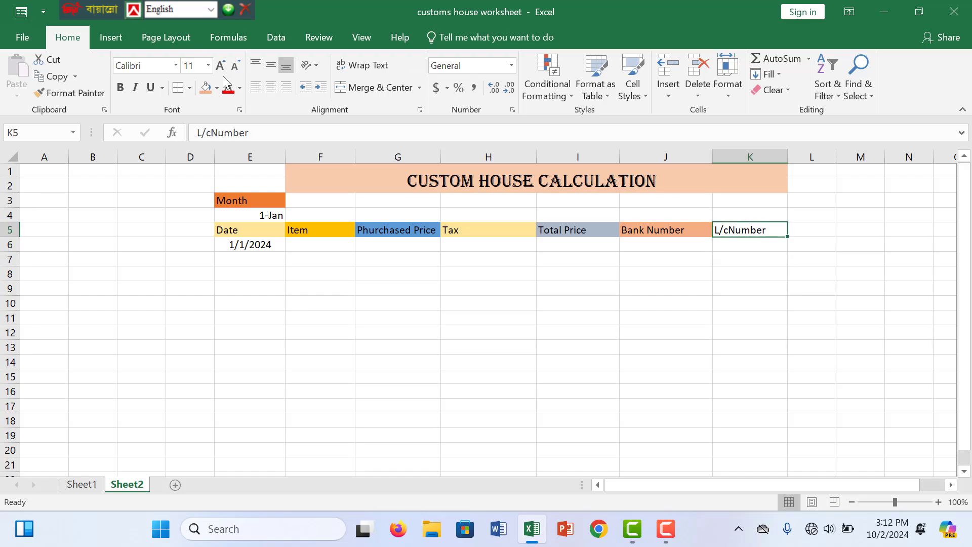
{"action": "left_click", "coordinate": [216, 91]}
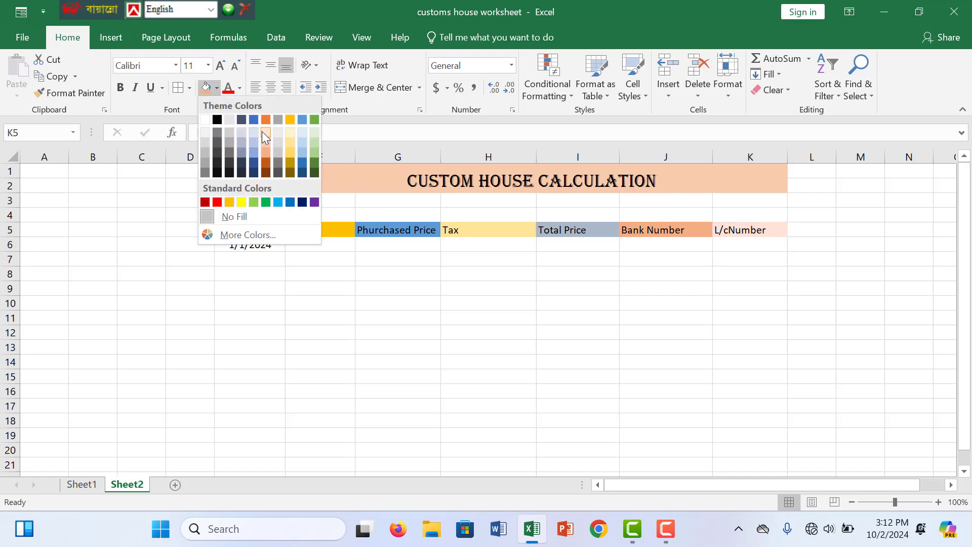
{"action": "left_click", "coordinate": [288, 132]}
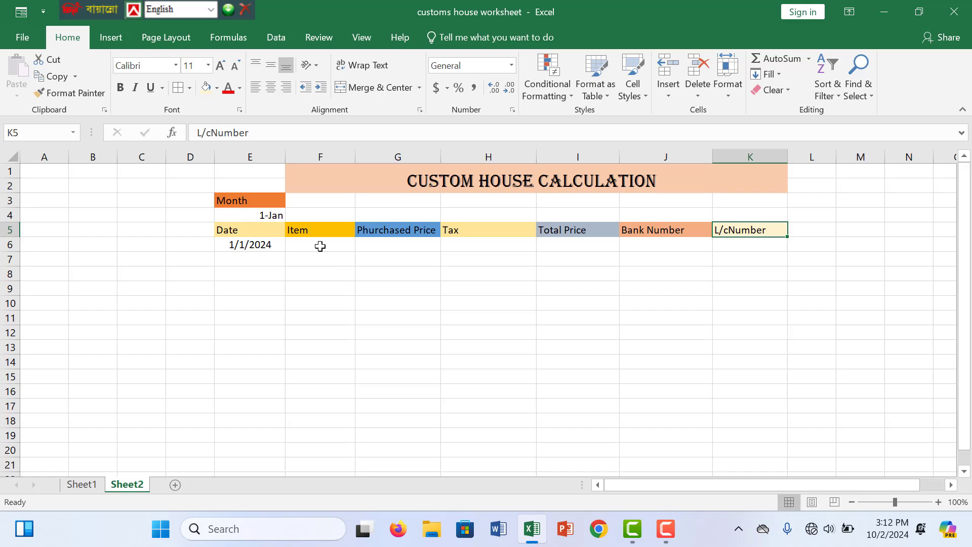
Examine the item names and tax rates on Sheet1 against the empty Item, Purchased Price and Tax cells on Sheet2
{"action": "left_click", "coordinate": [321, 247]}
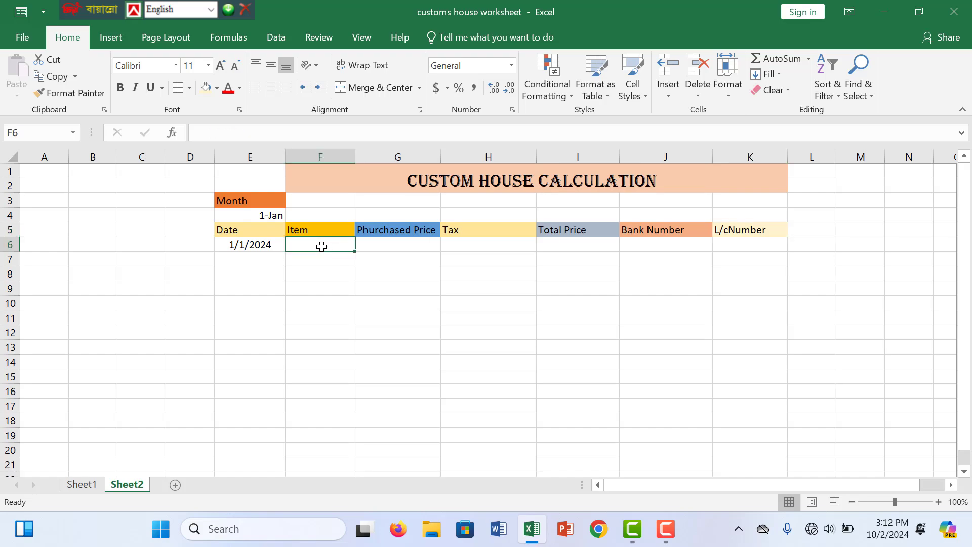
{"action": "left_click", "coordinate": [90, 486]}
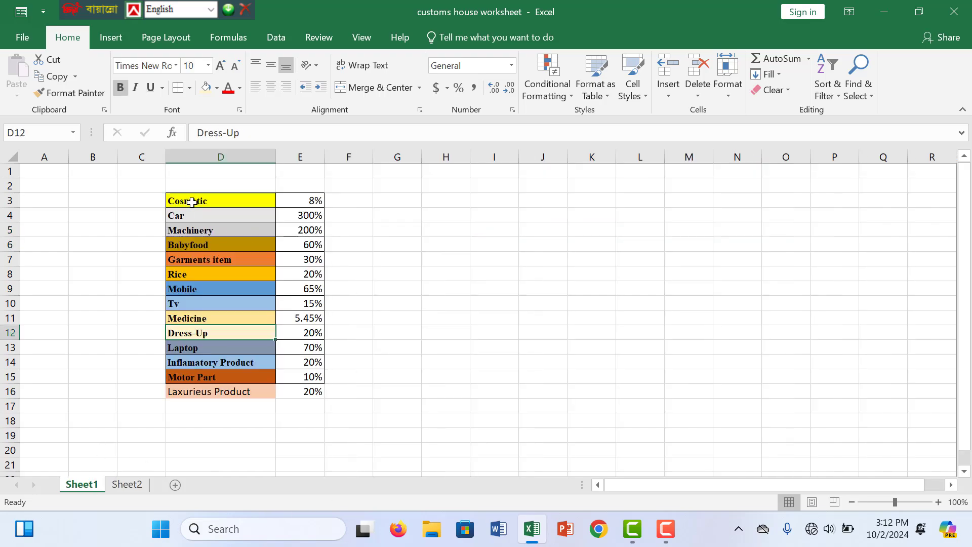
{"action": "left_click", "coordinate": [138, 482]}
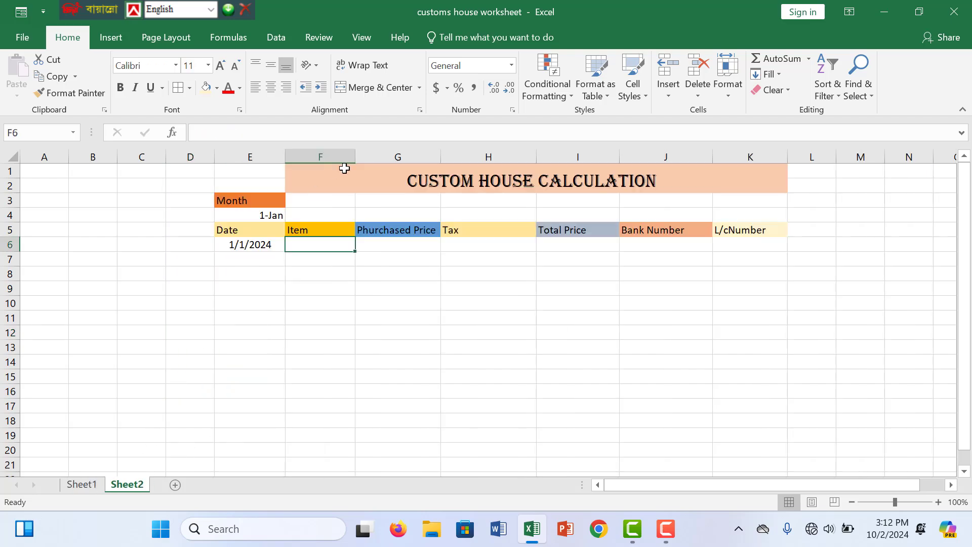
{"action": "left_click", "coordinate": [390, 250]}
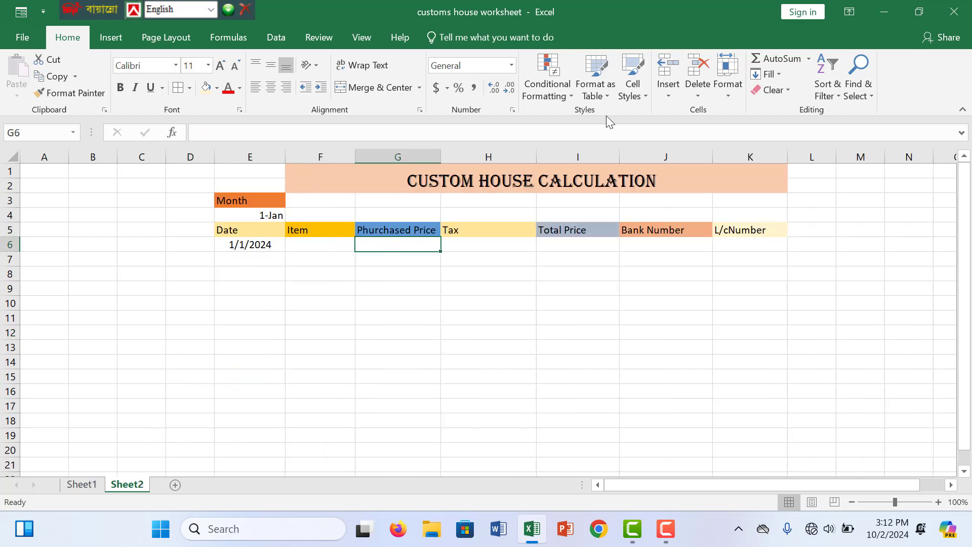
{"action": "left_click", "coordinate": [486, 247]}
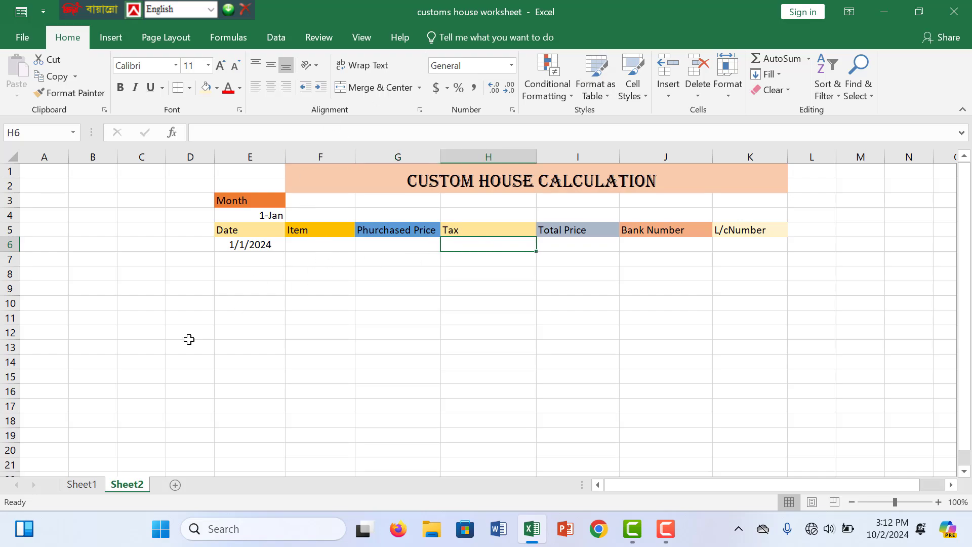
{"action": "left_click", "coordinate": [85, 484]}
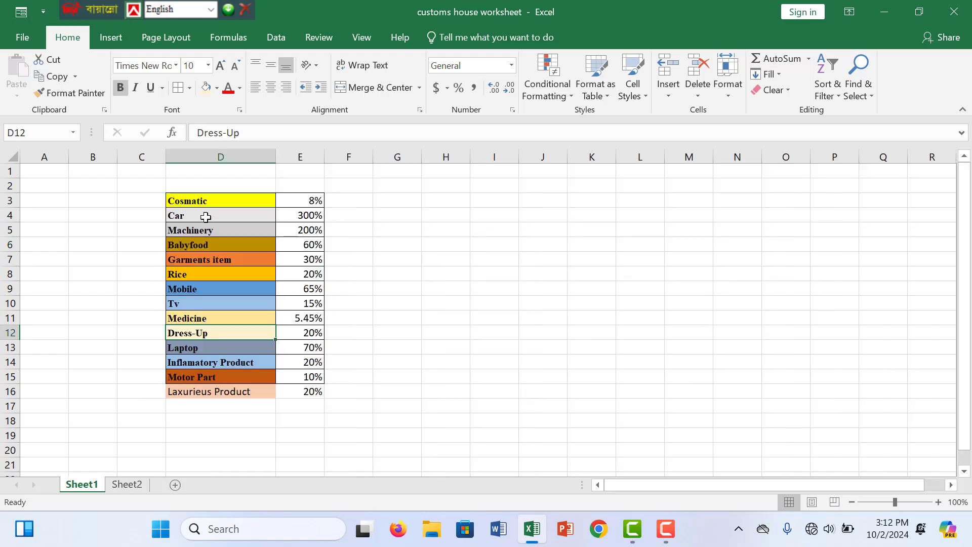
{"action": "left_click", "coordinate": [210, 191]}
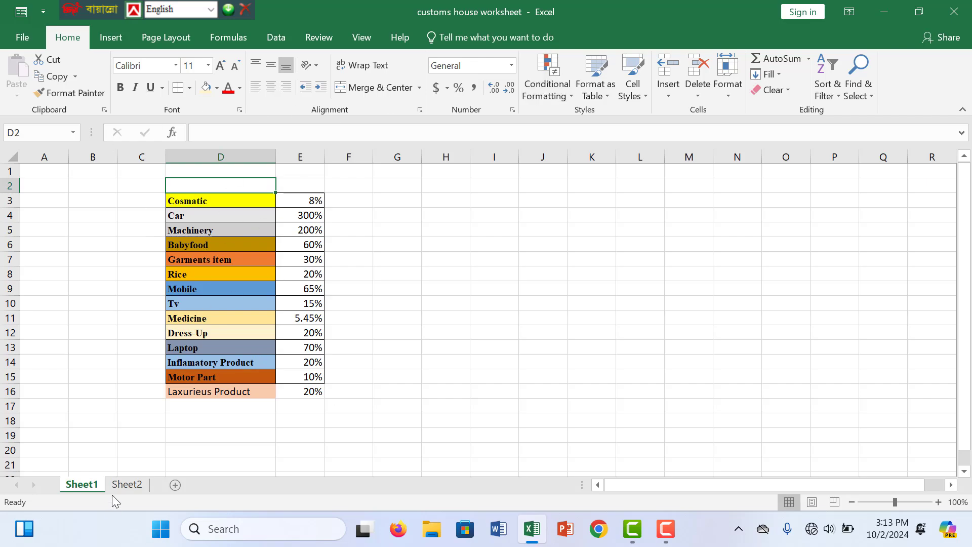
{"action": "left_click", "coordinate": [132, 485]}
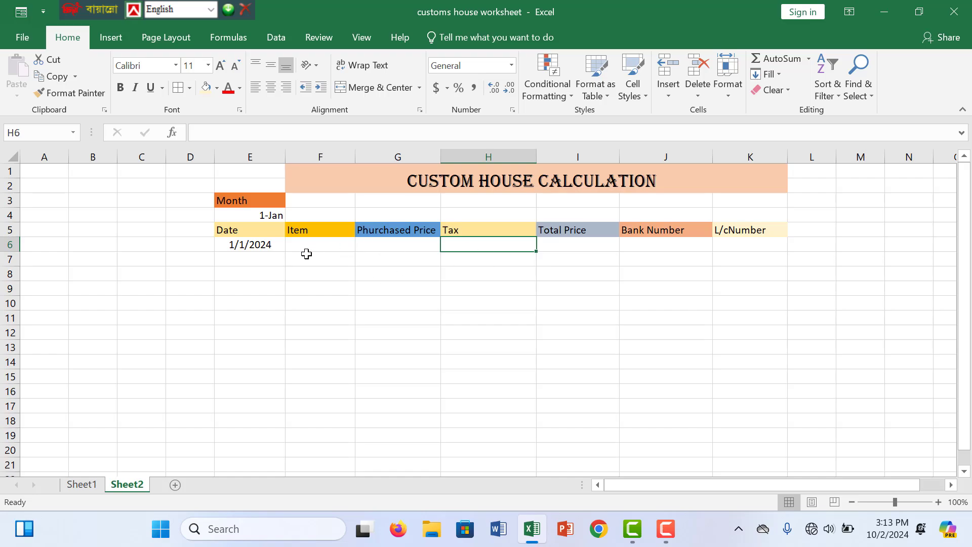
Set up a data validation rule for the Item cells F6:F17 on Sheet2 that allows a List
{"action": "left_click_drag", "start_coordinate": [312, 246], "coordinate": [303, 397]}
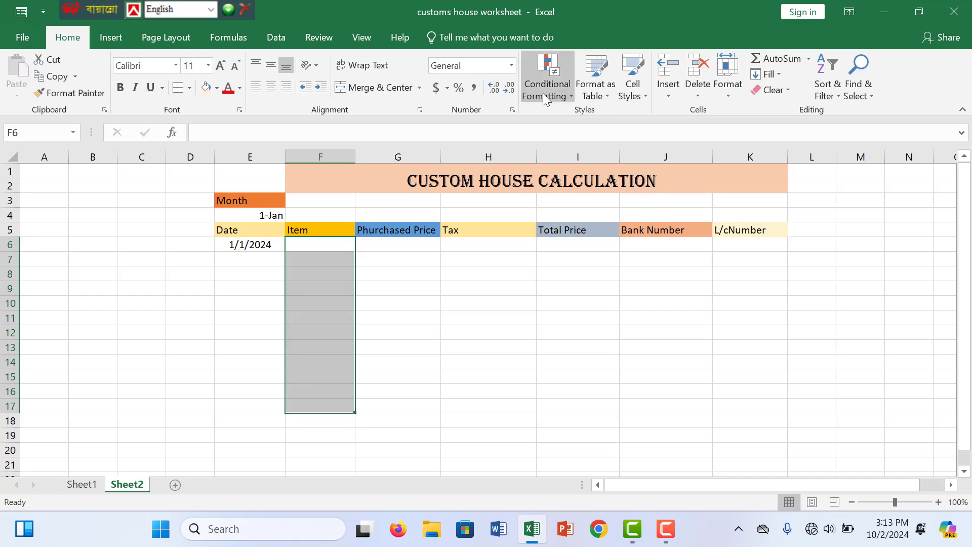
{"action": "left_click", "coordinate": [566, 96]}
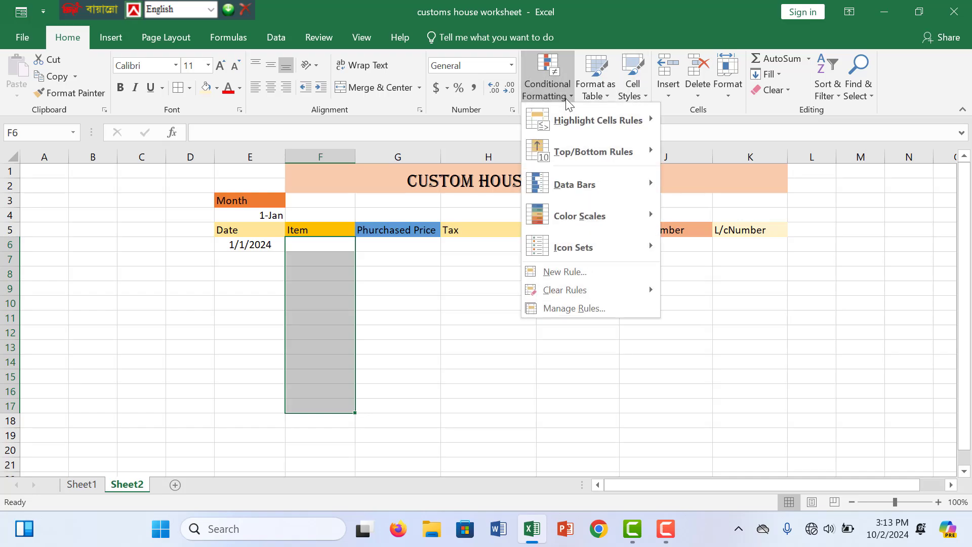
{"action": "left_click", "coordinate": [262, 33]}
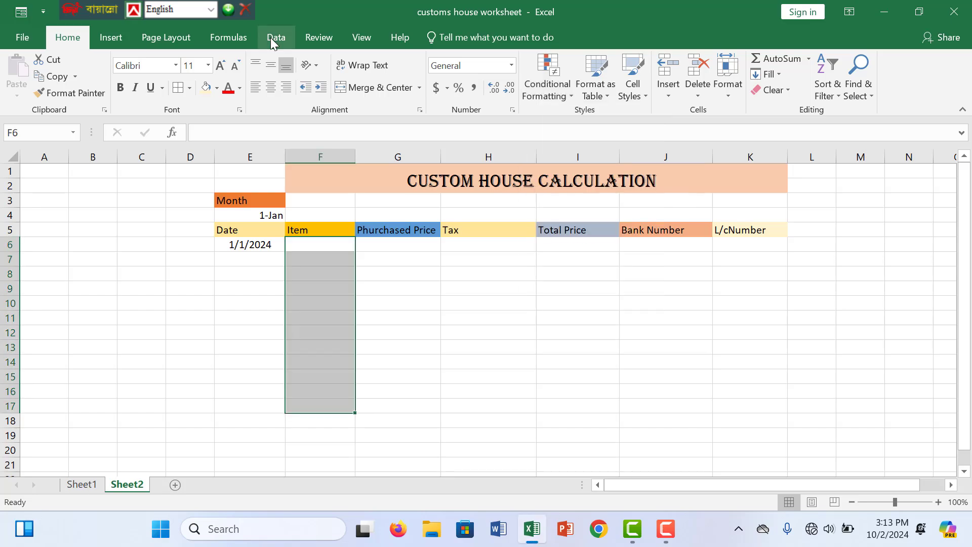
{"action": "left_click", "coordinate": [271, 38]}
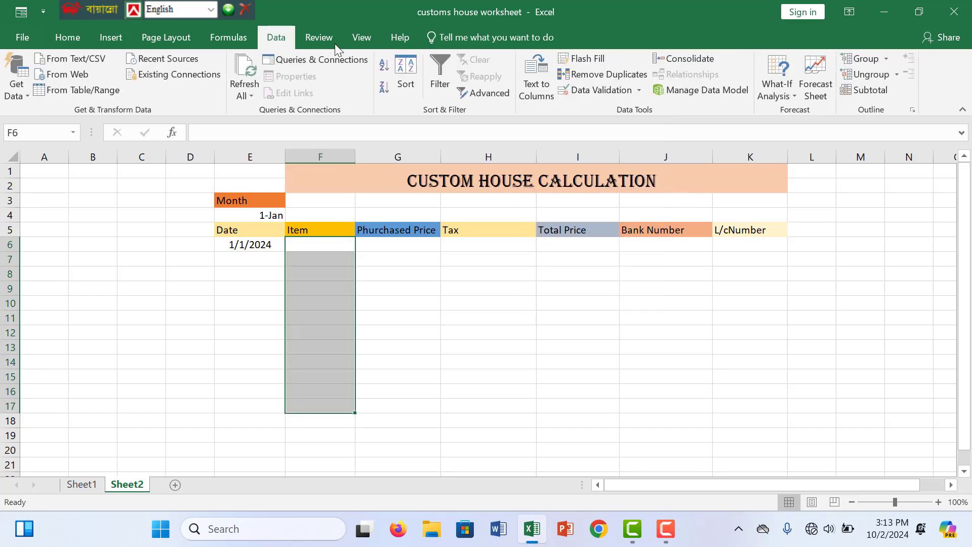
{"action": "left_click", "coordinate": [595, 92]}
{"action": "left_click", "coordinate": [494, 312]}
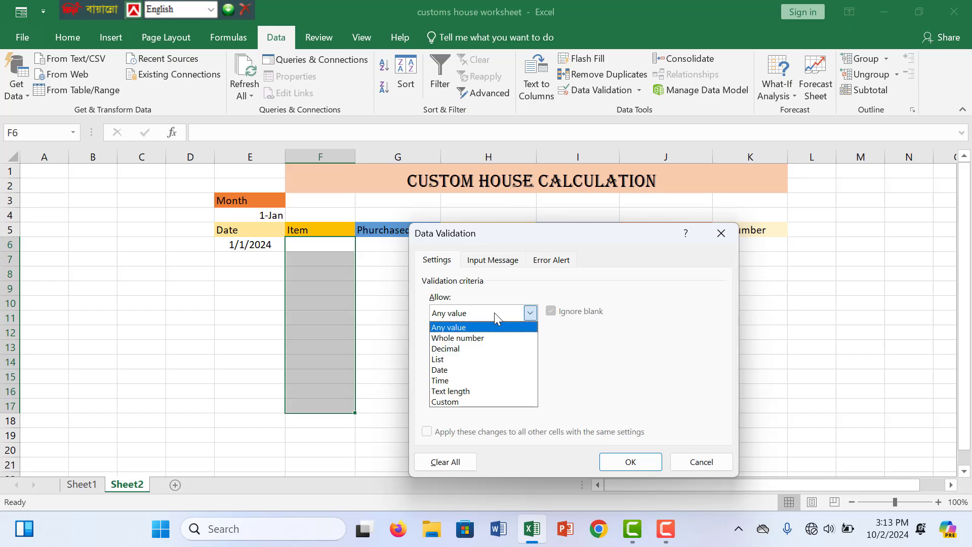
{"action": "left_click", "coordinate": [443, 359]}
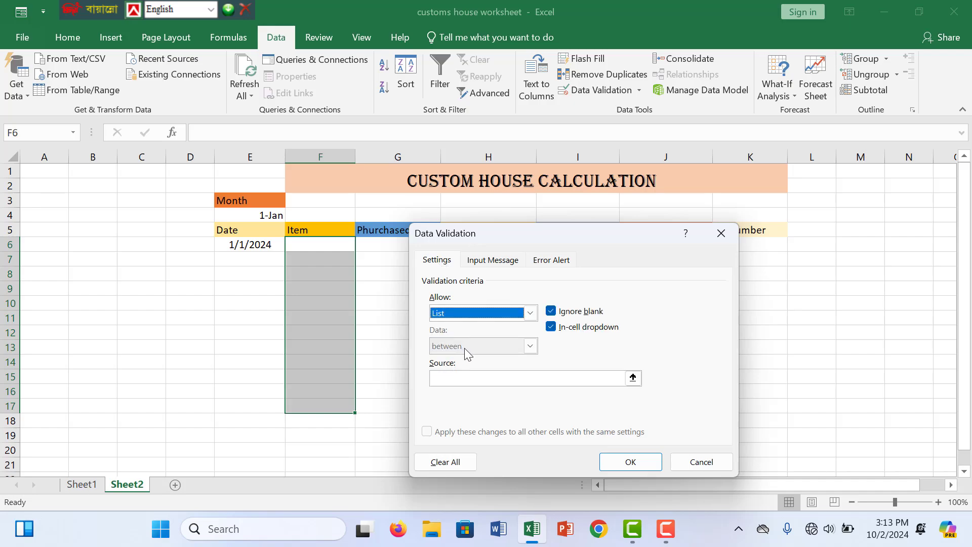
Use the item names in Sheet1 cells D3:D16 as the validation list's source and apply the rule
{"action": "left_click", "coordinate": [454, 377]}
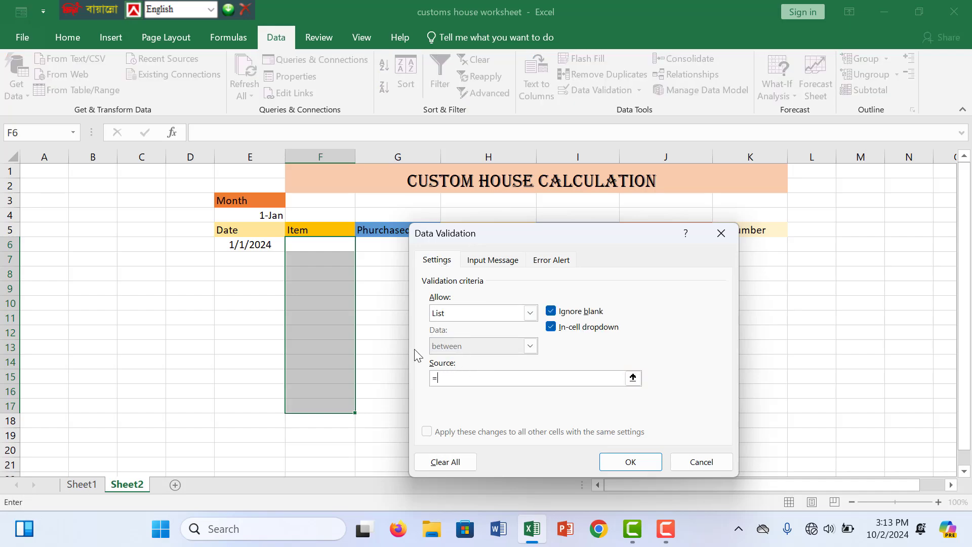
{"action": "type", "text": "="}
{"action": "left_click", "coordinate": [69, 485]}
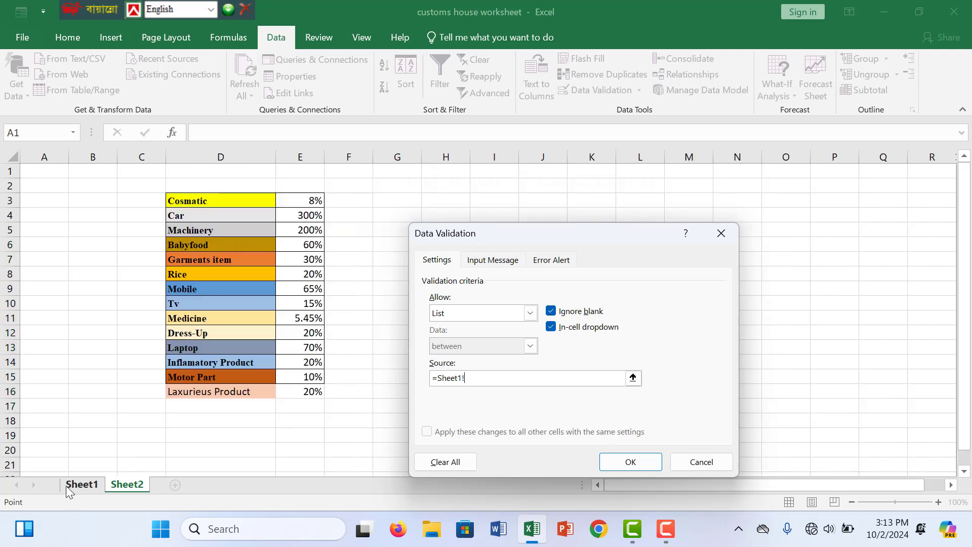
{"action": "left_click_drag", "start_coordinate": [222, 200], "coordinate": [223, 380]}
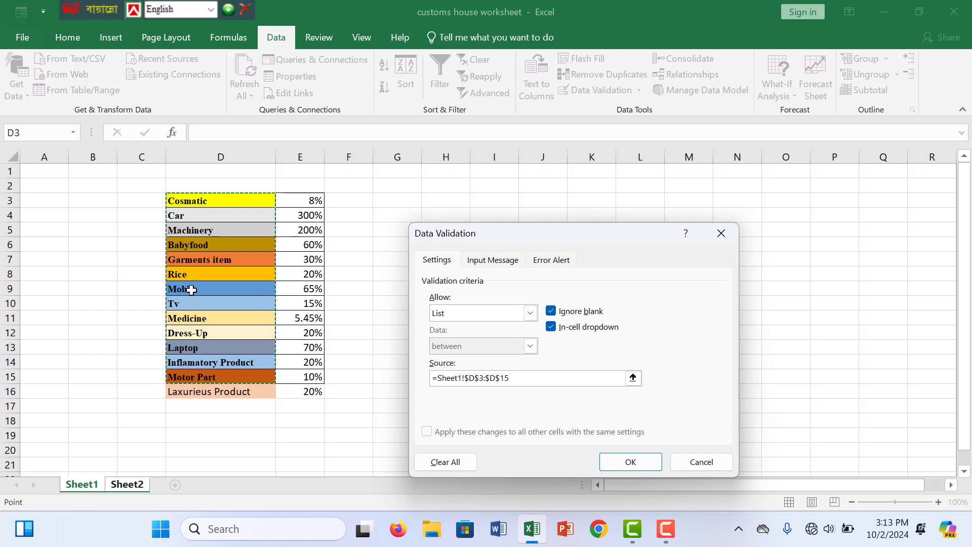
{"action": "left_click_drag", "start_coordinate": [245, 200], "coordinate": [248, 393]}
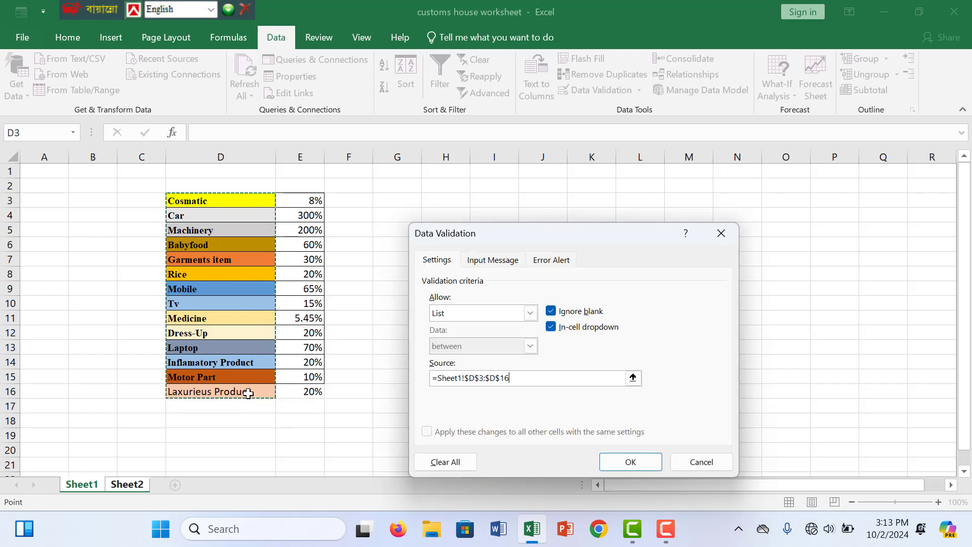
{"action": "left_click", "coordinate": [629, 467]}
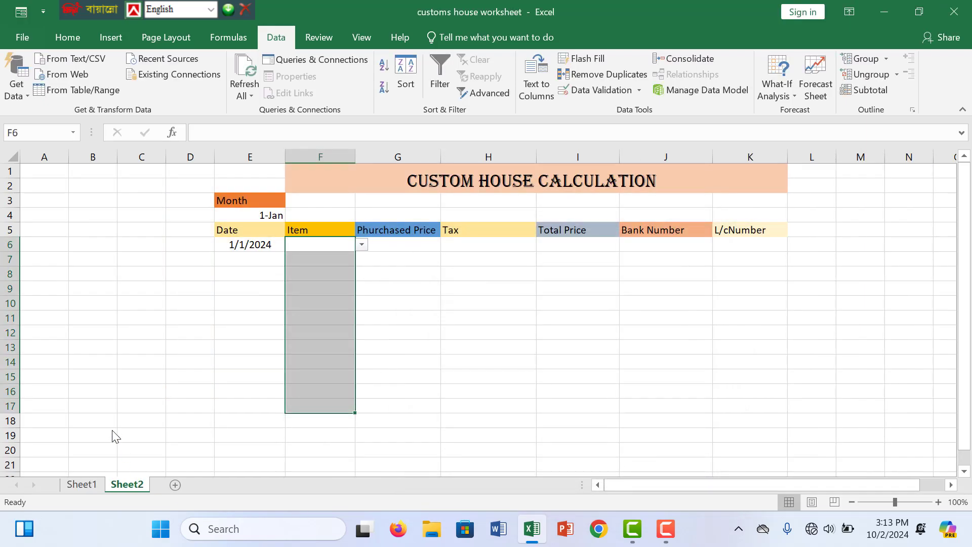
Choose Cosmatic for cell F7 and Car for cell F6 from the Item dropdown lists
{"action": "left_click", "coordinate": [414, 332]}
{"action": "left_click", "coordinate": [336, 258]}
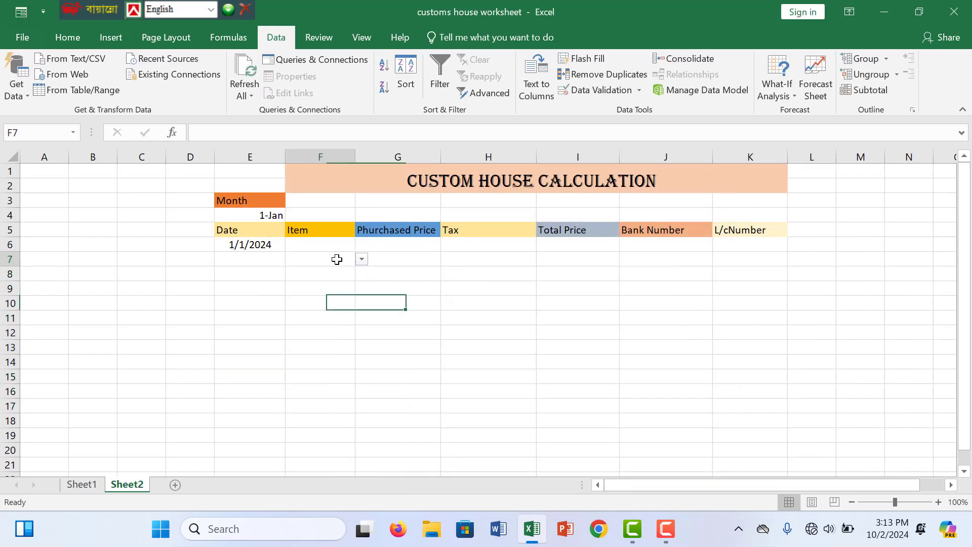
{"action": "left_click", "coordinate": [362, 259]}
{"action": "left_click", "coordinate": [335, 274]}
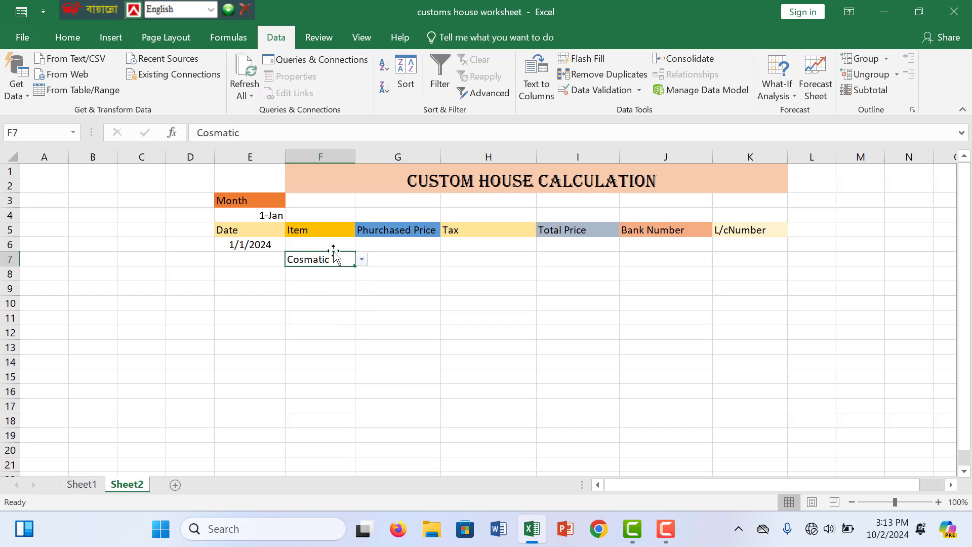
{"action": "key", "text": "Up"}
{"action": "left_click", "coordinate": [364, 245]}
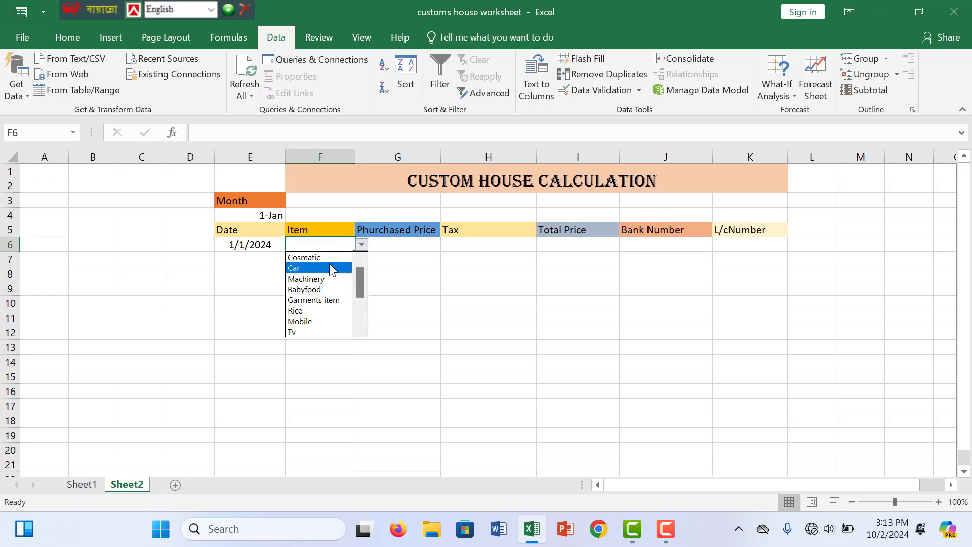
{"action": "left_click", "coordinate": [332, 266]}
Choose Machinery from the Item dropdown lists for cells F8 and F9
{"action": "left_click", "coordinate": [345, 279]}
{"action": "left_click", "coordinate": [362, 274]}
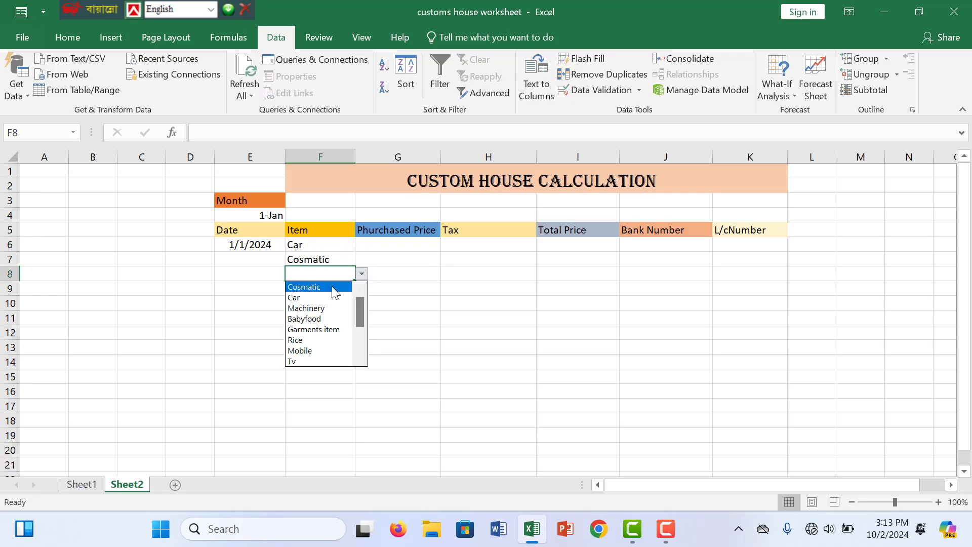
{"action": "left_click", "coordinate": [334, 307]}
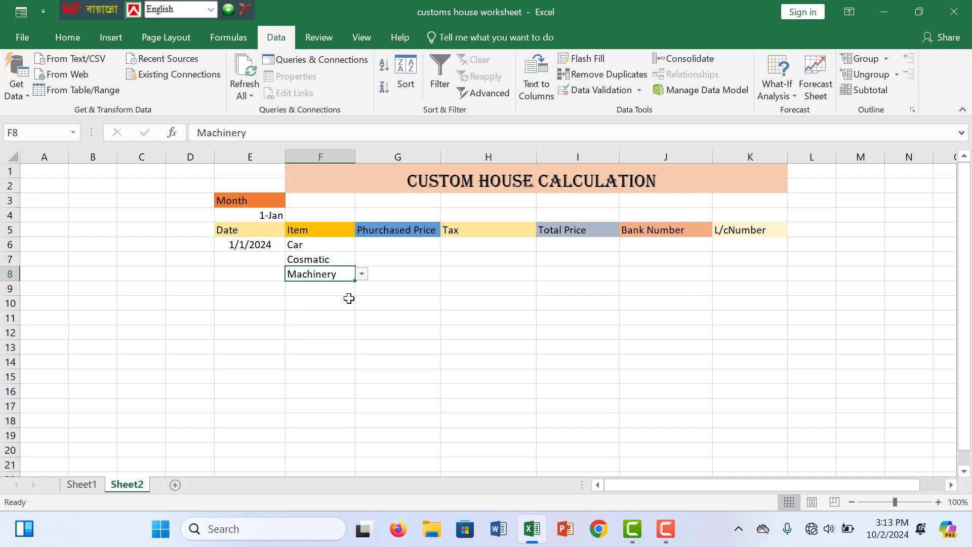
{"action": "left_click", "coordinate": [351, 294]}
{"action": "left_click", "coordinate": [361, 288]}
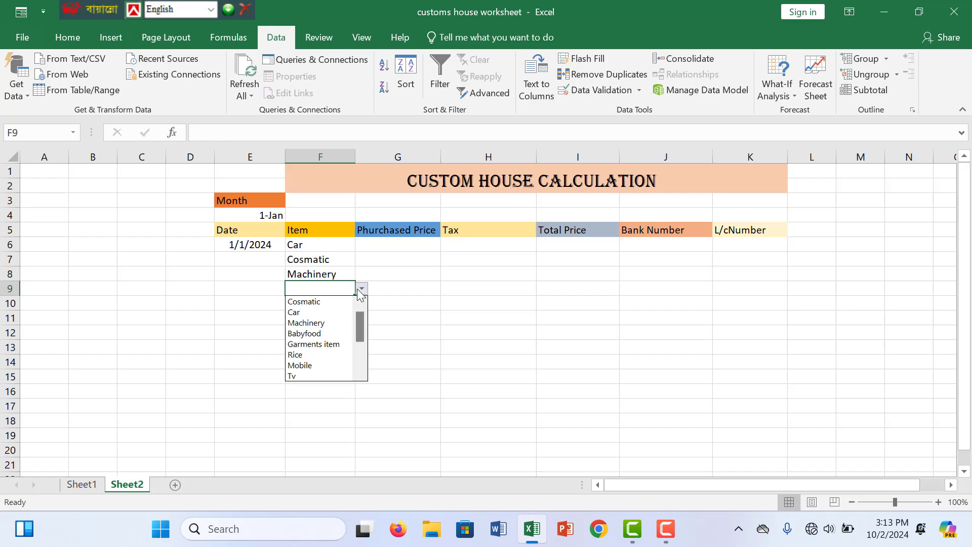
{"action": "left_click", "coordinate": [320, 324]}
Choose Tv from the Item dropdown list for cell F10
{"action": "left_click", "coordinate": [330, 313]}
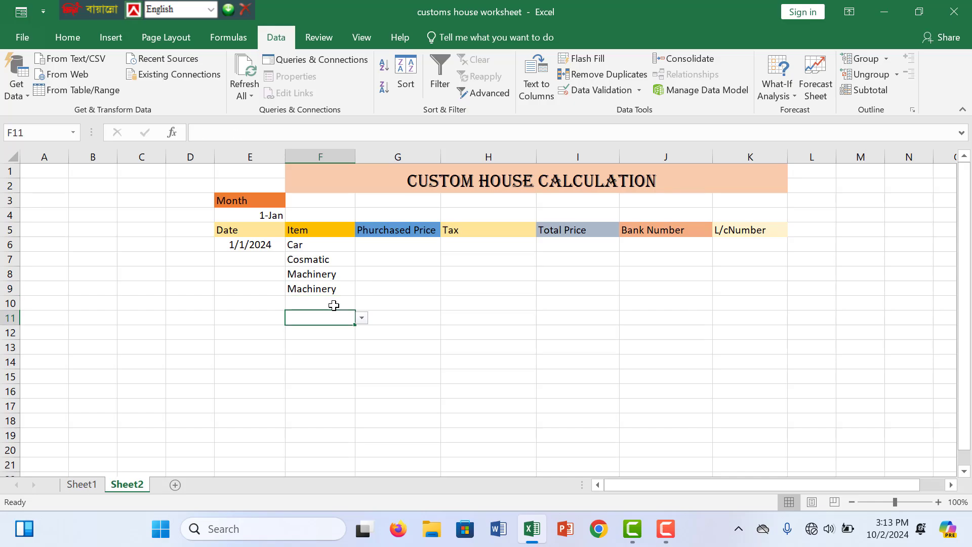
{"action": "left_click", "coordinate": [332, 304]}
{"action": "left_click", "coordinate": [361, 305]}
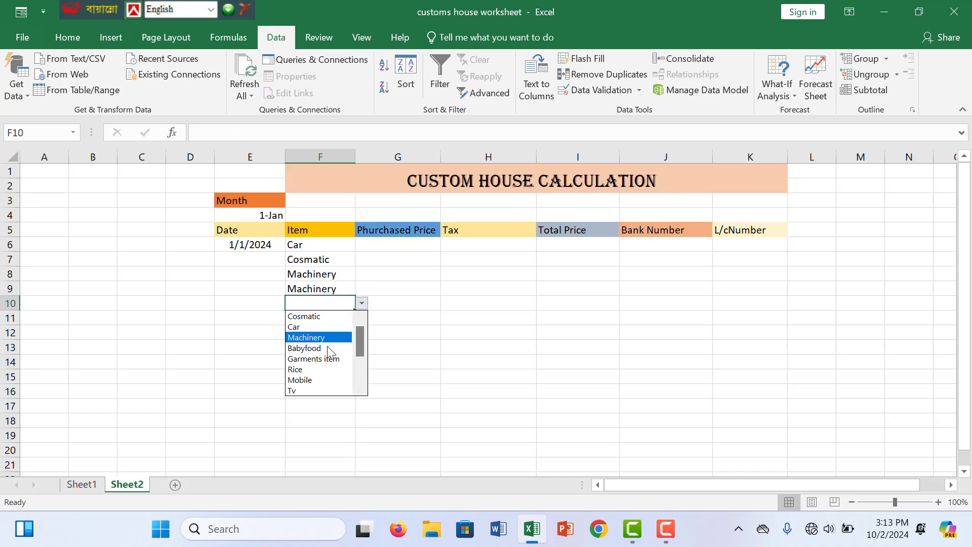
{"action": "left_click", "coordinate": [327, 386]}
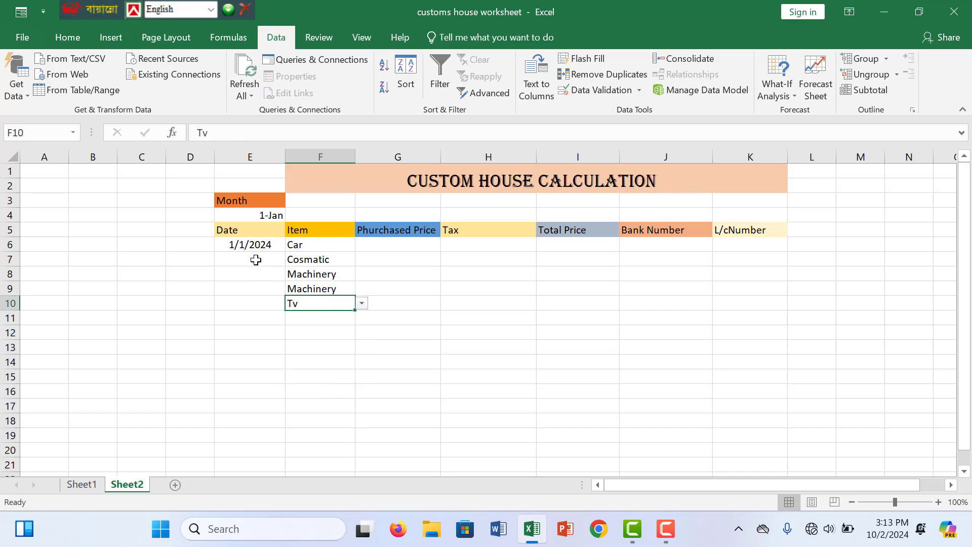
Extend the date series from cell E6 down to E15, covering 1/1/2024 to 1/10/2024
{"action": "left_click", "coordinate": [282, 245]}
{"action": "left_click_drag", "start_coordinate": [284, 250], "coordinate": [257, 377]}
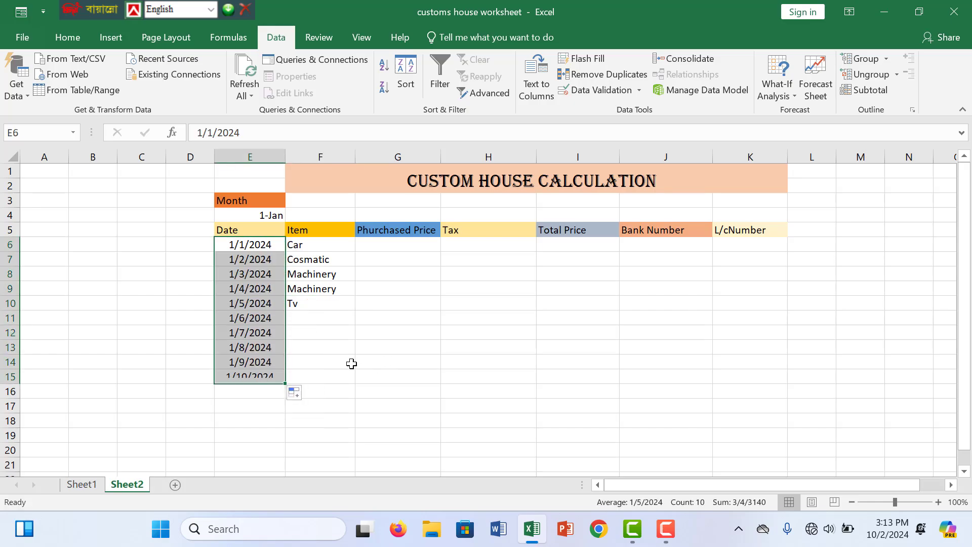
Check the tax percentages in column E of Sheet1, with cell G6 on Sheet2 selected as the target
{"action": "left_click", "coordinate": [327, 361]}
{"action": "left_click", "coordinate": [340, 391]}
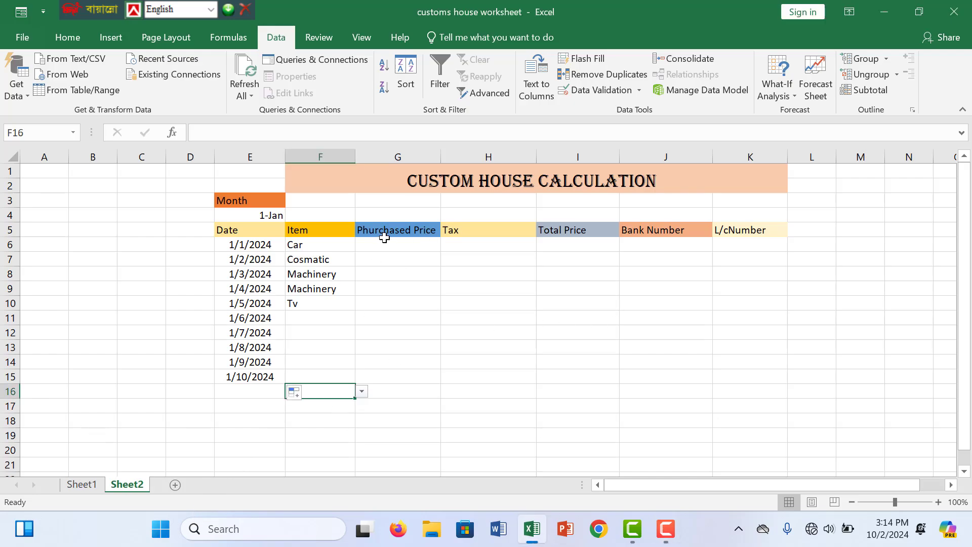
{"action": "left_click", "coordinate": [392, 273]}
{"action": "left_click", "coordinate": [388, 245]}
{"action": "left_click", "coordinate": [84, 485]}
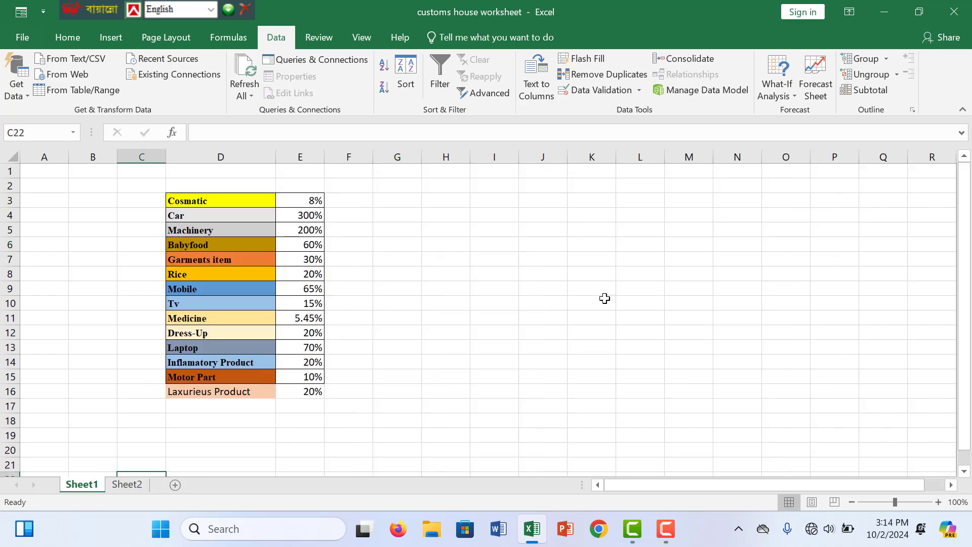
{"action": "left_click_drag", "start_coordinate": [309, 201], "coordinate": [299, 381]}
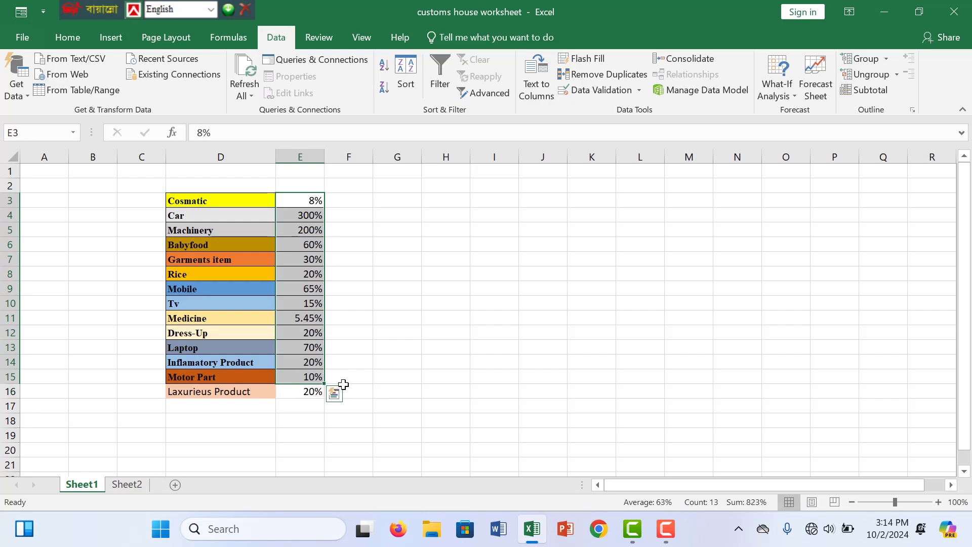
{"action": "left_click", "coordinate": [128, 485]}
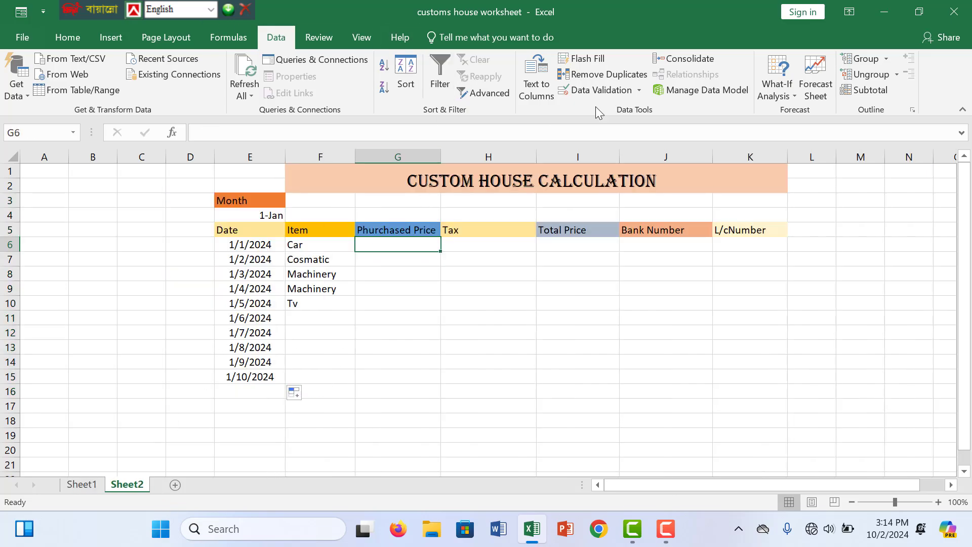
Add list data validation to cell G6 with the Sheet1 tax rates =Sheet1!$E$3:$E$16 as the source
{"action": "left_click", "coordinate": [628, 91]}
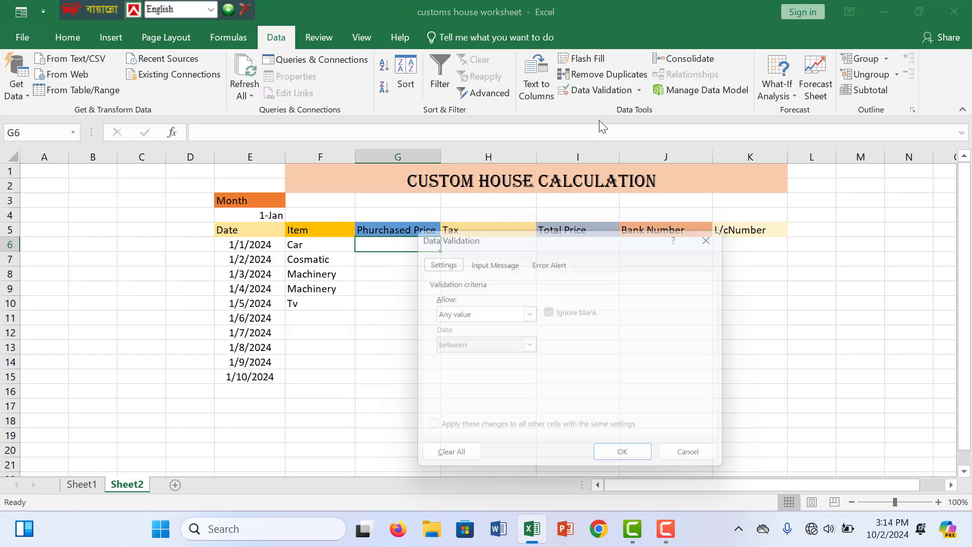
{"action": "left_click", "coordinate": [466, 316]}
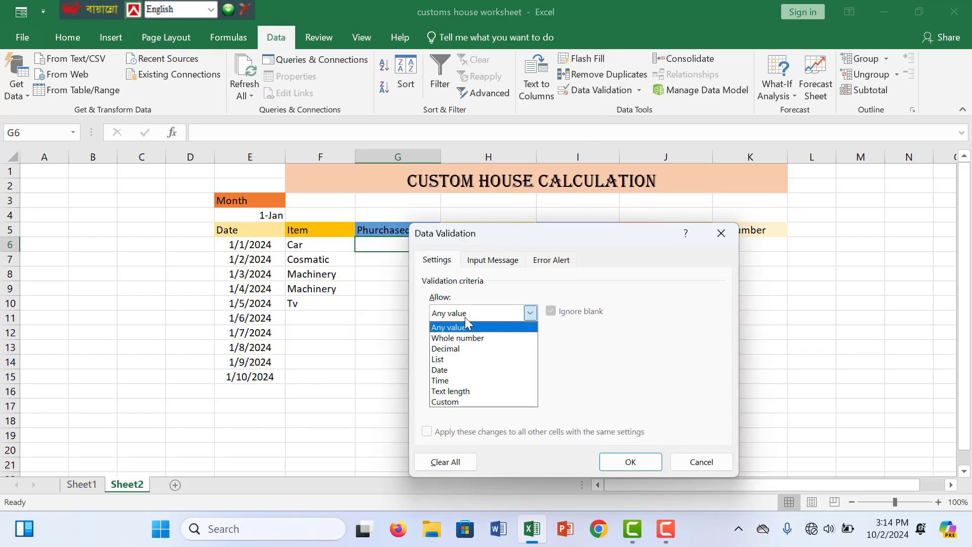
{"action": "left_click", "coordinate": [447, 359]}
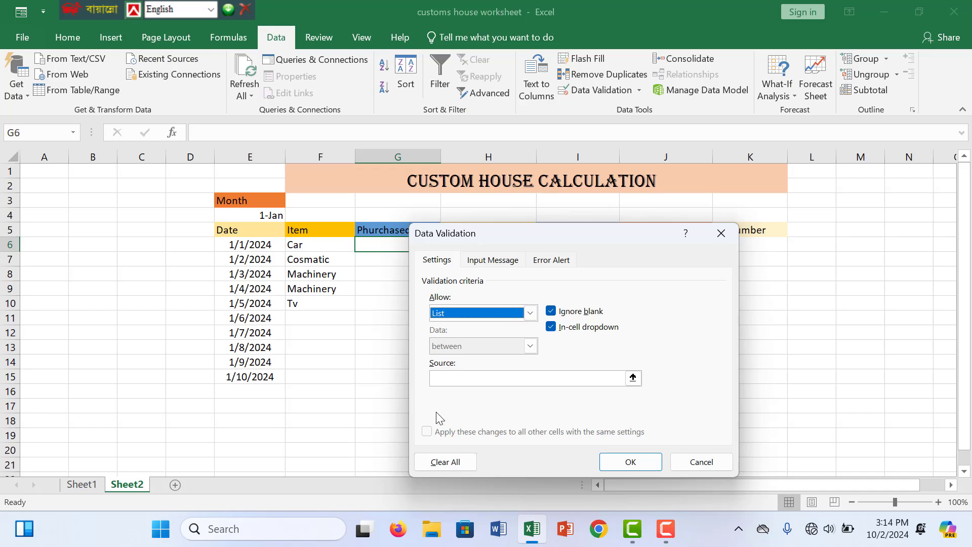
{"action": "left_click", "coordinate": [454, 378]}
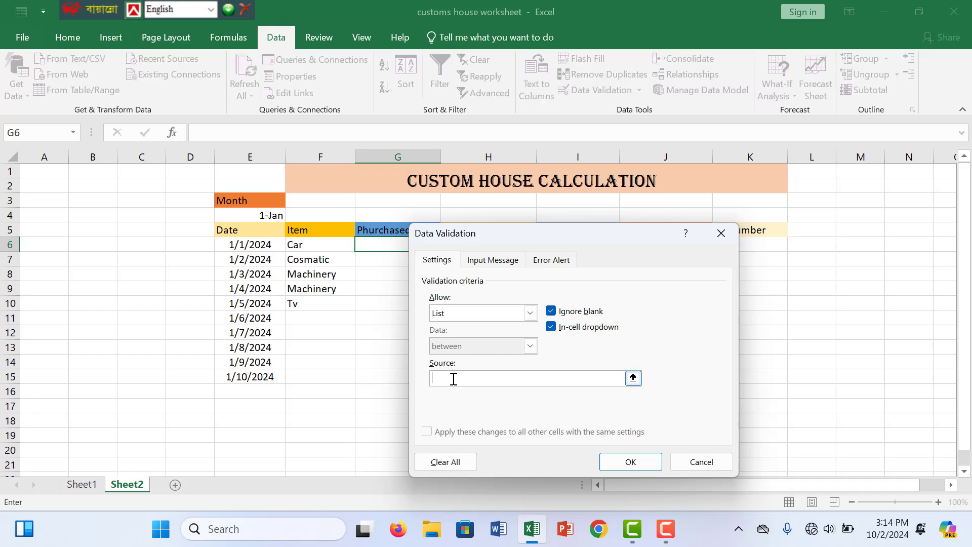
{"action": "left_click", "coordinate": [87, 490]}
{"action": "left_click_drag", "start_coordinate": [295, 204], "coordinate": [273, 390]}
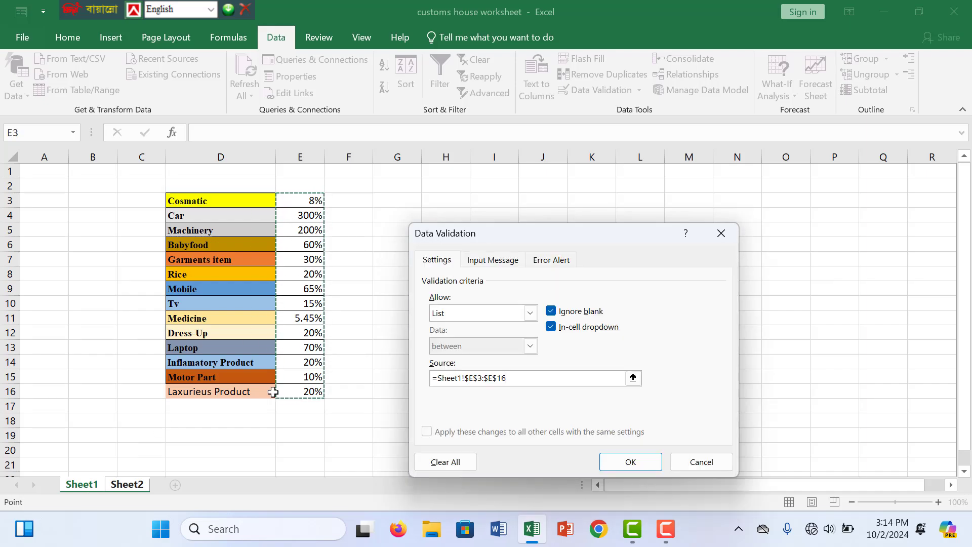
{"action": "left_click", "coordinate": [621, 468]}
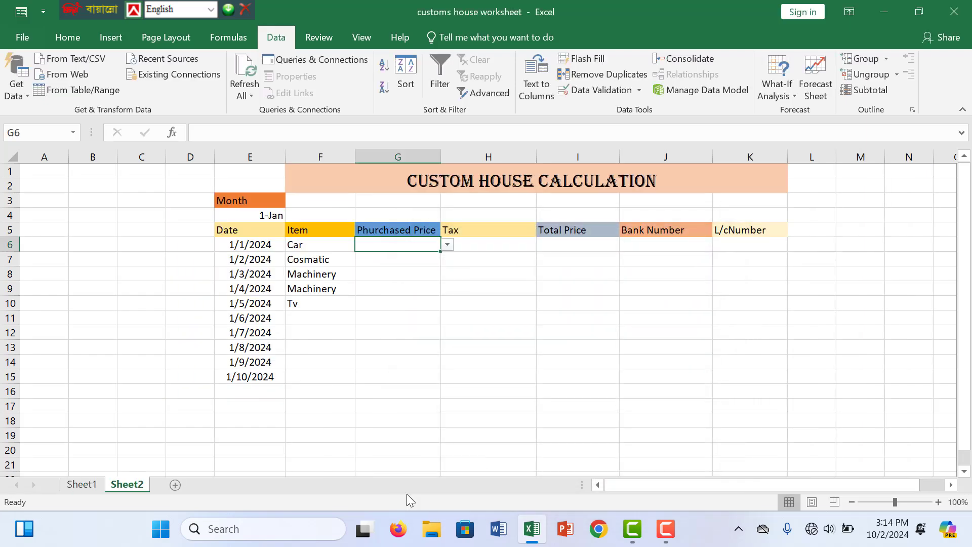
Try 8% in cell G6 from its dropdown list and switch the choice to 300%
{"action": "left_click", "coordinate": [447, 245]}
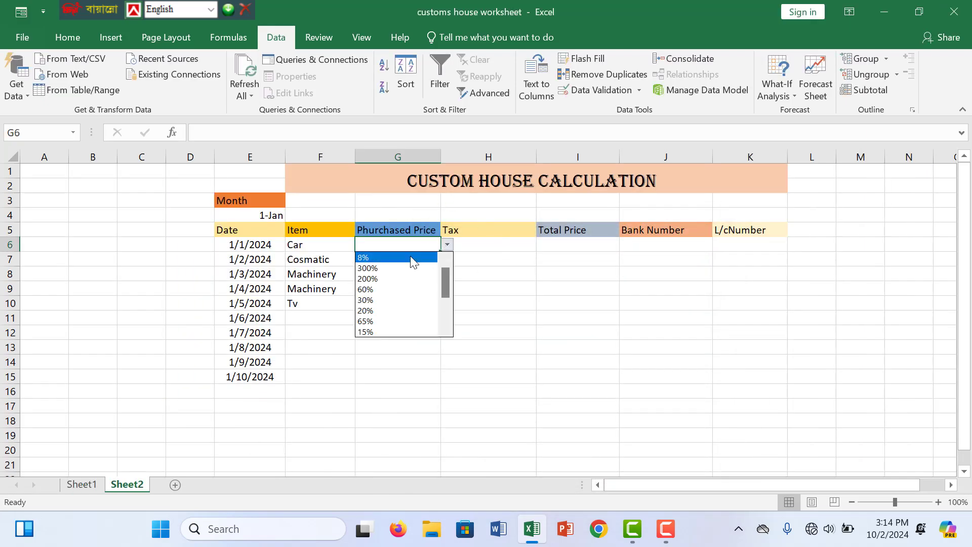
{"action": "left_click", "coordinate": [425, 255]}
{"action": "left_click", "coordinate": [447, 245]}
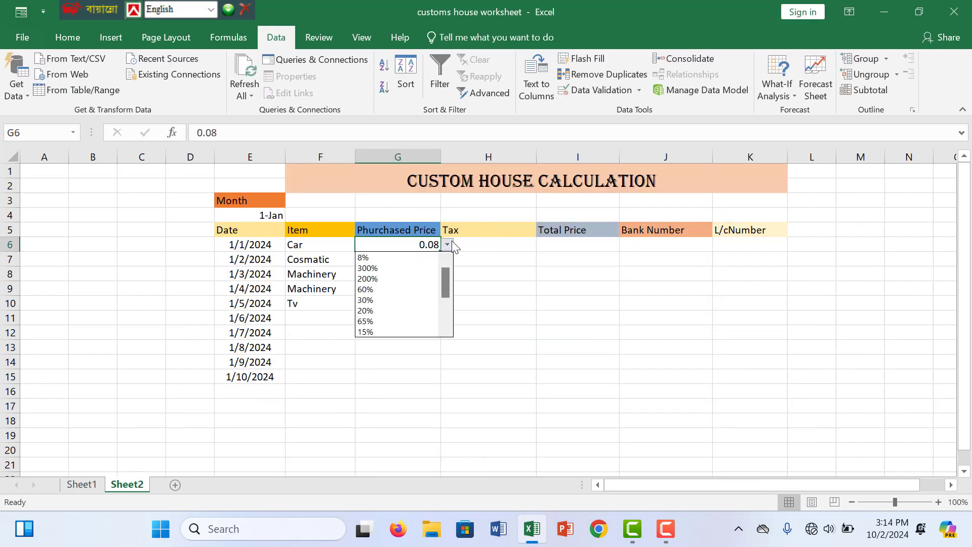
{"action": "left_click", "coordinate": [398, 268]}
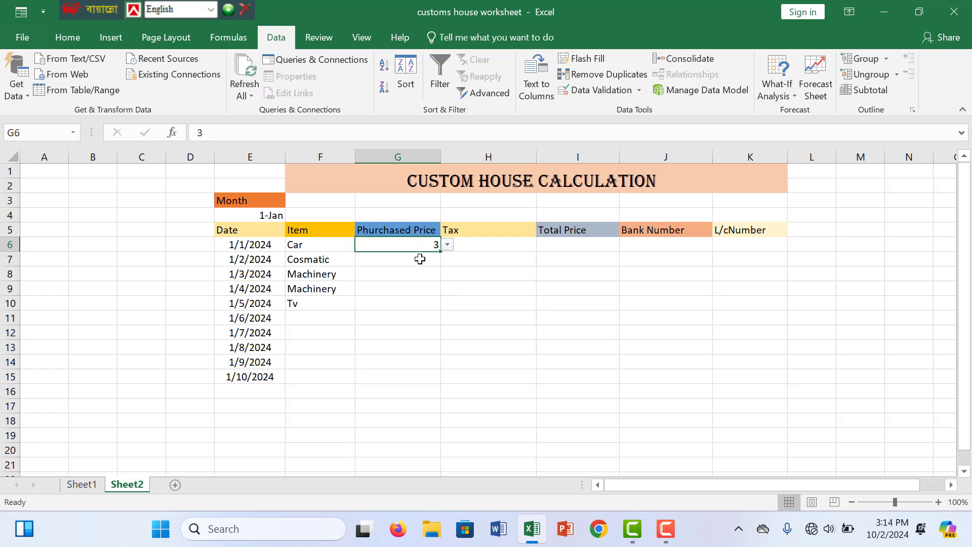
{"action": "left_click", "coordinate": [421, 259]}
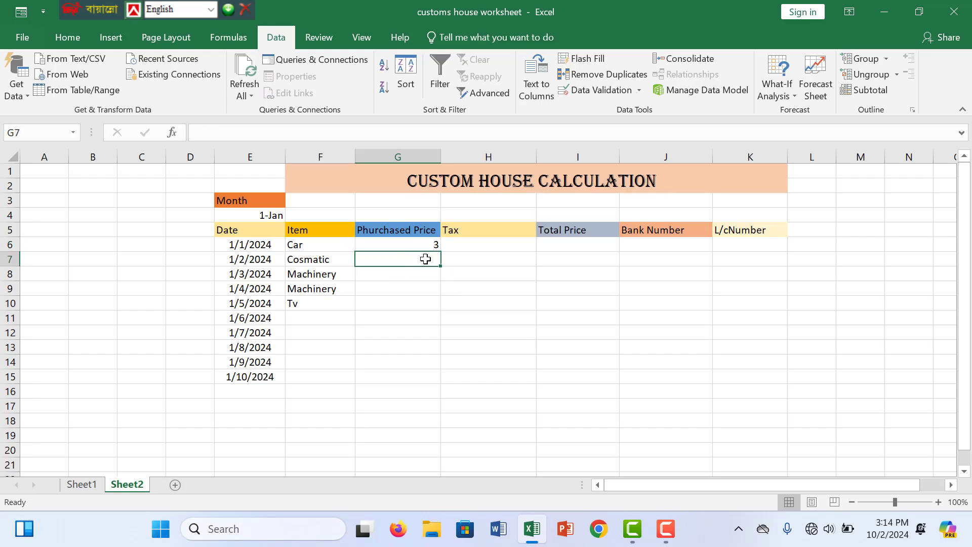
{"action": "left_click", "coordinate": [423, 248]}
{"action": "left_click", "coordinate": [428, 258]}
{"action": "left_click", "coordinate": [444, 331]}
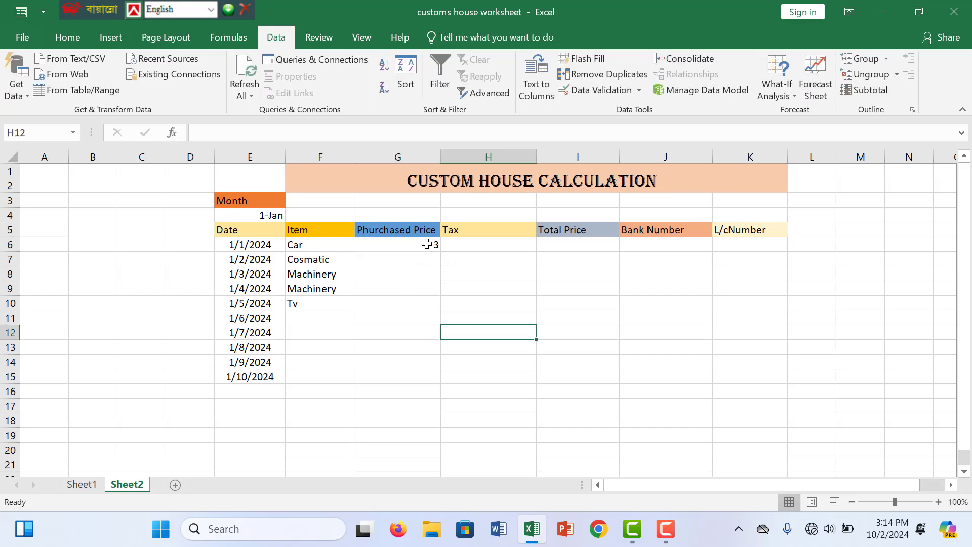
{"action": "mouse_move", "coordinate": [426, 244]}
{"action": "left_mouse_down"}
{"action": "mouse_move", "coordinate": [420, 375]}
{"action": "mouse_move", "coordinate": [443, 243]}
{"action": "mouse_move", "coordinate": [408, 249]}
{"action": "left_mouse_up"}
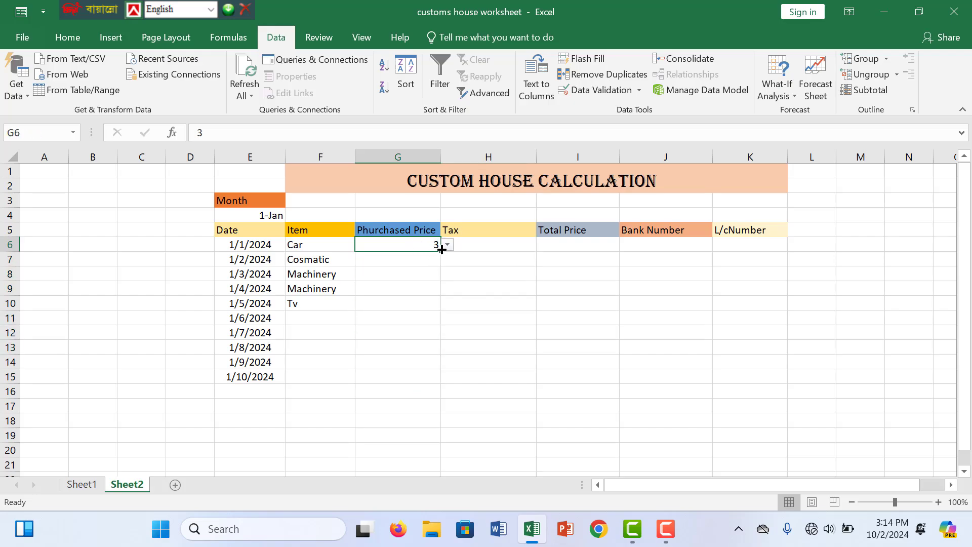
{"action": "mouse_move", "coordinate": [439, 254]}
{"action": "left_mouse_down"}
{"action": "mouse_move", "coordinate": [436, 382]}
{"action": "mouse_move", "coordinate": [439, 230]}
{"action": "mouse_move", "coordinate": [436, 253]}
{"action": "left_mouse_up"}
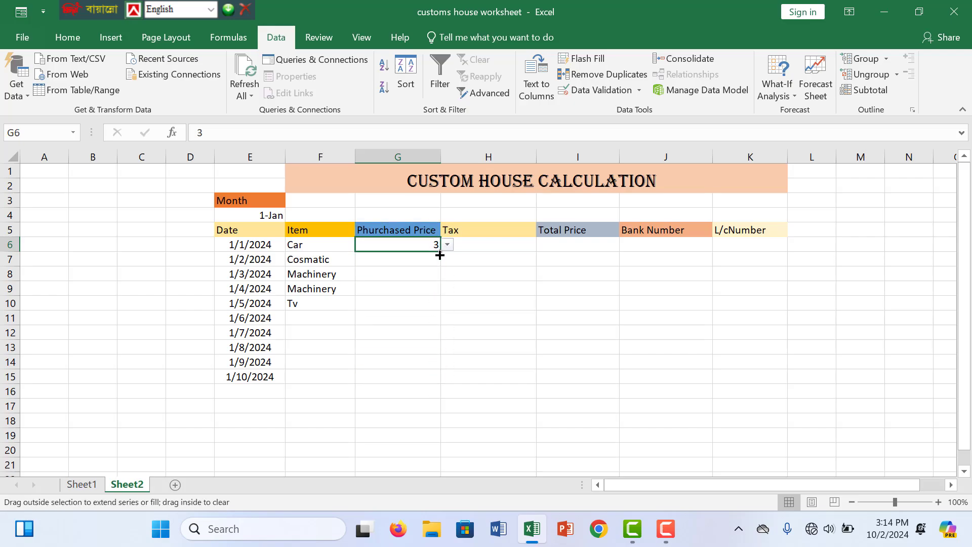
{"action": "left_click", "coordinate": [405, 334]}
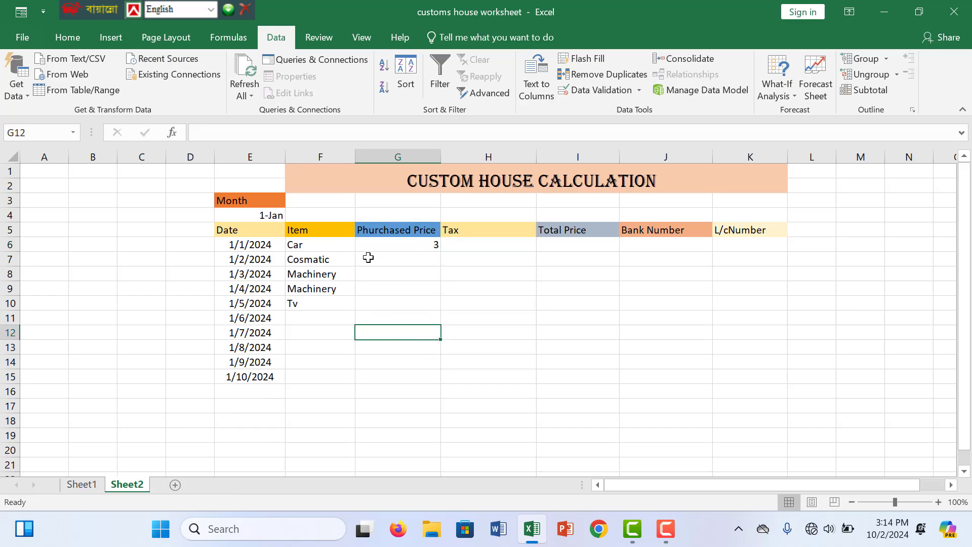
Extend the tax rate list validation of cell G6 to the range G6:G15
{"action": "left_click", "coordinate": [402, 245]}
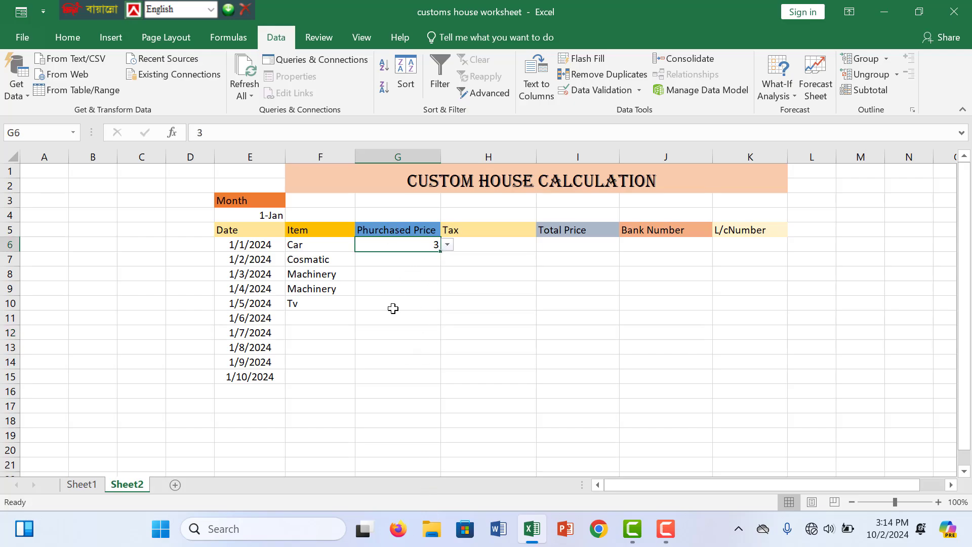
{"action": "left_click_drag", "start_coordinate": [405, 245], "coordinate": [410, 380]}
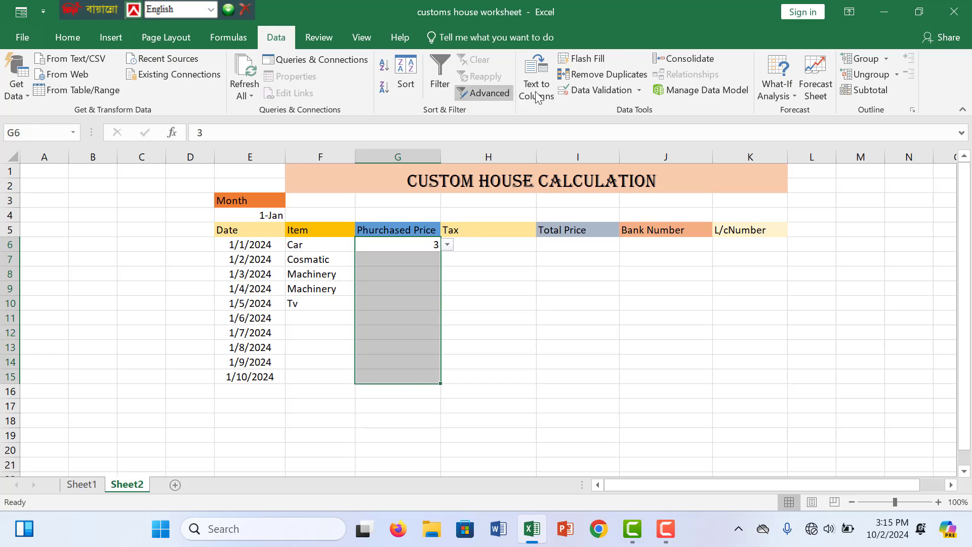
{"action": "left_click", "coordinate": [607, 91]}
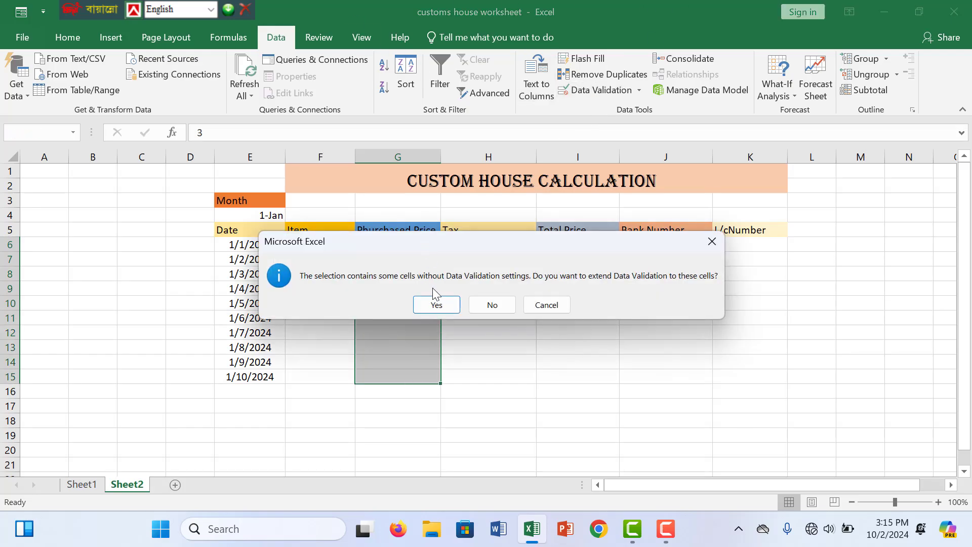
{"action": "left_click", "coordinate": [437, 305]}
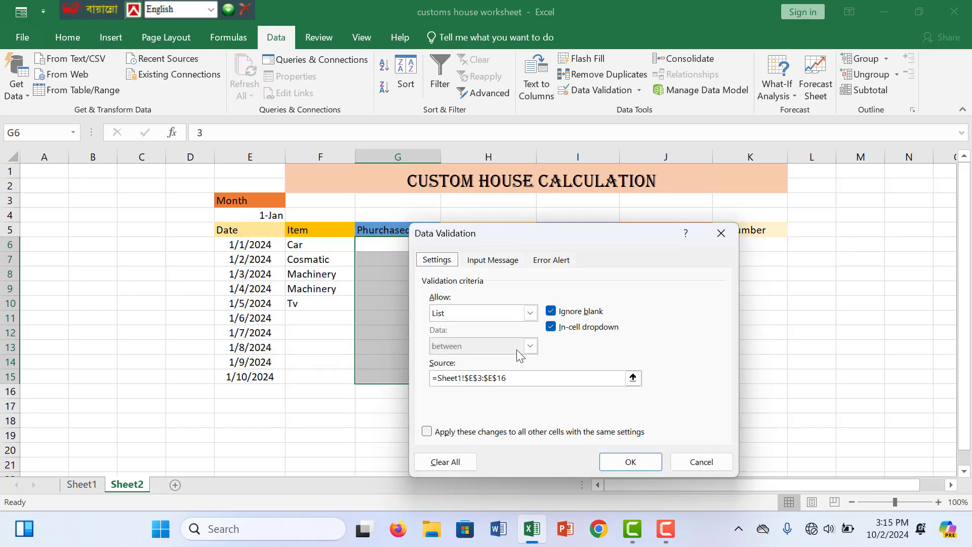
{"action": "left_click", "coordinate": [649, 462]}
Check the dropdown list in cell G7 and reselect 300% for the Car row in cell G6
{"action": "left_click", "coordinate": [436, 269]}
{"action": "left_click", "coordinate": [437, 264]}
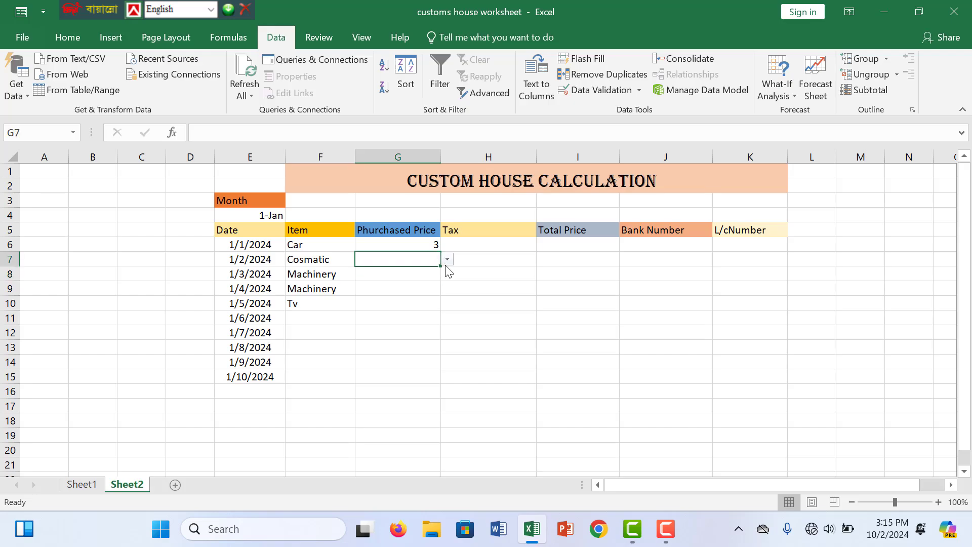
{"action": "left_click", "coordinate": [447, 260]}
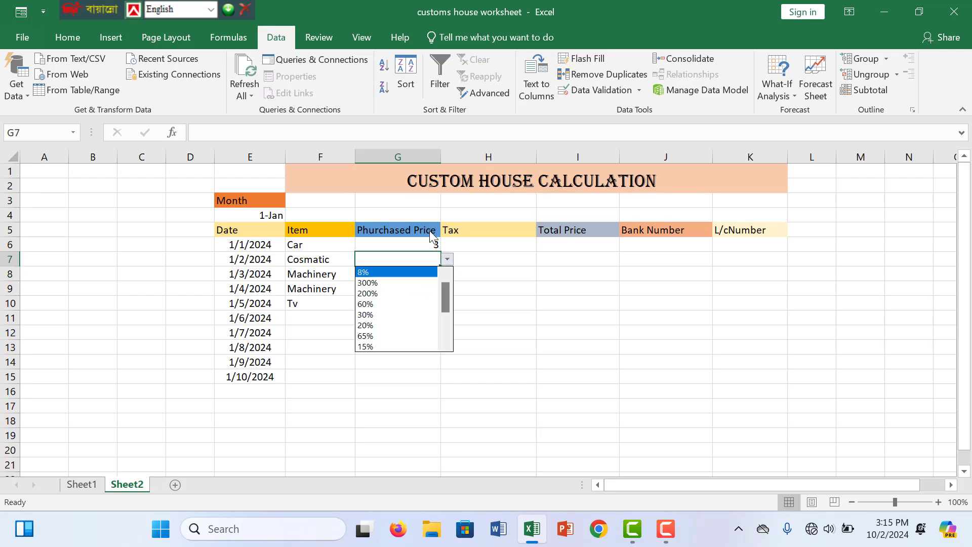
{"action": "left_click", "coordinate": [431, 246]}
{"action": "left_click", "coordinate": [434, 243]}
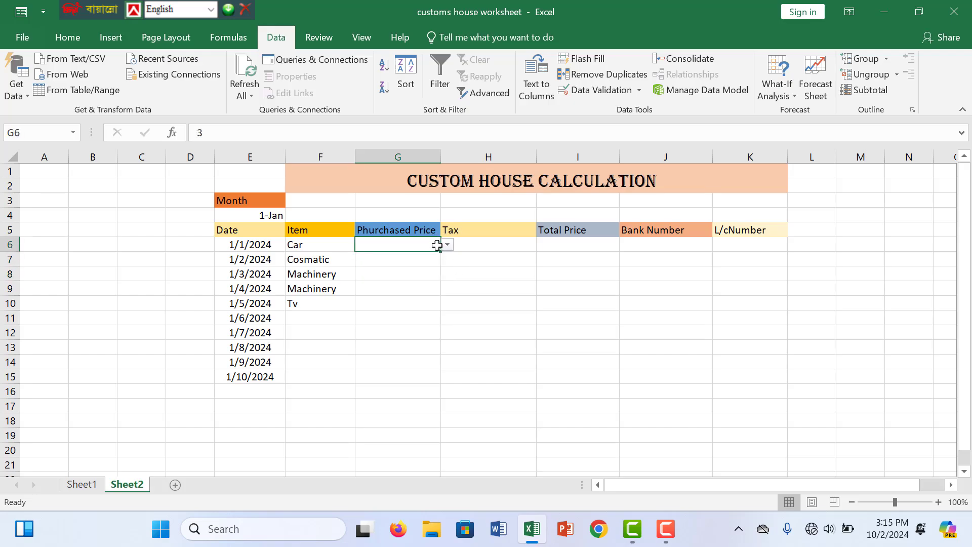
{"action": "left_click", "coordinate": [448, 244]}
{"action": "left_click", "coordinate": [414, 268]}
Choose 200% for cell G7 and 30% for cell G8 from the tax rate dropdown lists
{"action": "left_click", "coordinate": [439, 264]}
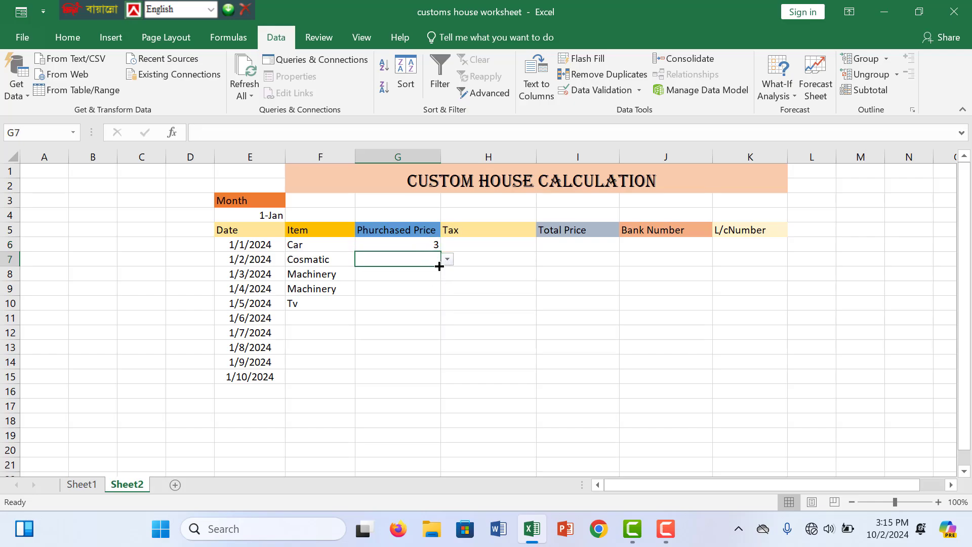
{"action": "left_click", "coordinate": [448, 259]}
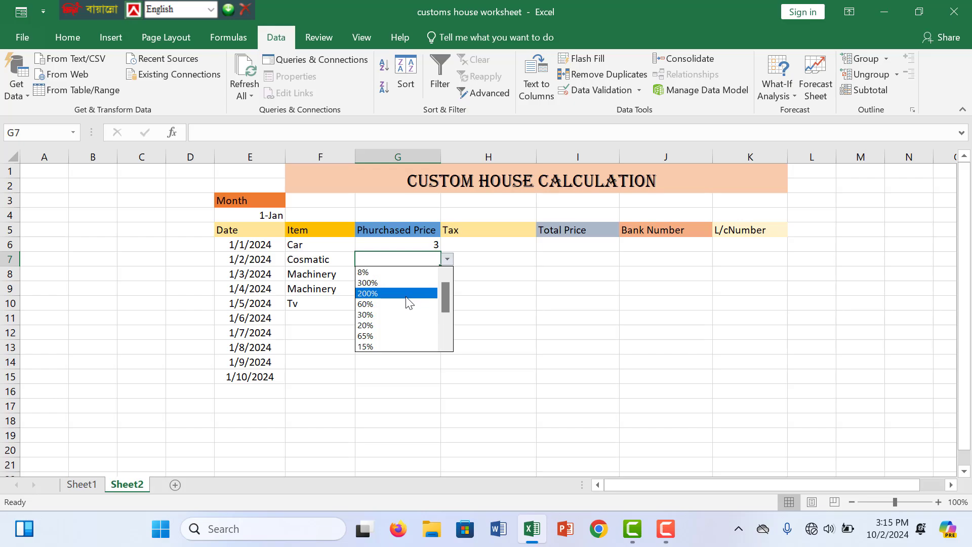
{"action": "left_click", "coordinate": [423, 292]}
{"action": "left_click", "coordinate": [428, 274]}
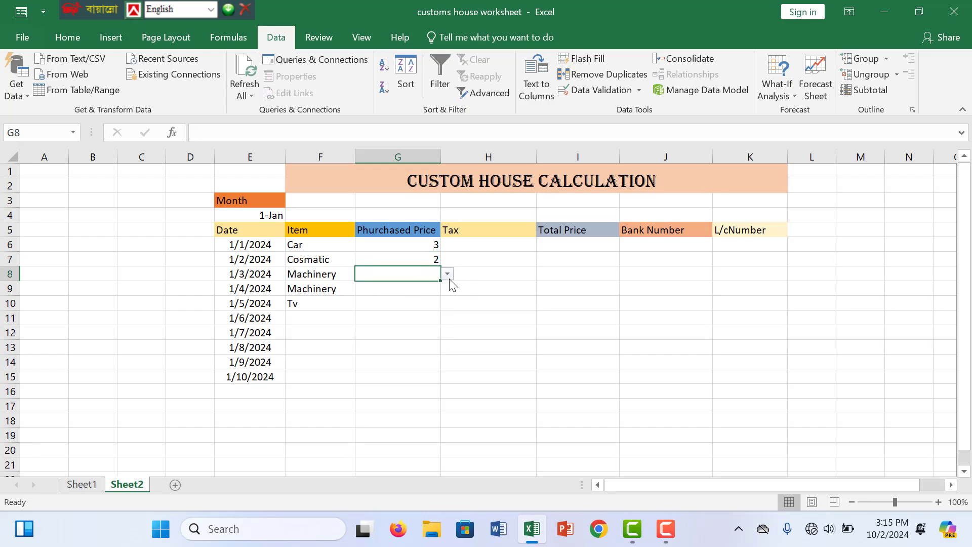
{"action": "left_click", "coordinate": [447, 274]}
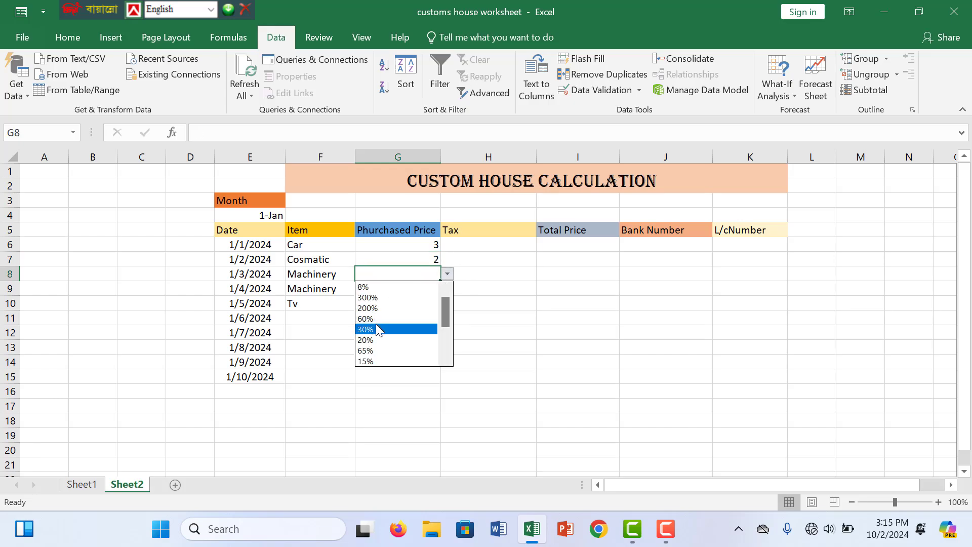
{"action": "left_click", "coordinate": [376, 329]}
Choose 300% for cell G9 from its tax rate dropdown list
{"action": "left_click", "coordinate": [436, 289]}
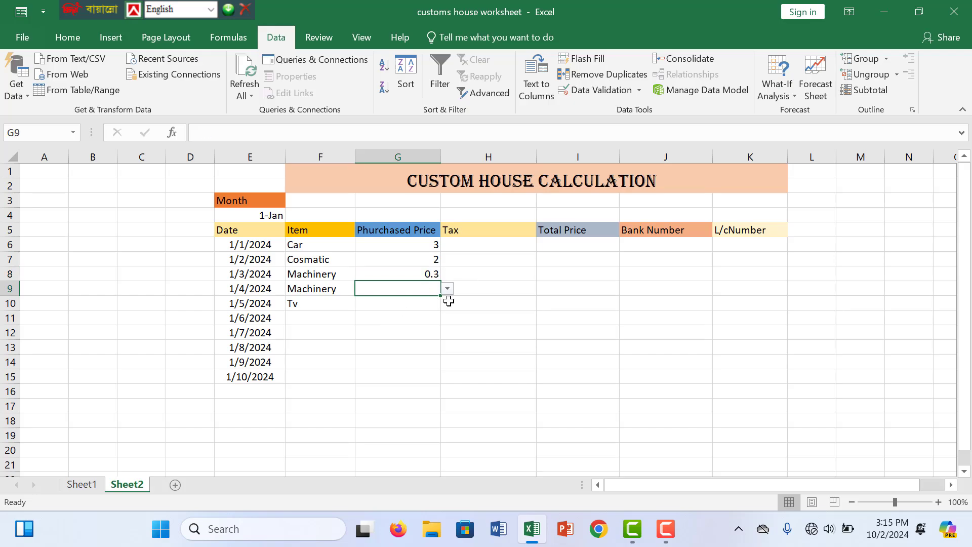
{"action": "left_click", "coordinate": [448, 289]}
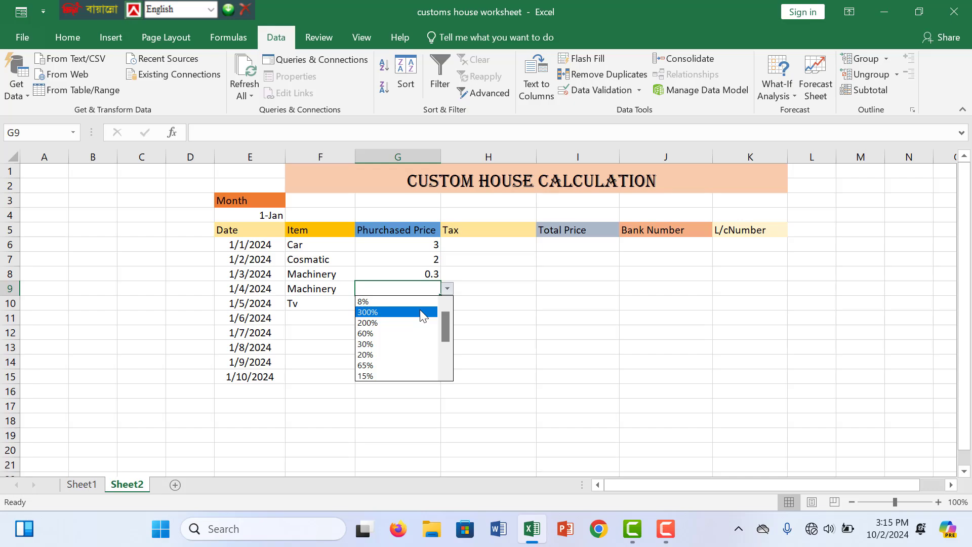
{"action": "left_click", "coordinate": [421, 312]}
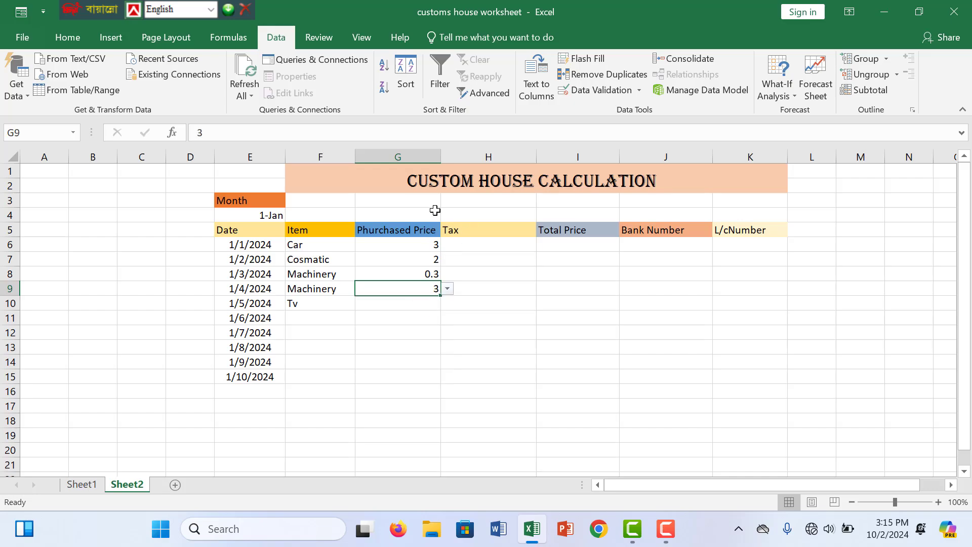
Replace the header text in cell G5 with "Tax"
{"action": "double_click", "coordinate": [419, 231]}
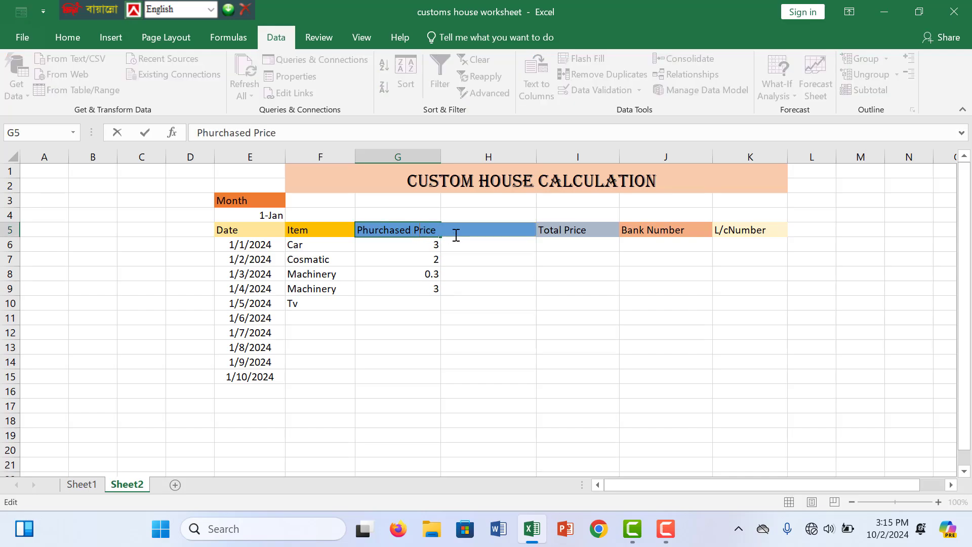
{"action": "left_click_drag", "start_coordinate": [454, 235], "coordinate": [354, 232]}
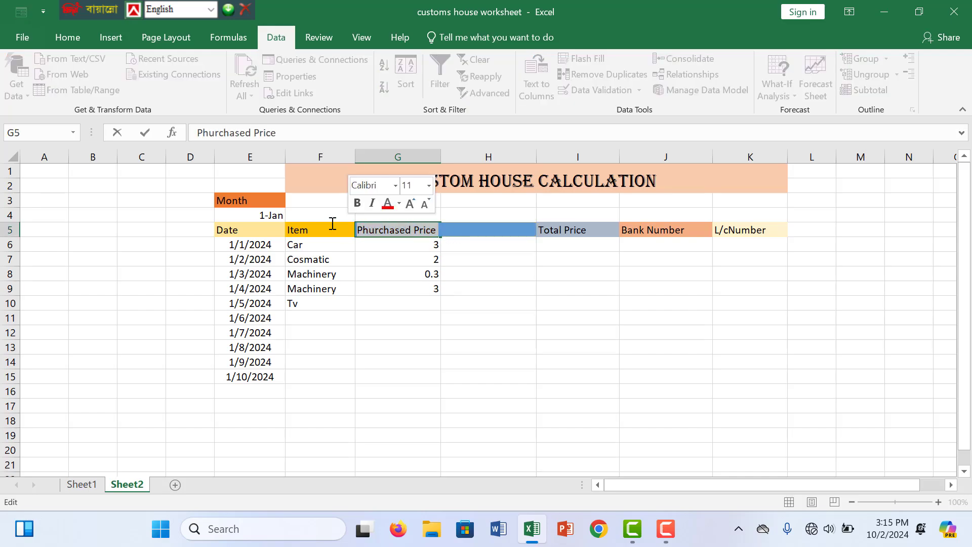
{"action": "key", "text": "Delete"}
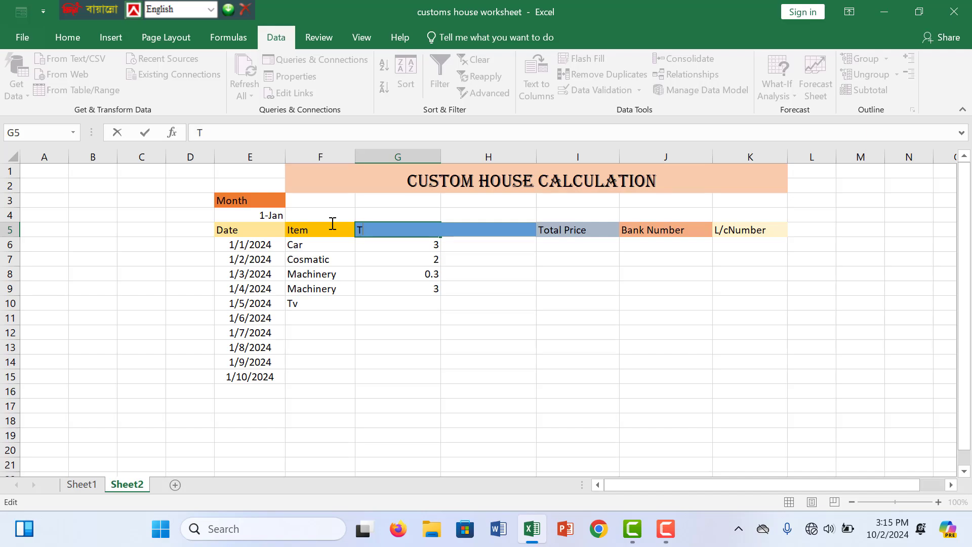
{"action": "scroll", "coordinate": [365, 233], "scroll_direction": "down", "scroll_amount": 2}
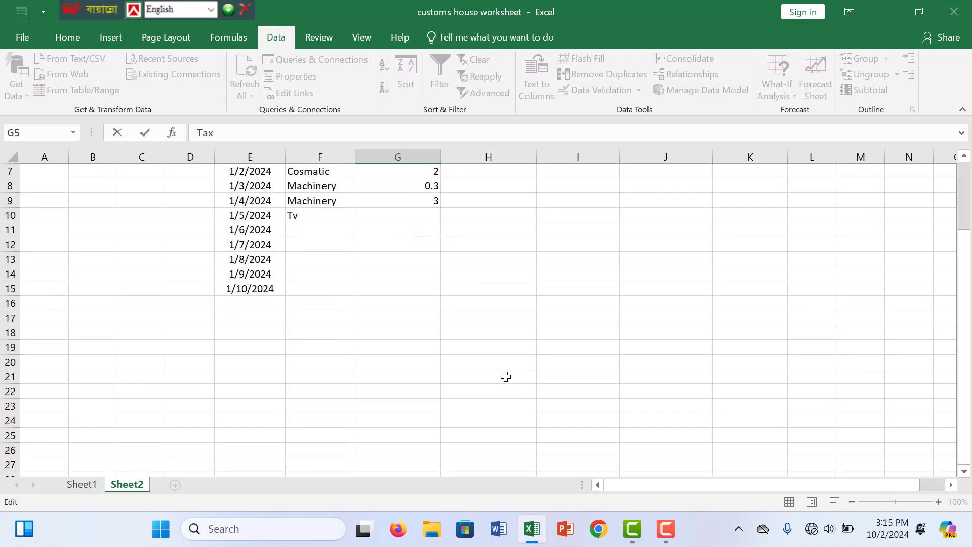
{"action": "left_click", "coordinate": [506, 375]}
{"action": "scroll", "coordinate": [390, 245], "scroll_direction": "up", "scroll_amount": 2}
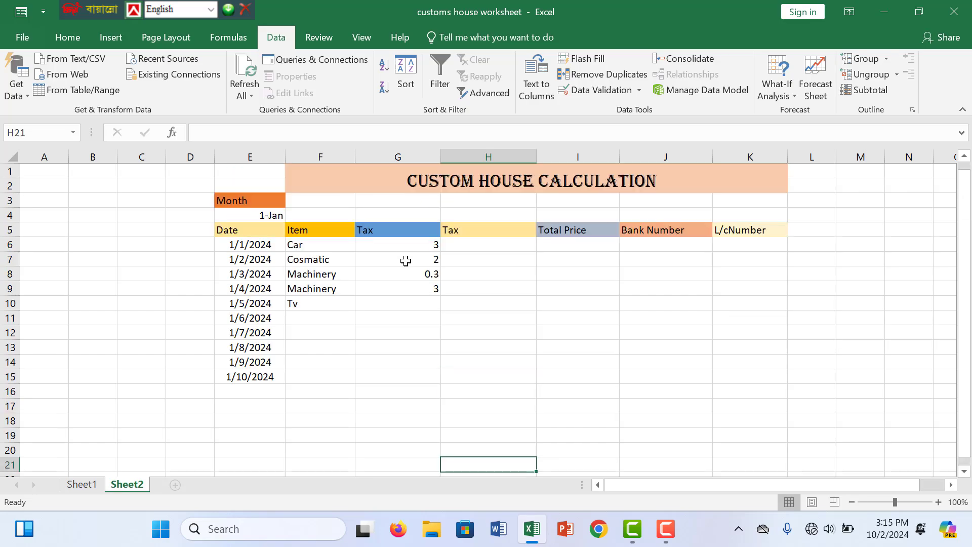
Replace the header text in cell H5 with "Phurchased Price"
{"action": "double_click", "coordinate": [476, 231]}
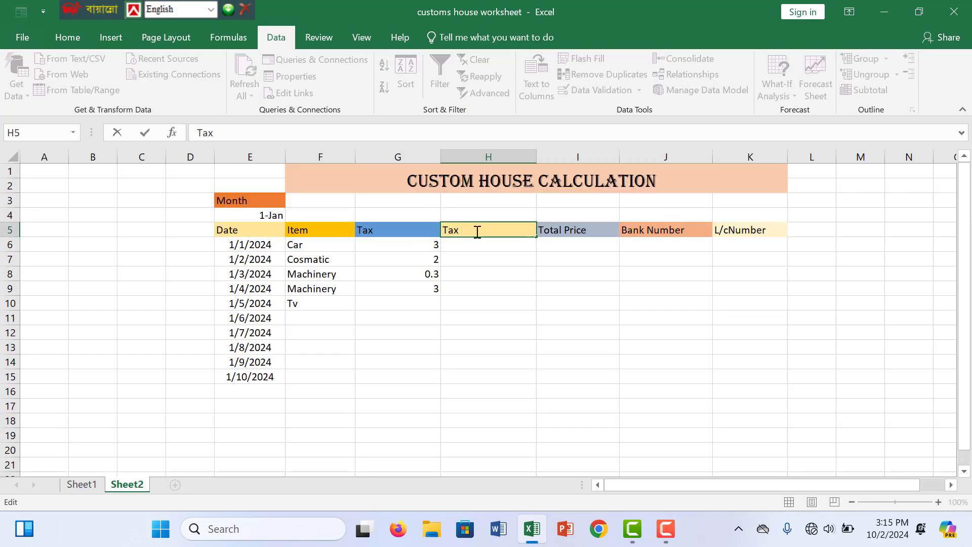
{"action": "key", "text": "BackSpace"}
{"action": "key", "text": "BackSpace"}
{"action": "type", "text": "Phurchased P"}
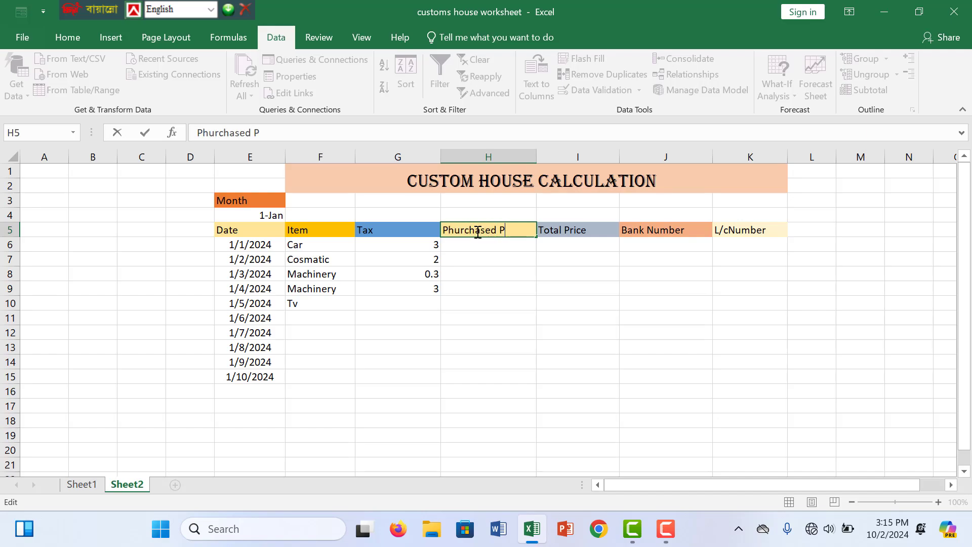
{"action": "type", "text": "eic"}
{"action": "key", "text": "BackSpace"}
{"action": "key", "text": "BackSpace"}
{"action": "left_click", "coordinate": [315, 315]}
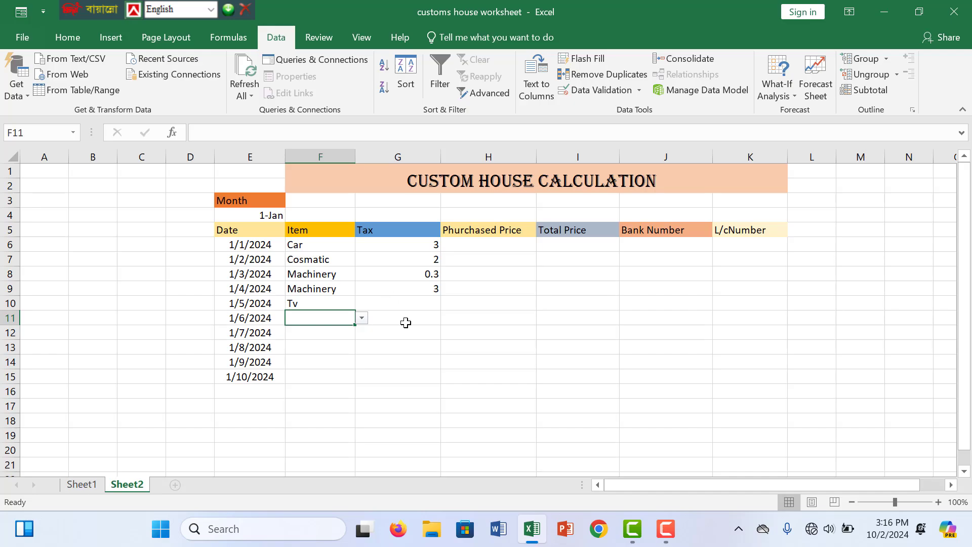
Choose 200% for cell G10 and 20% for cell G11 from the tax rate dropdown lists
{"action": "left_click", "coordinate": [424, 304]}
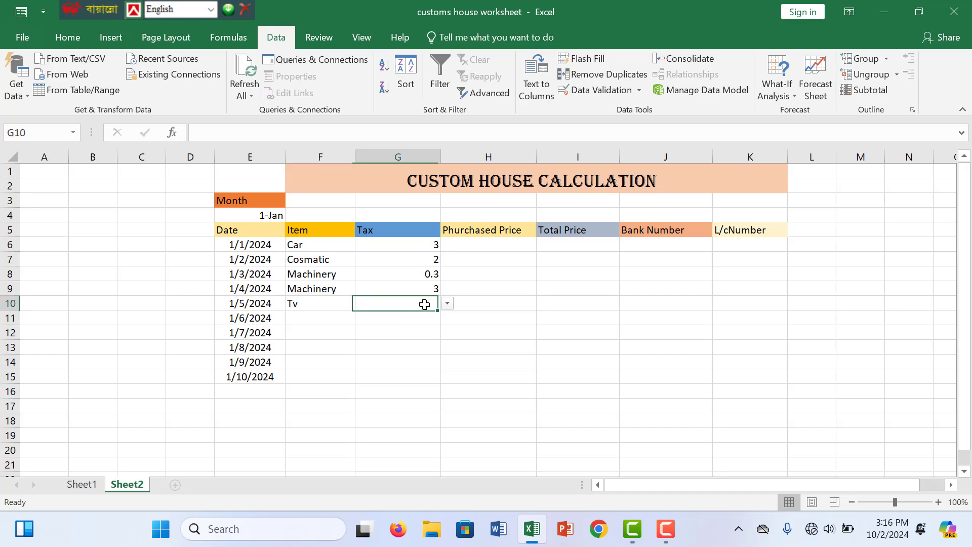
{"action": "left_click", "coordinate": [429, 246]}
{"action": "left_click", "coordinate": [420, 301]}
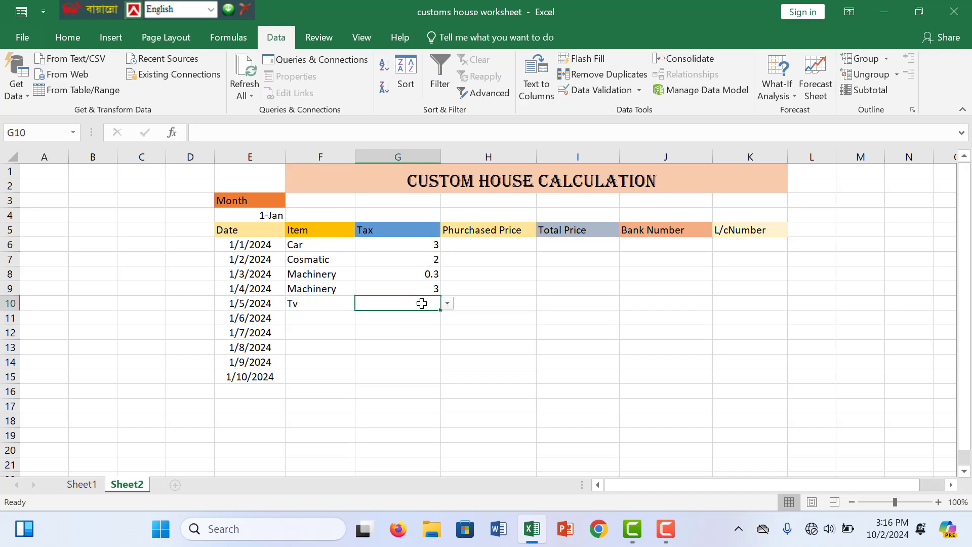
{"action": "left_click", "coordinate": [448, 304]}
{"action": "left_click", "coordinate": [425, 336]}
{"action": "left_click", "coordinate": [414, 318]}
{"action": "left_click", "coordinate": [448, 318]}
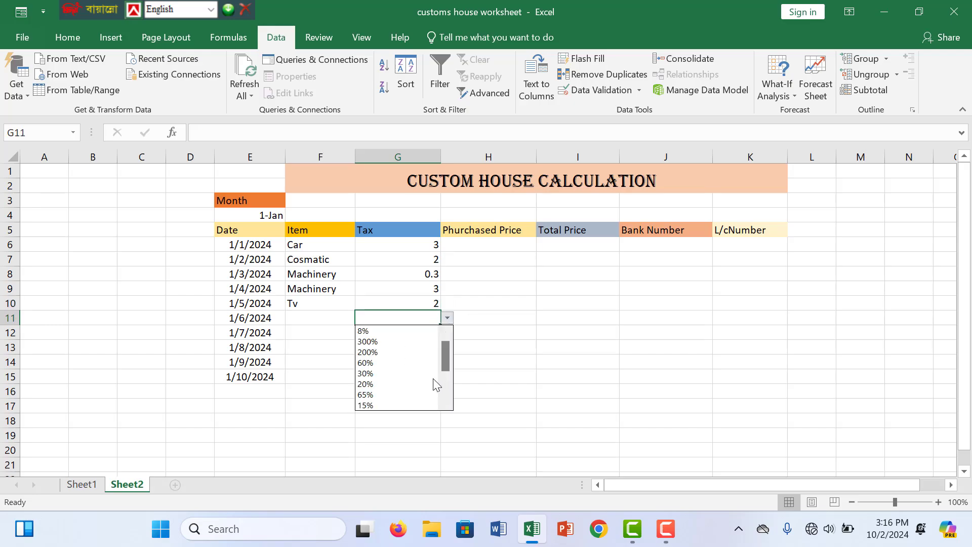
{"action": "left_click", "coordinate": [404, 385]}
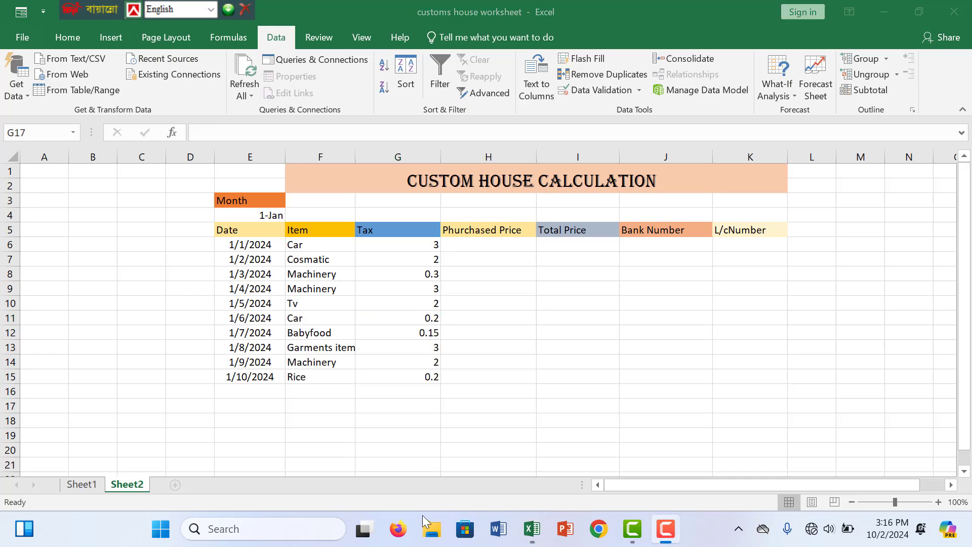
Enter purchase prices of 100000 in cell H6 and 20000 in cell H7
{"action": "left_click", "coordinate": [499, 248]}
{"action": "left_click", "coordinate": [491, 245]}
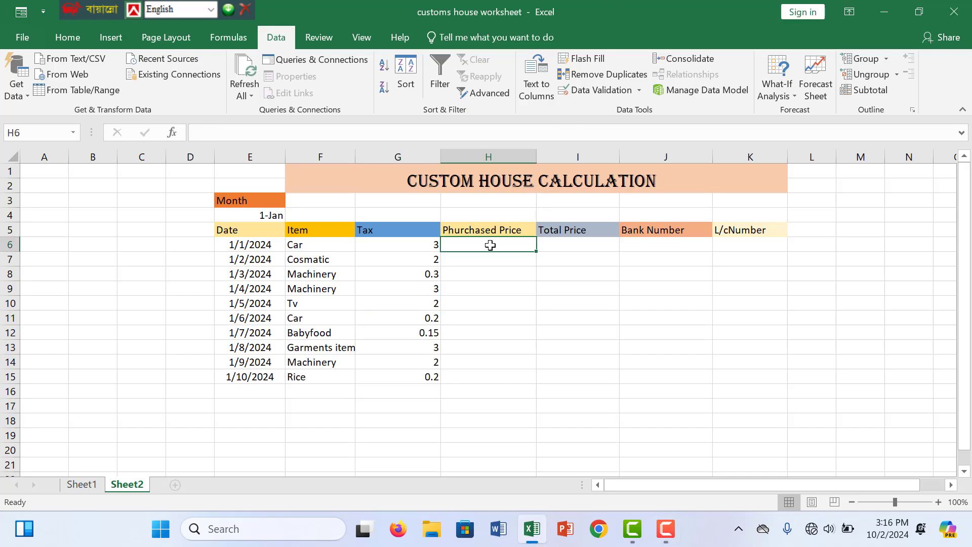
{"action": "type", "text": "1000"}
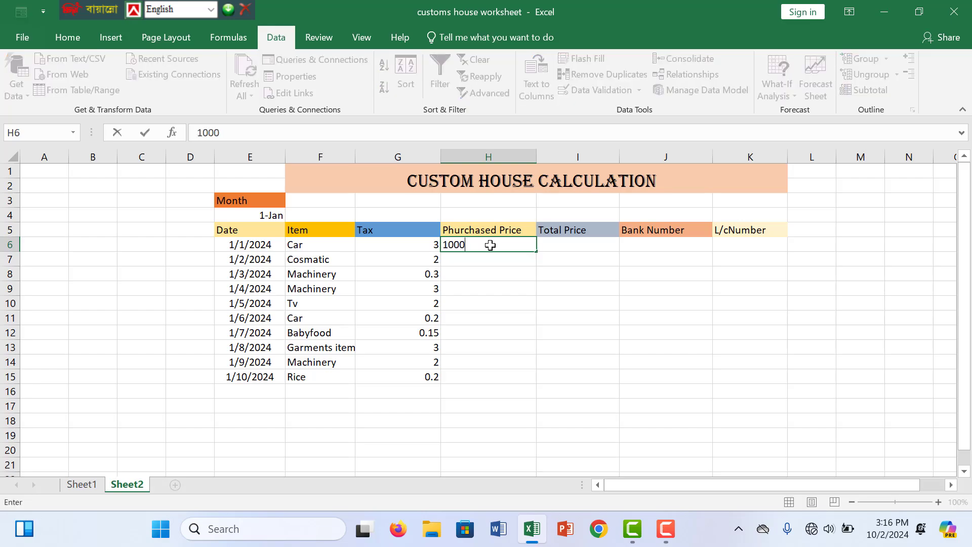
{"action": "type", "text": "00"}
{"action": "key", "text": "Return"}
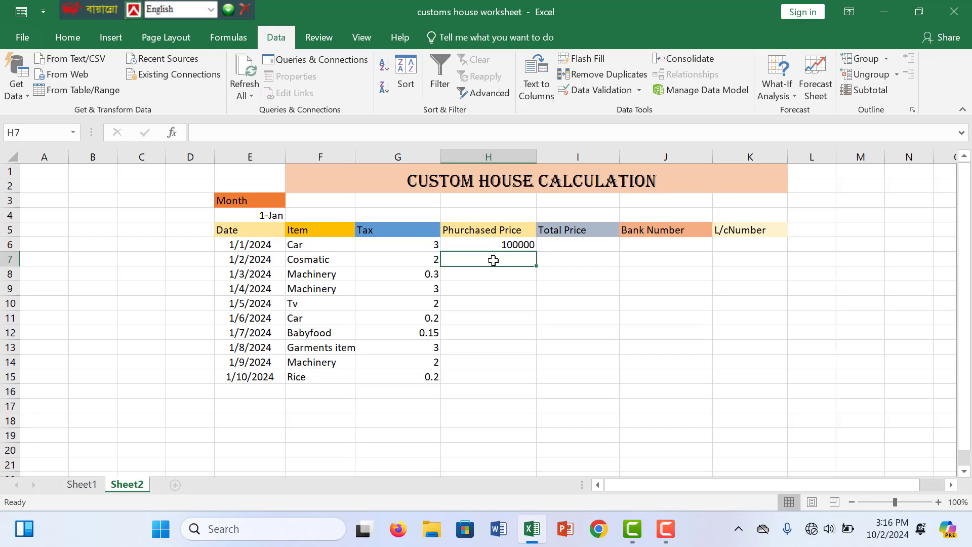
{"action": "type", "text": "20000"}
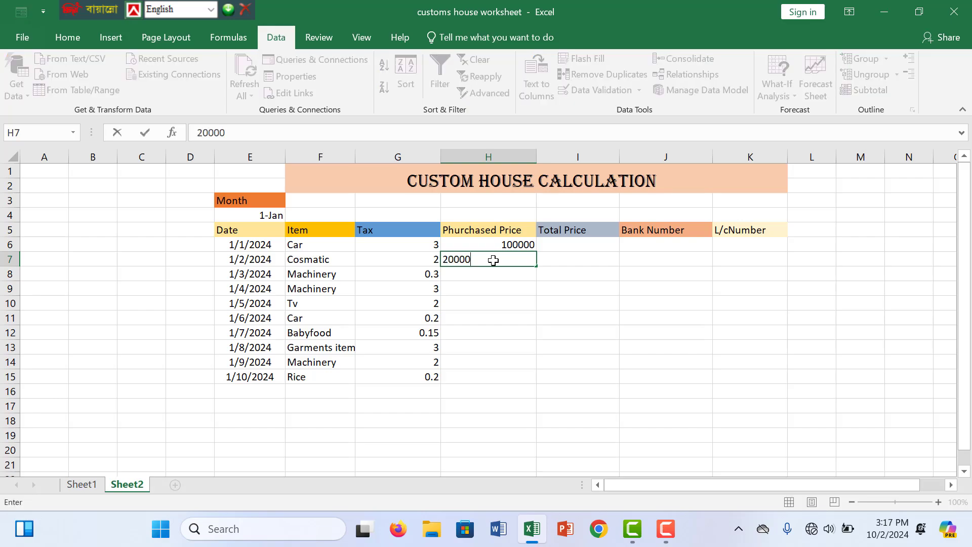
{"action": "key", "text": "Return"}
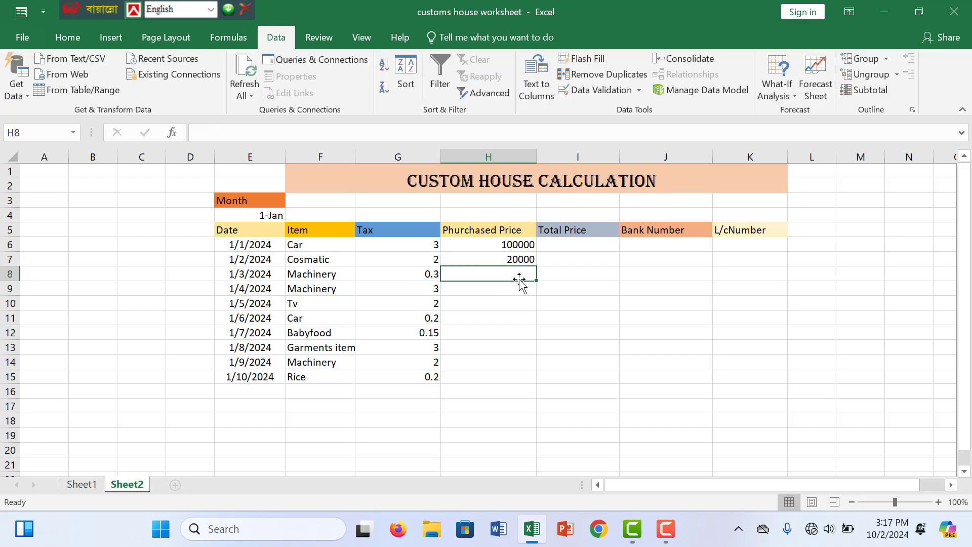
Enter 50000 as the purchase price in cell H8 and fill it down to cell H9
{"action": "type", "text": "20000"}
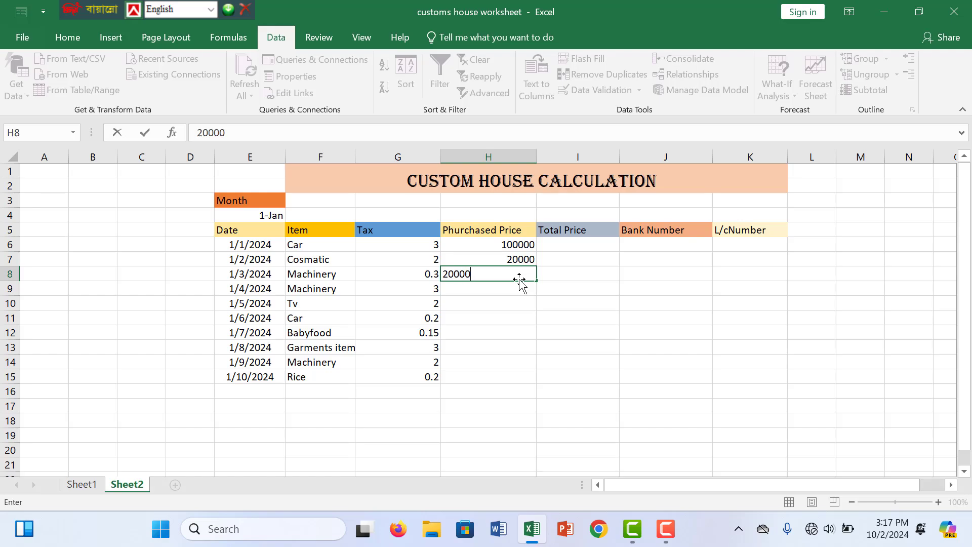
{"action": "key", "text": "BackSpace"}
{"action": "key", "text": "BackSpace"}
{"action": "key", "text": "BackSpace"}
{"action": "key", "text": "BackSpace"}
{"action": "key", "text": "BackSpace"}
{"action": "type", "text": "50000"}
{"action": "left_click", "coordinate": [501, 290]}
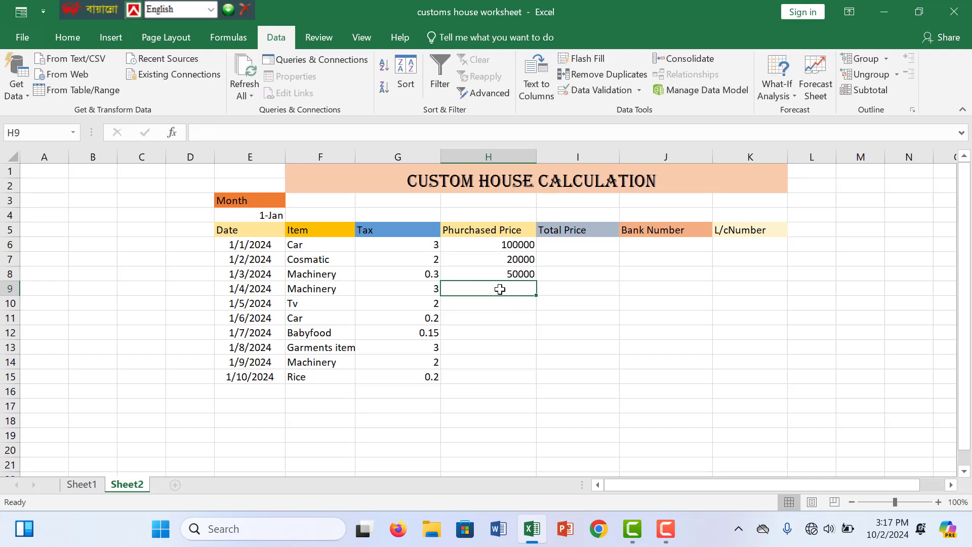
{"action": "left_click", "coordinate": [530, 273]}
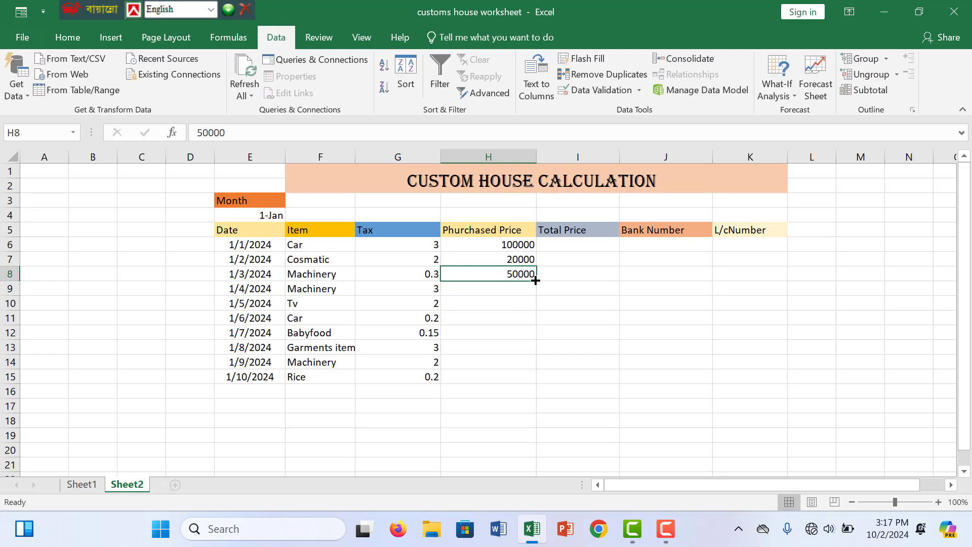
{"action": "left_click_drag", "start_coordinate": [536, 281], "coordinate": [534, 298]}
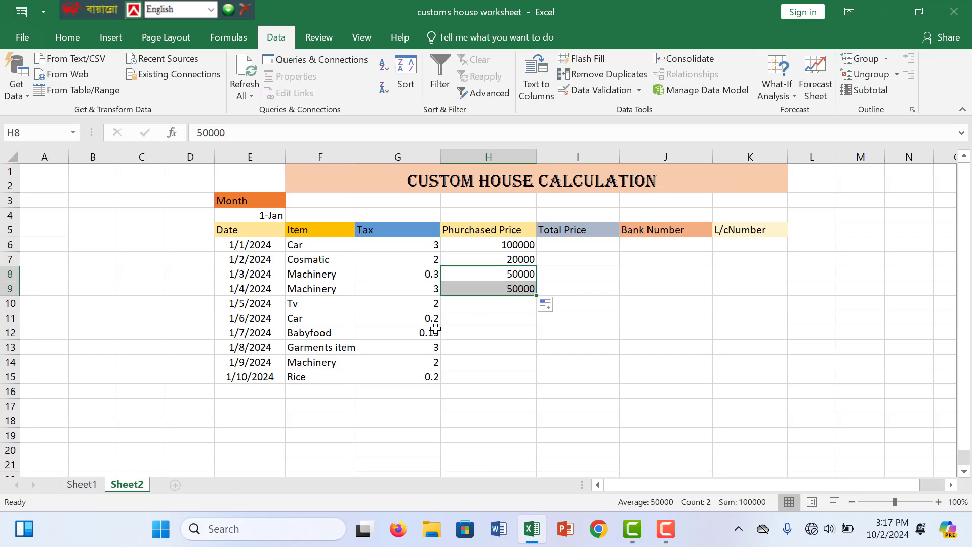
Enter purchase prices of 15000 in cell H10 and 100000 in cell H11
{"action": "left_click", "coordinate": [499, 303]}
{"action": "type", "text": "150"}
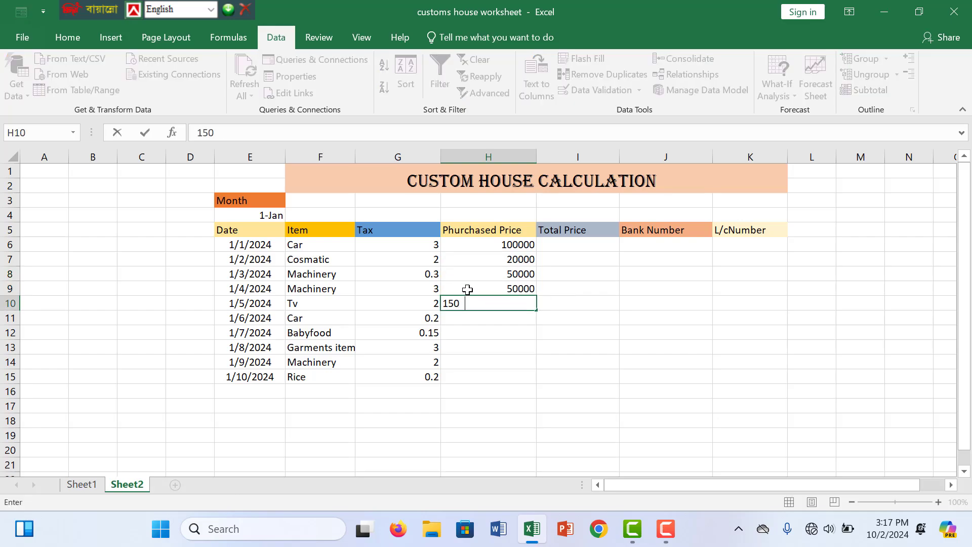
{"action": "type", "text": "00"}
{"action": "left_click", "coordinate": [489, 318]}
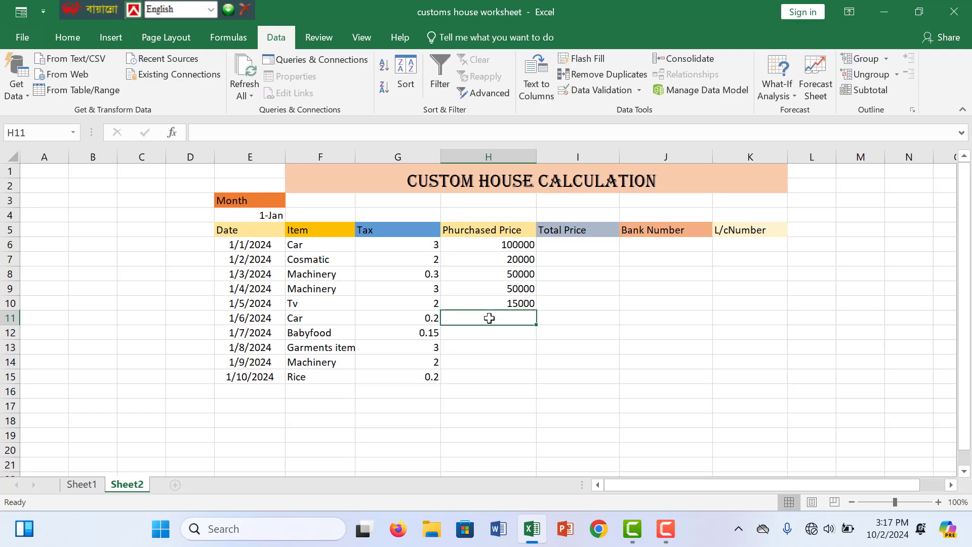
{"action": "type", "text": "1"}
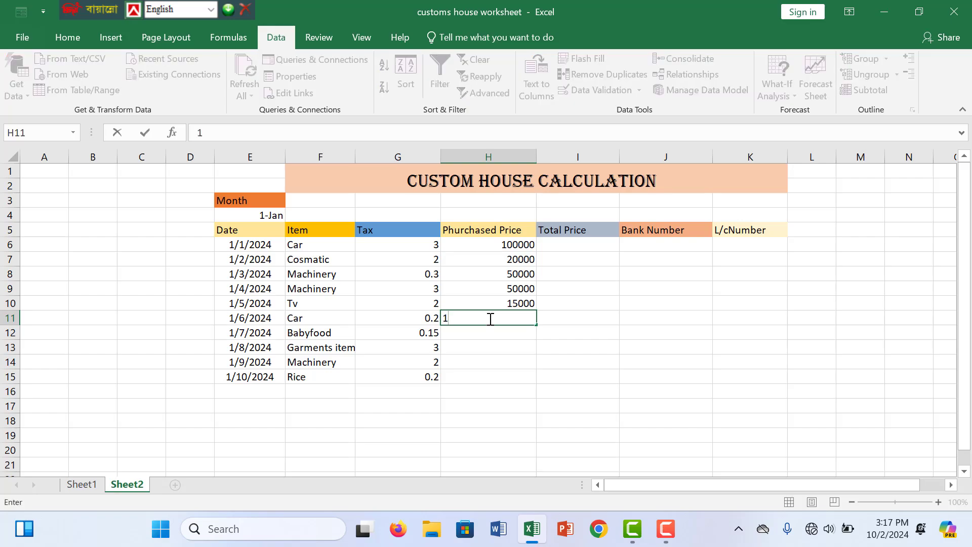
{"action": "type", "text": "00000"}
Change the tax rate of the Car row in cell G11 to 300% using its dropdown list
{"action": "left_click", "coordinate": [389, 319]}
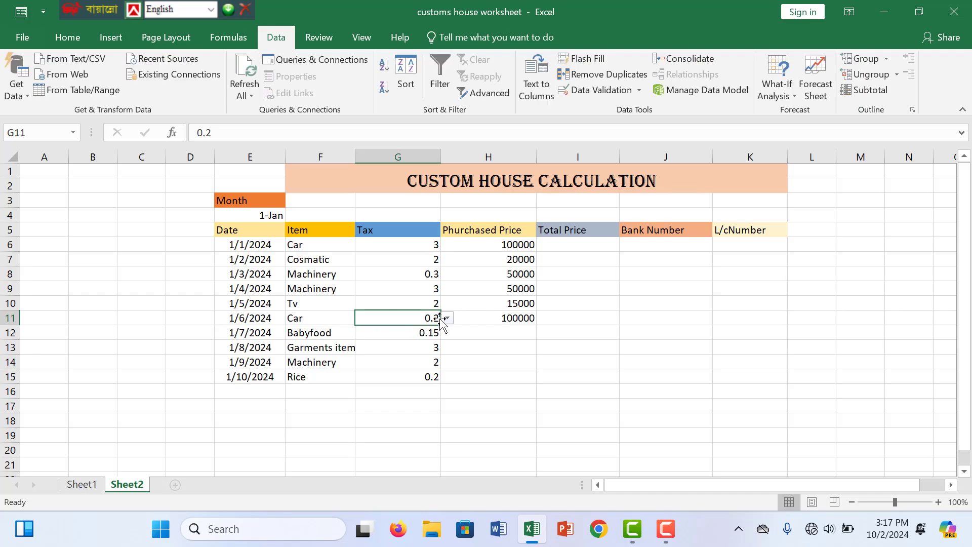
{"action": "left_click", "coordinate": [446, 319]}
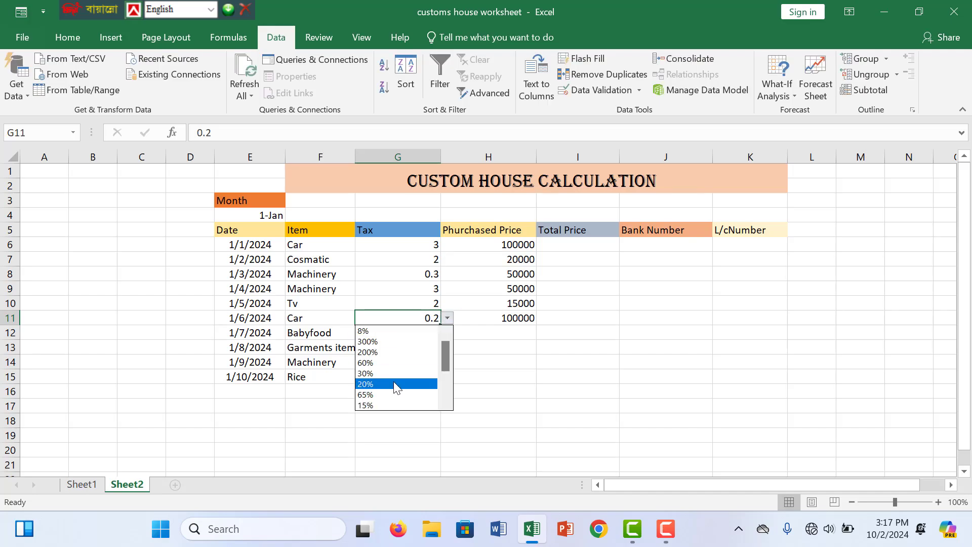
{"action": "left_click", "coordinate": [385, 342]}
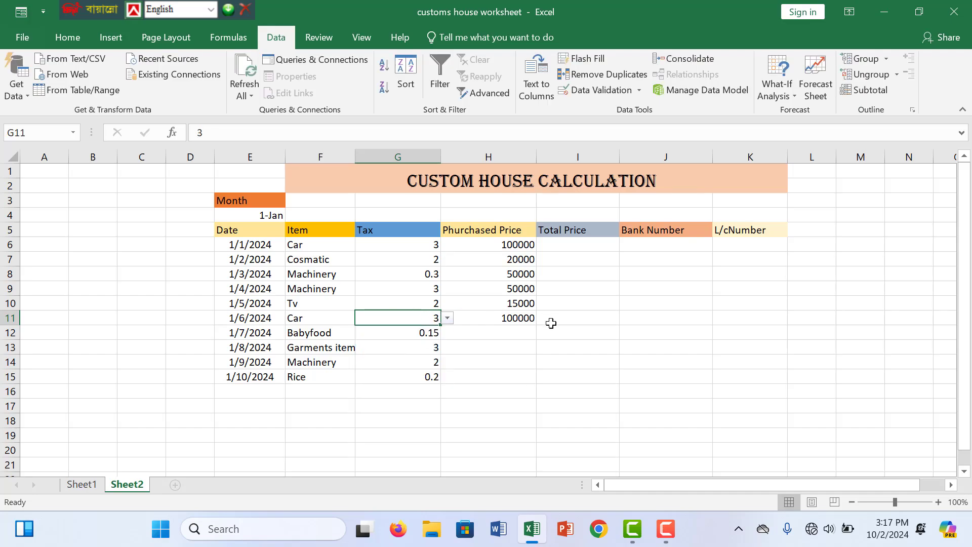
Enter the purchase prices 50000, 20000, 100000 and 20000 in cells H12 through H15
{"action": "left_click", "coordinate": [483, 339]}
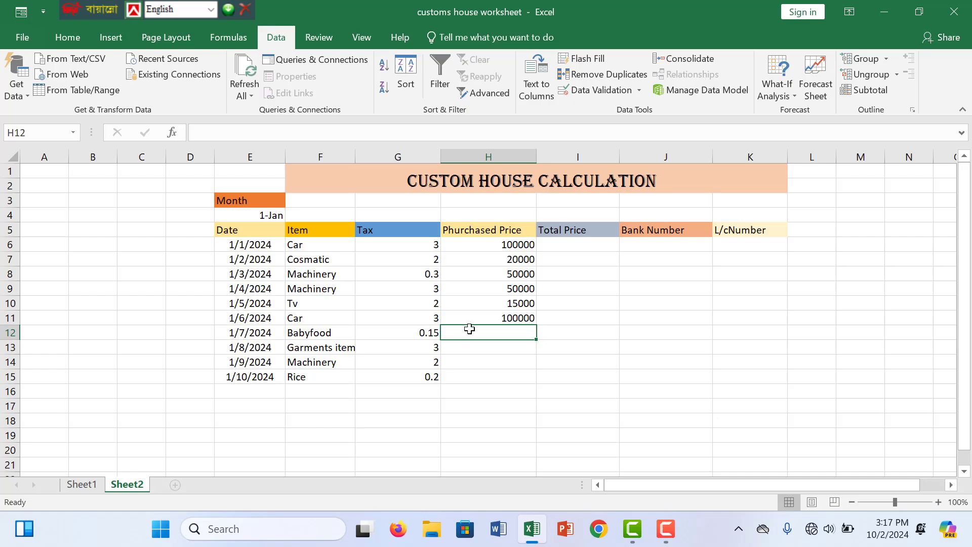
{"action": "type", "text": "50000"}
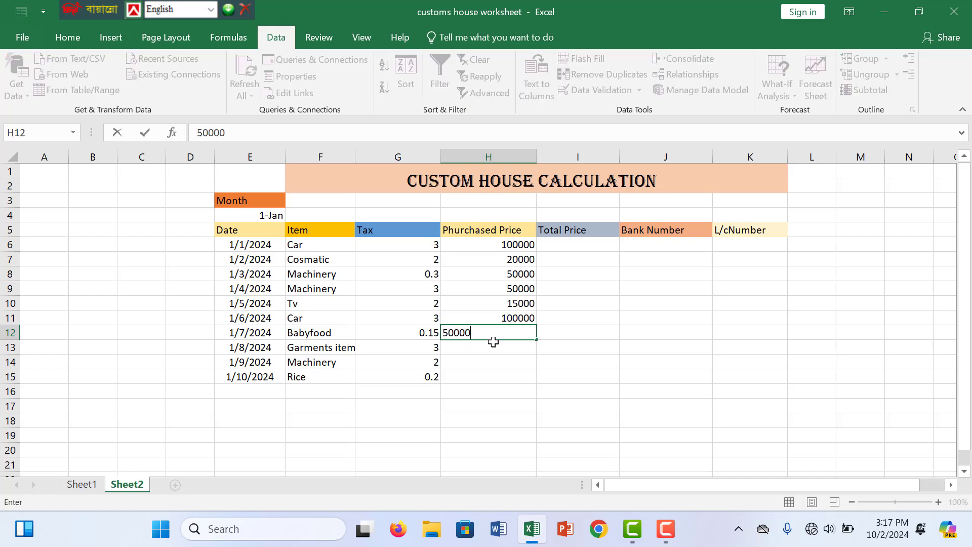
{"action": "key", "text": "Return"}
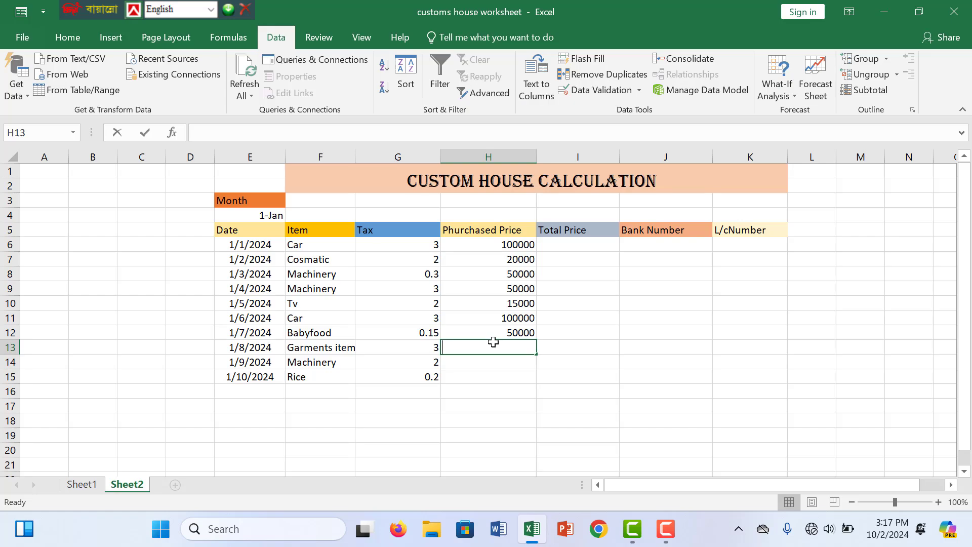
{"action": "type", "text": "20000"}
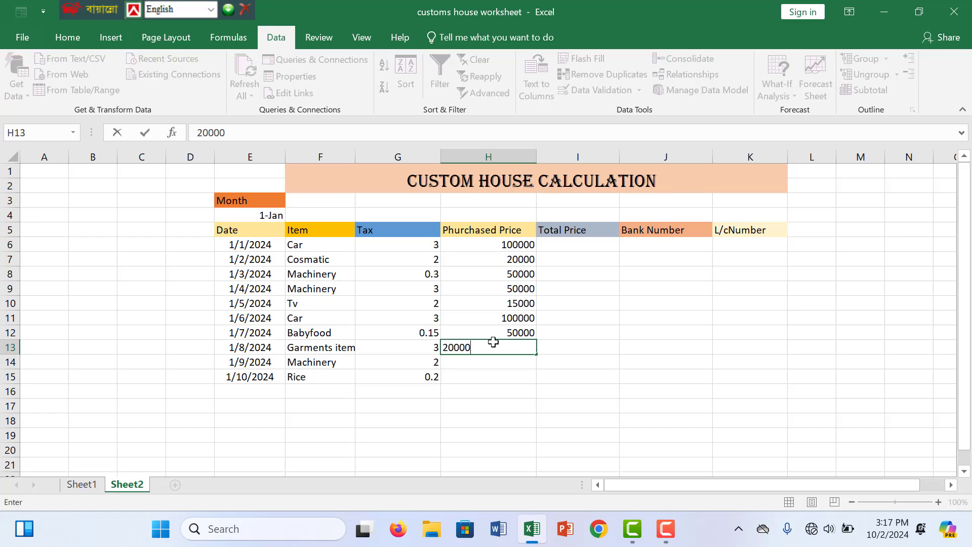
{"action": "left_click", "coordinate": [508, 366]}
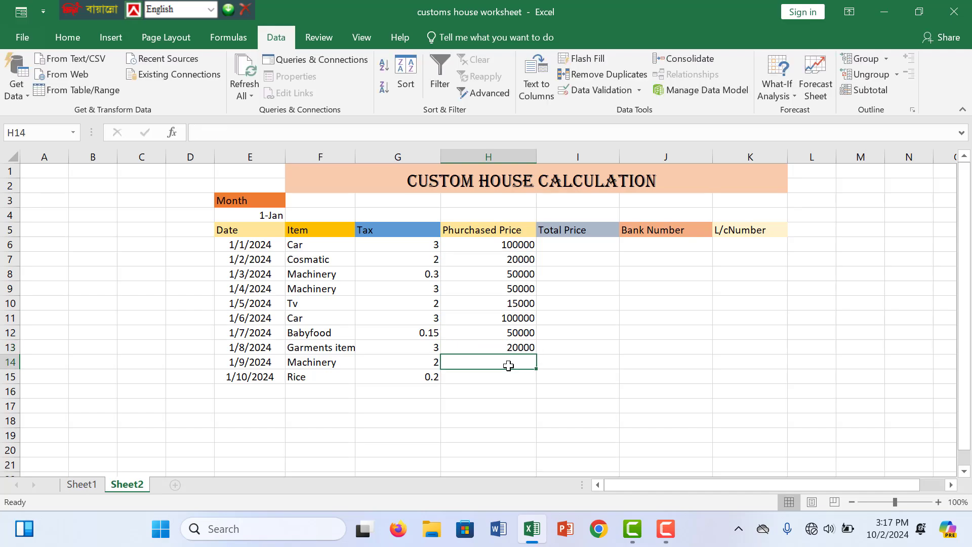
{"action": "type", "text": "100000"}
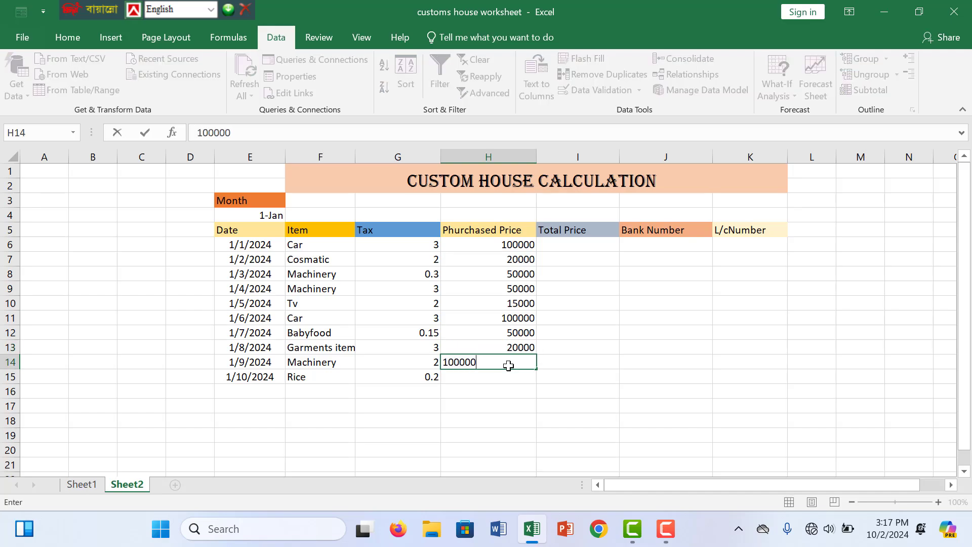
{"action": "left_click", "coordinate": [514, 378]}
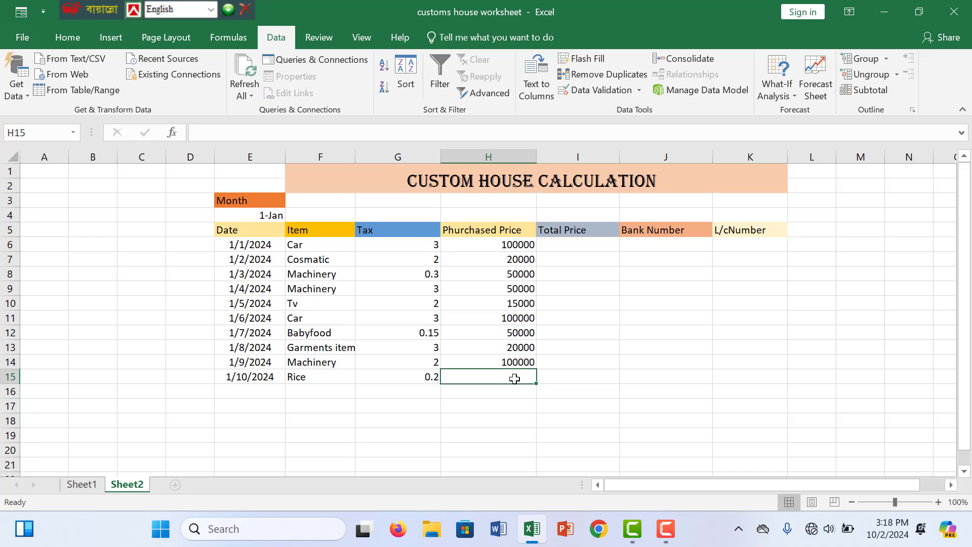
{"action": "type", "text": "20000"}
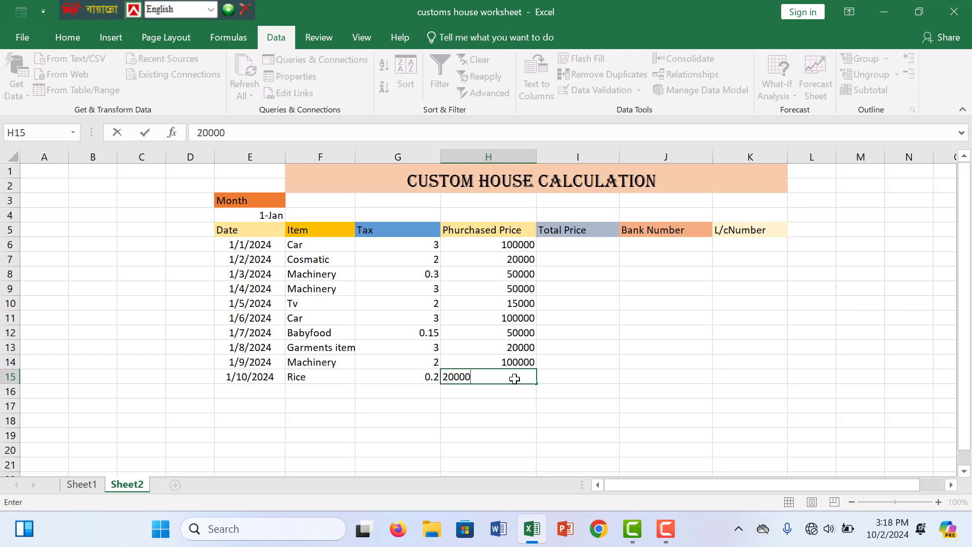
Calculate the Car row's total price in cell I6 with the formula =G6*H6
{"action": "left_click", "coordinate": [660, 244]}
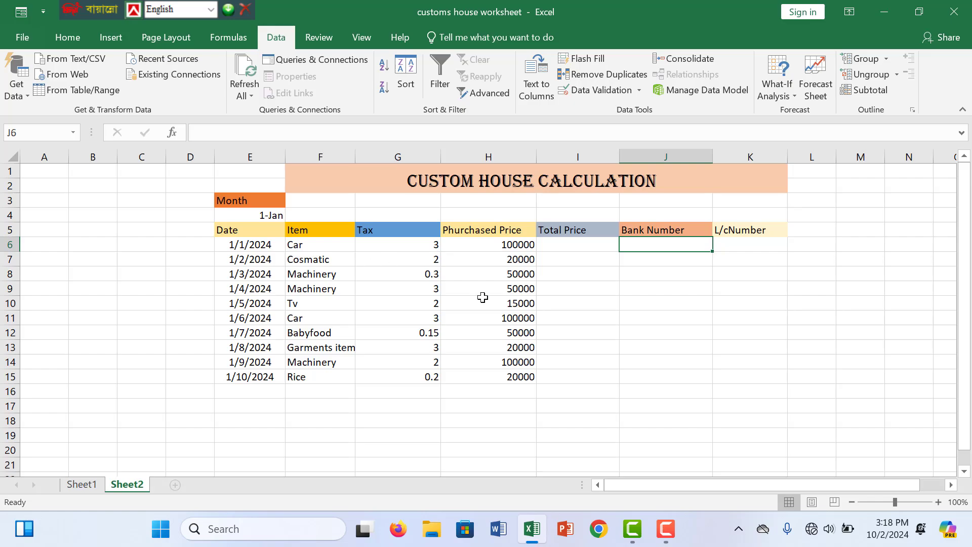
{"action": "left_click", "coordinate": [563, 248]}
{"action": "type", "text": "="}
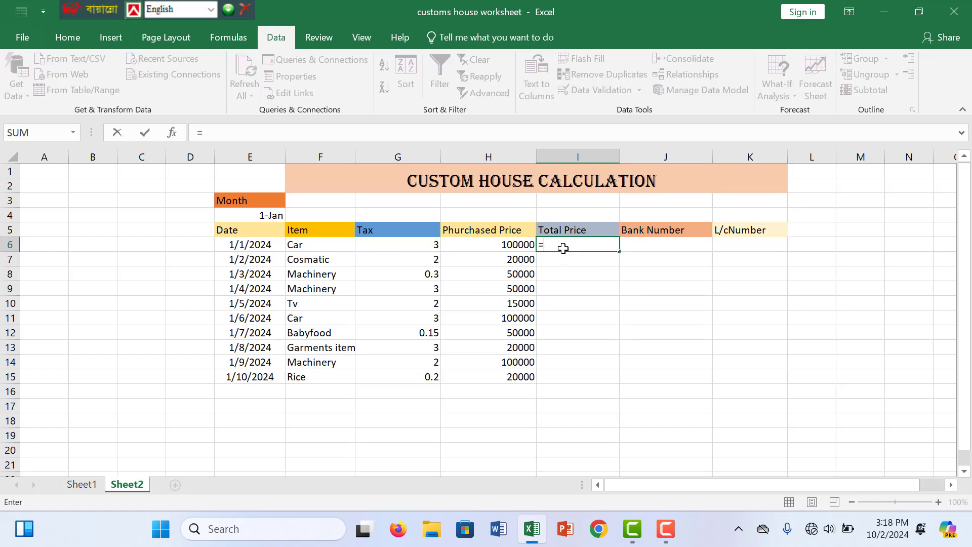
{"action": "left_click", "coordinate": [413, 246]}
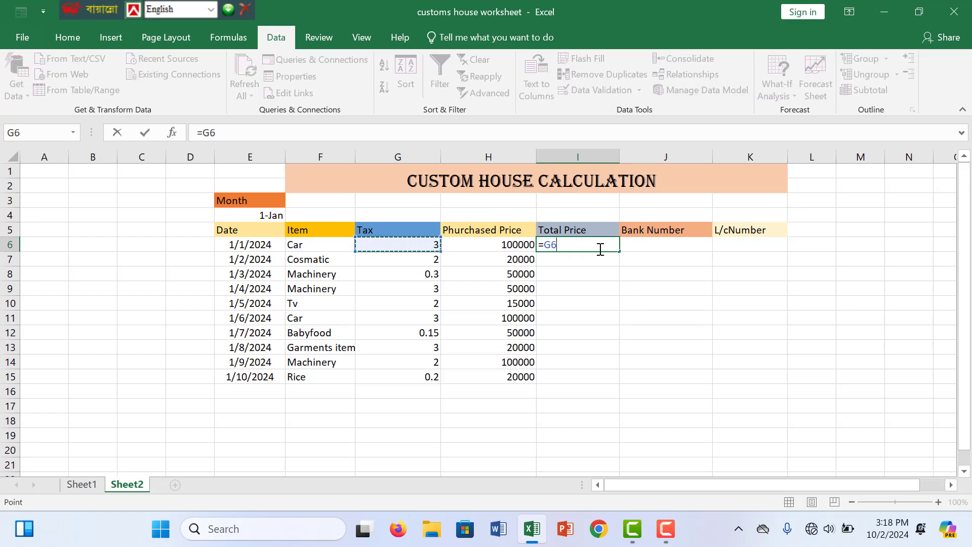
{"action": "type", "text": "*"}
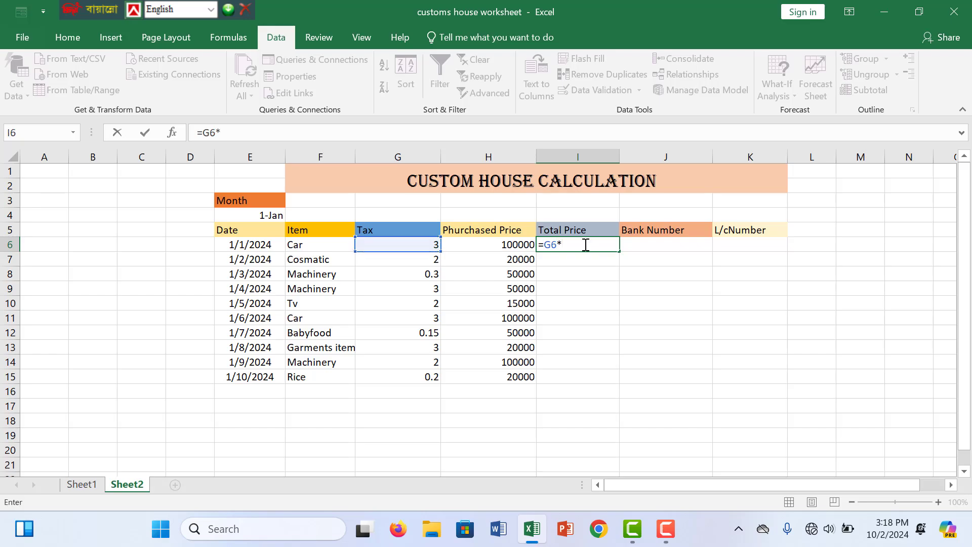
{"action": "left_click", "coordinate": [530, 245]}
{"action": "key", "text": "Return"}
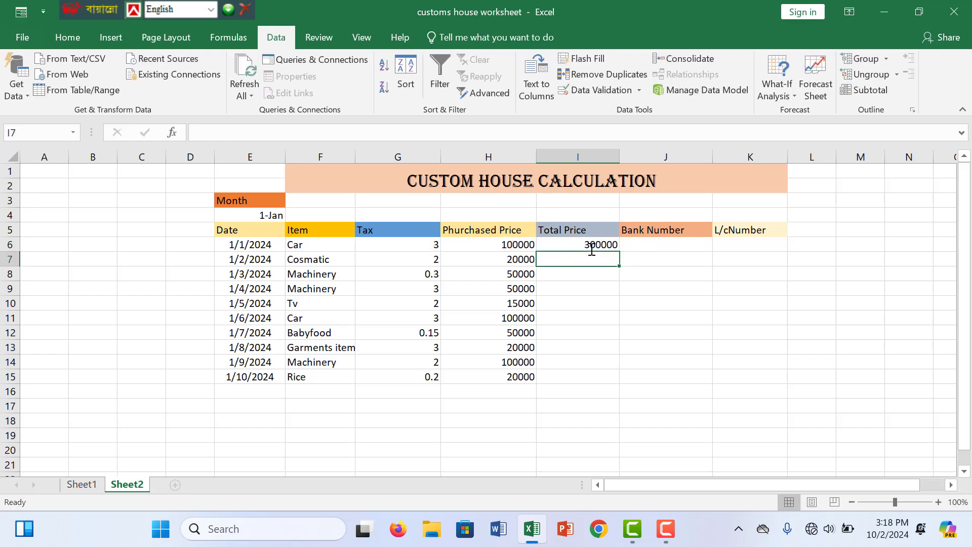
Fill the total price formula from cell I6 down to cell I15
{"action": "left_click", "coordinate": [592, 248]}
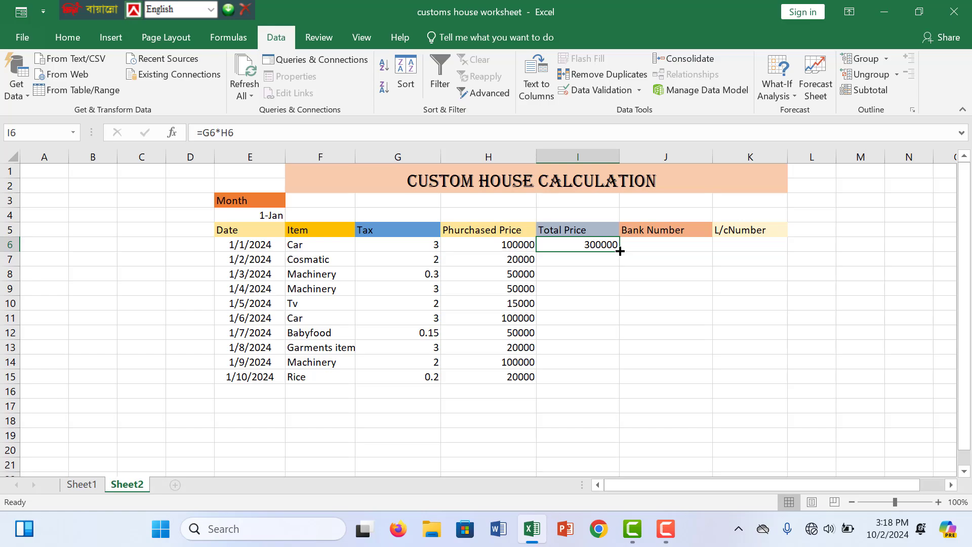
{"action": "left_click_drag", "start_coordinate": [619, 252], "coordinate": [627, 387]}
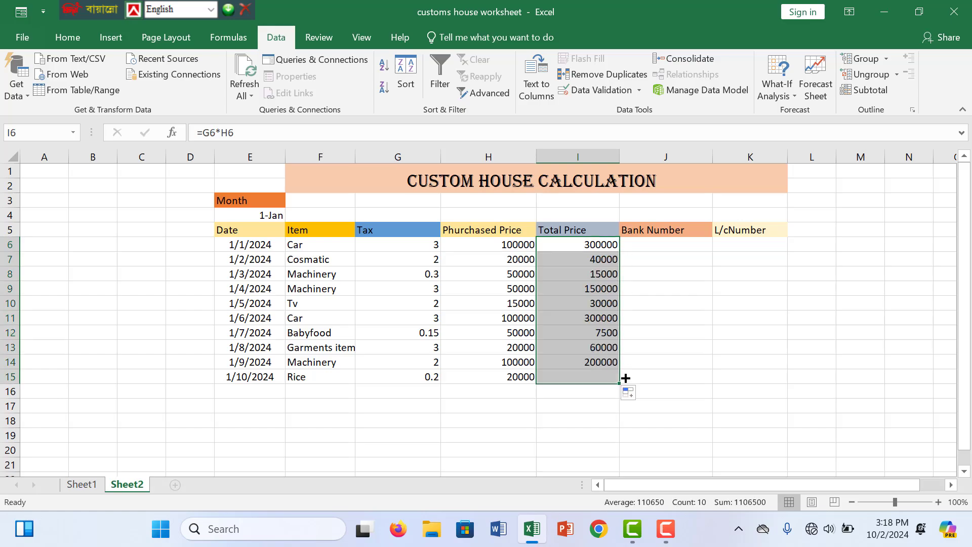
{"action": "left_click", "coordinate": [602, 334]}
{"action": "left_click_drag", "start_coordinate": [714, 250], "coordinate": [658, 245]}
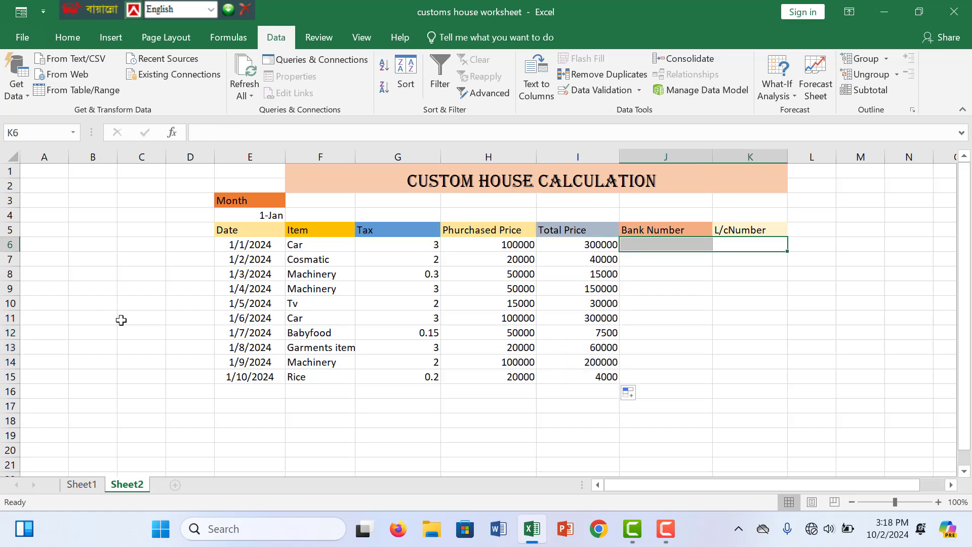
Apply all borders to the table range E5:K15, from the Date header to the last L/cNumber row
{"action": "left_click", "coordinate": [150, 334]}
{"action": "left_click_drag", "start_coordinate": [233, 233], "coordinate": [727, 377]}
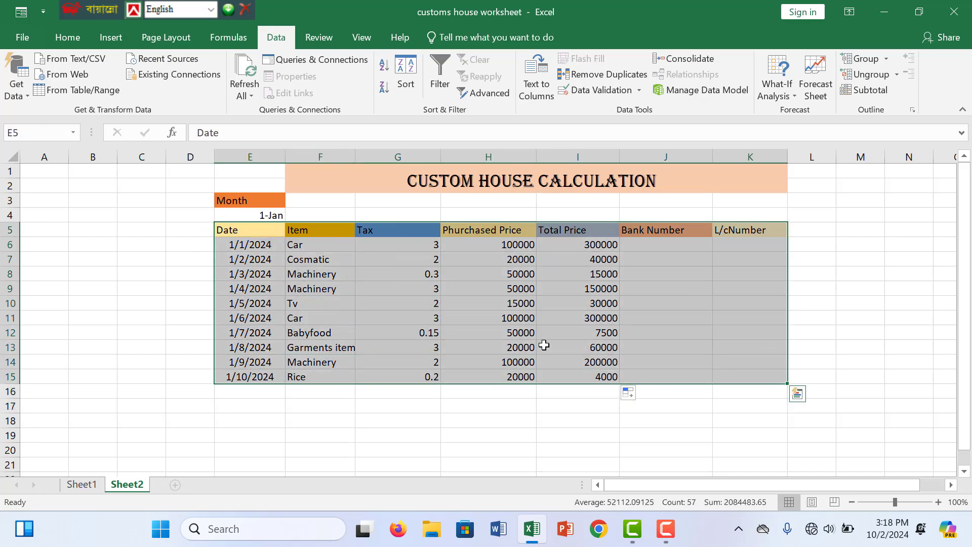
{"action": "left_click", "coordinate": [75, 37]}
{"action": "left_click", "coordinate": [178, 89]}
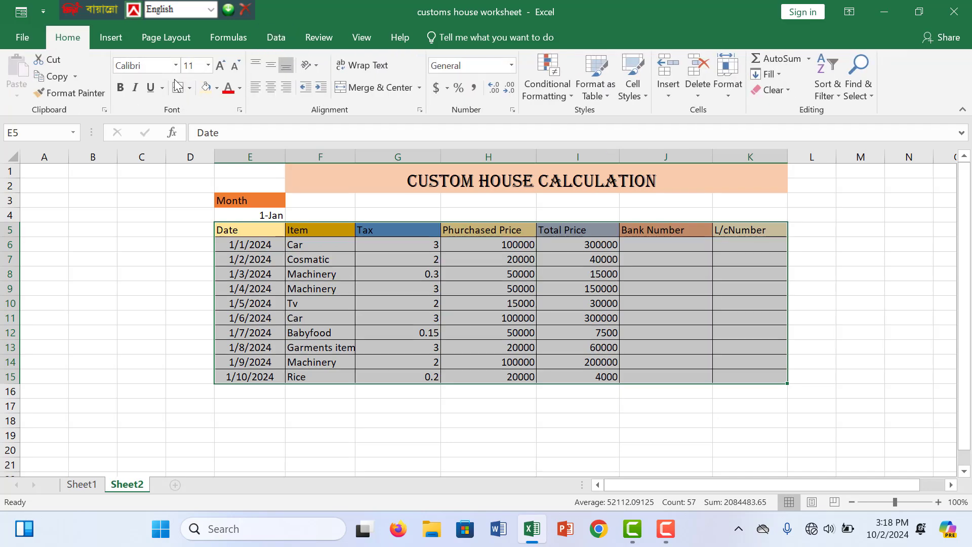
{"action": "left_click", "coordinate": [369, 314]}
{"action": "left_click", "coordinate": [759, 249]}
{"action": "left_click", "coordinate": [608, 392]}
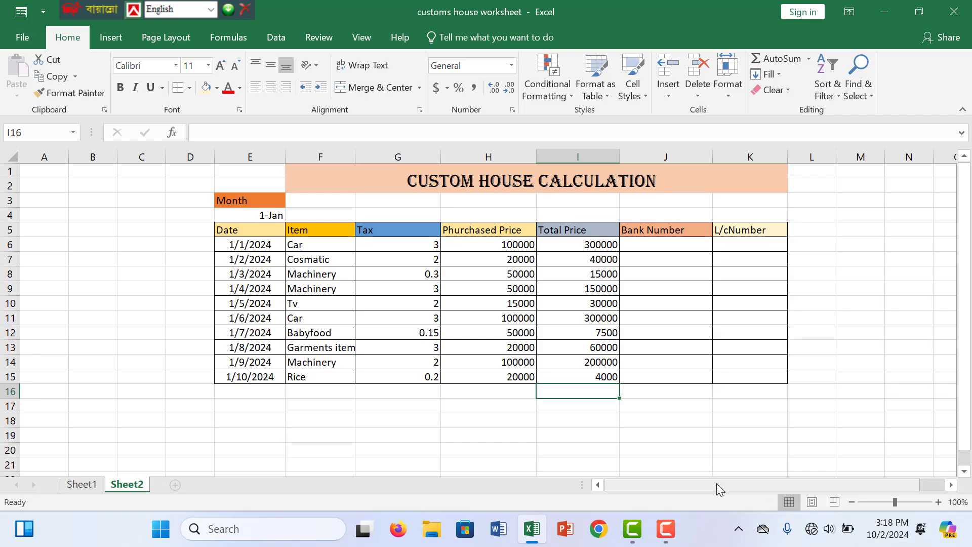
{"action": "left_click", "coordinate": [568, 421]}
{"action": "left_click", "coordinate": [580, 397]}
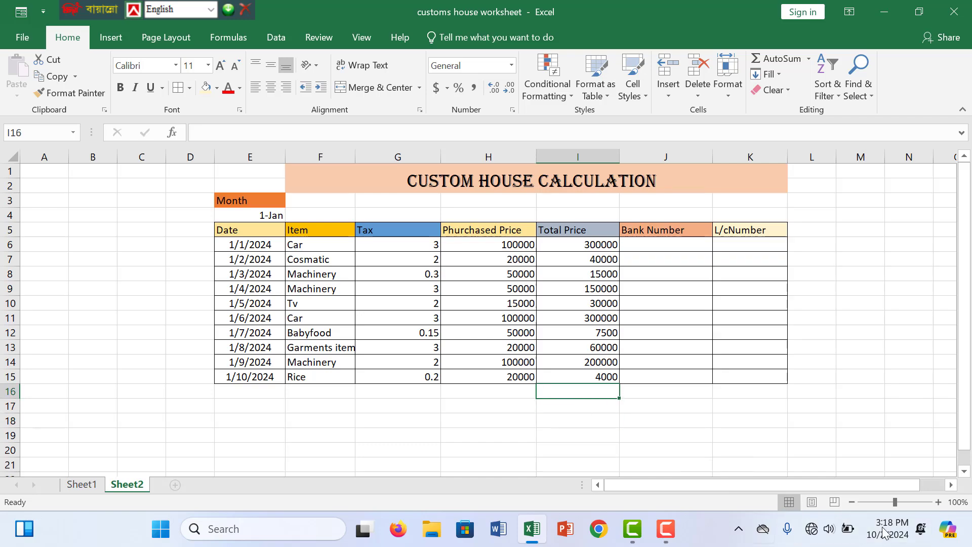
{"action": "left_click", "coordinate": [663, 418]}
{"action": "left_click", "coordinate": [777, 437]}
{"action": "left_click", "coordinate": [686, 431]}
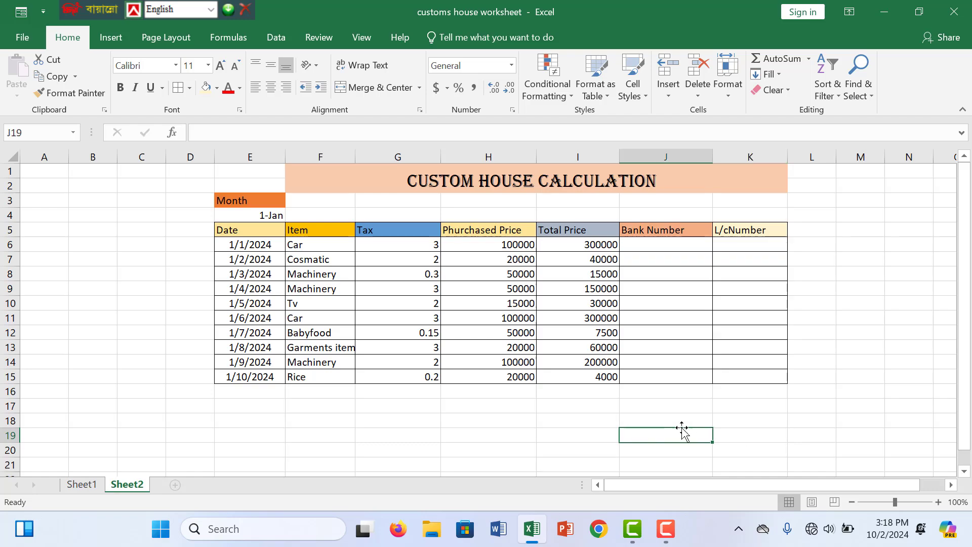
{"action": "left_click", "coordinate": [672, 416]}
{"action": "left_click", "coordinate": [510, 389]}
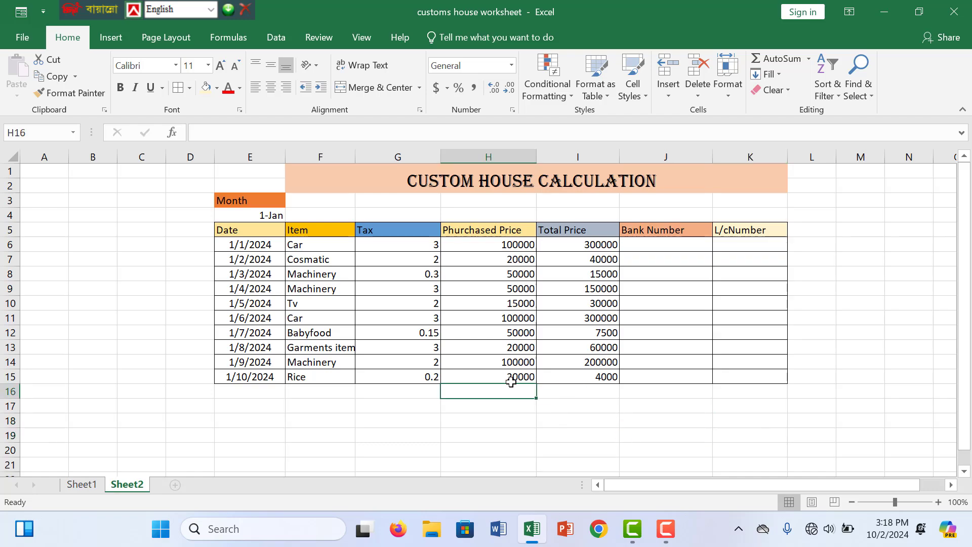
Enter the label Gross Net Tax in cell H17 below the table
{"action": "left_click", "coordinate": [504, 402]}
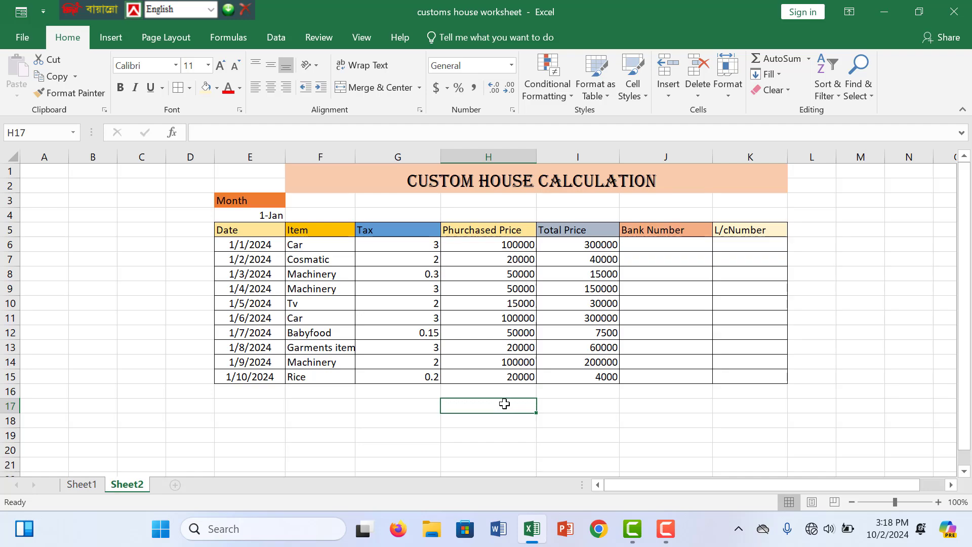
{"action": "type", "text": "Gross "}
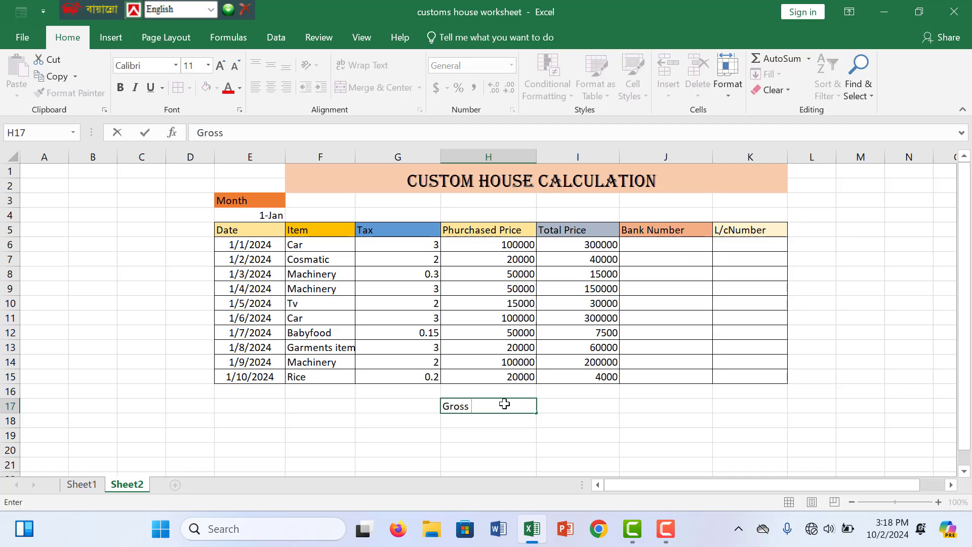
{"action": "type", "text": "Ne"}
{"action": "type", "text": "t Tax"}
{"action": "left_click", "coordinate": [564, 411]}
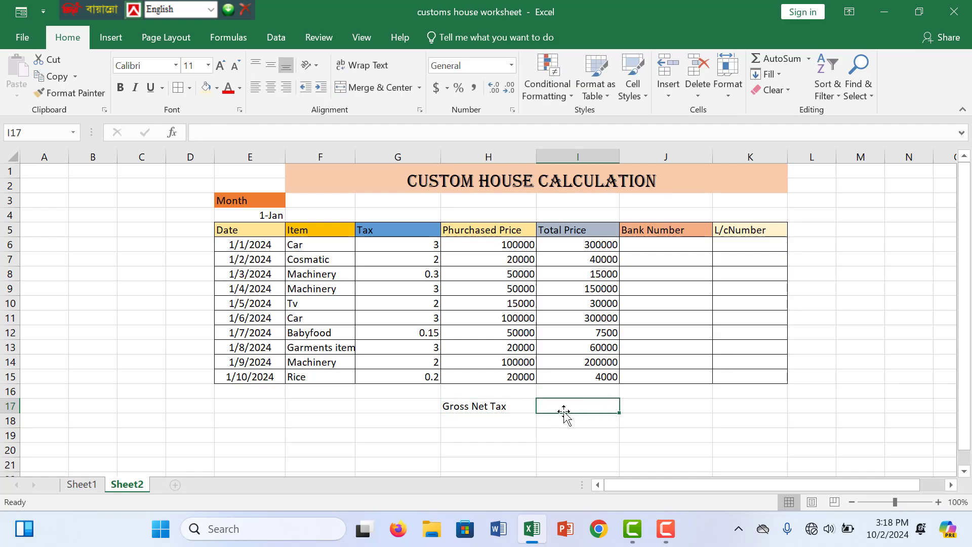
Sum the total prices in cell I17 with the formula =SUM(I6:I15)
{"action": "type", "text": "=s"}
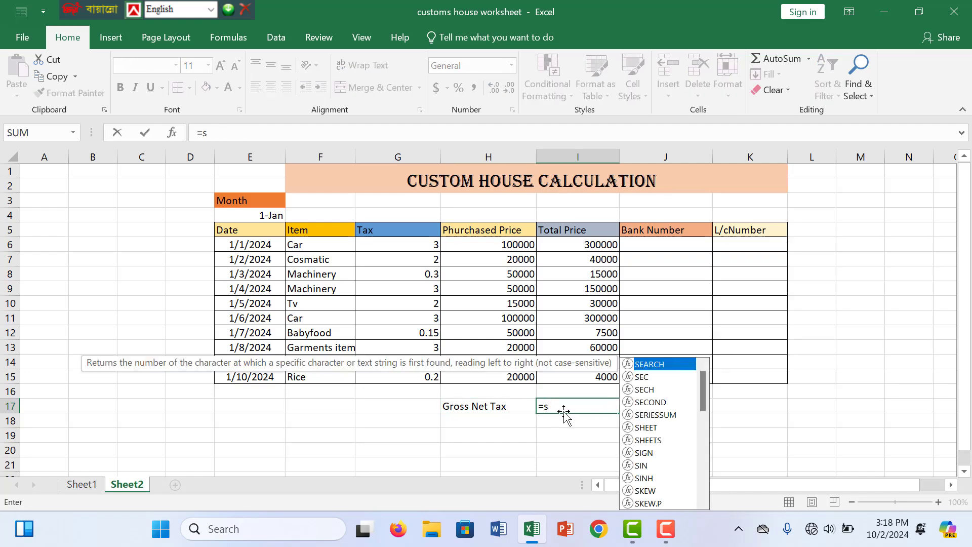
{"action": "type", "text": "um("}
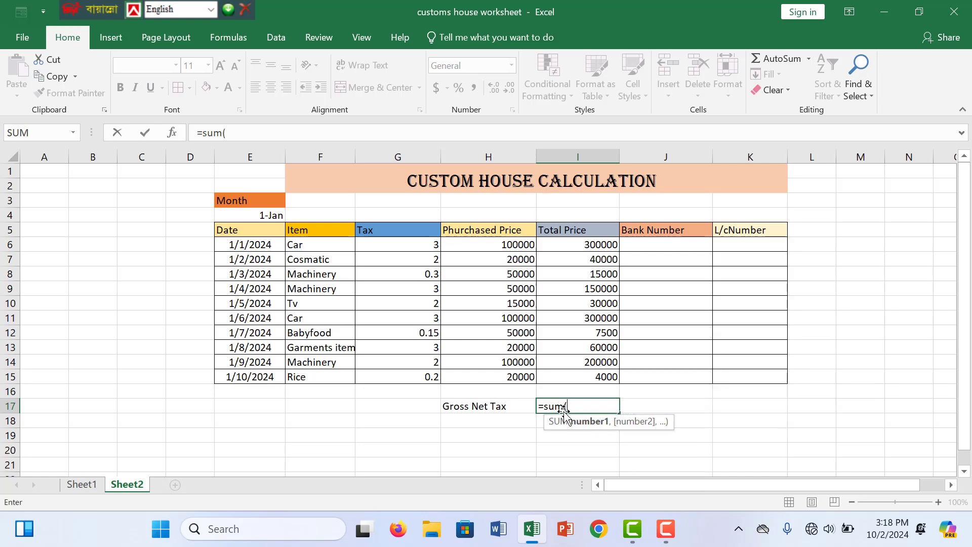
{"action": "left_click_drag", "start_coordinate": [586, 244], "coordinate": [582, 384]}
{"action": "type", "text": ")"}
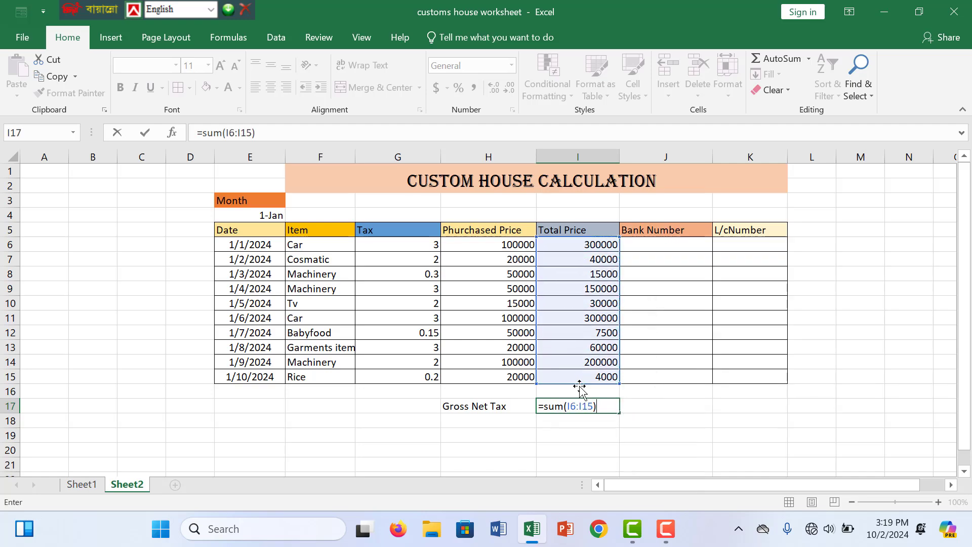
{"action": "key", "text": "Return"}
{"action": "left_click", "coordinate": [569, 400]}
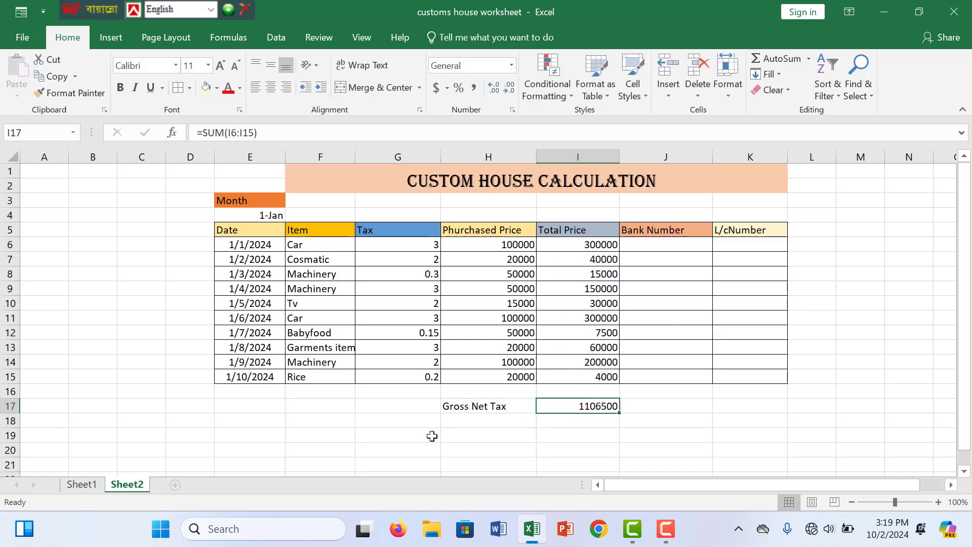
Apply all borders to the Gross Net Tax label in H17 and its sum in I17
{"action": "left_click", "coordinate": [495, 403]}
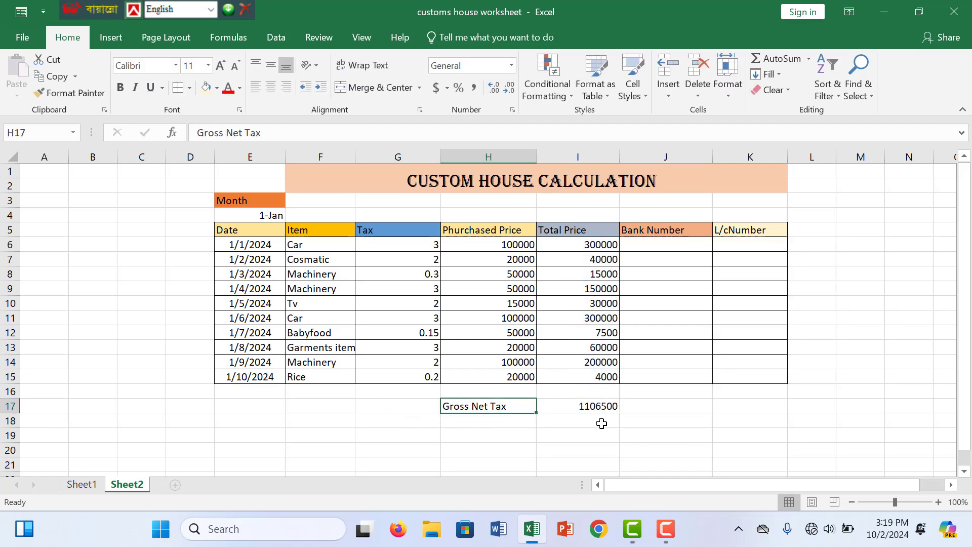
{"action": "left_click", "coordinate": [149, 347]}
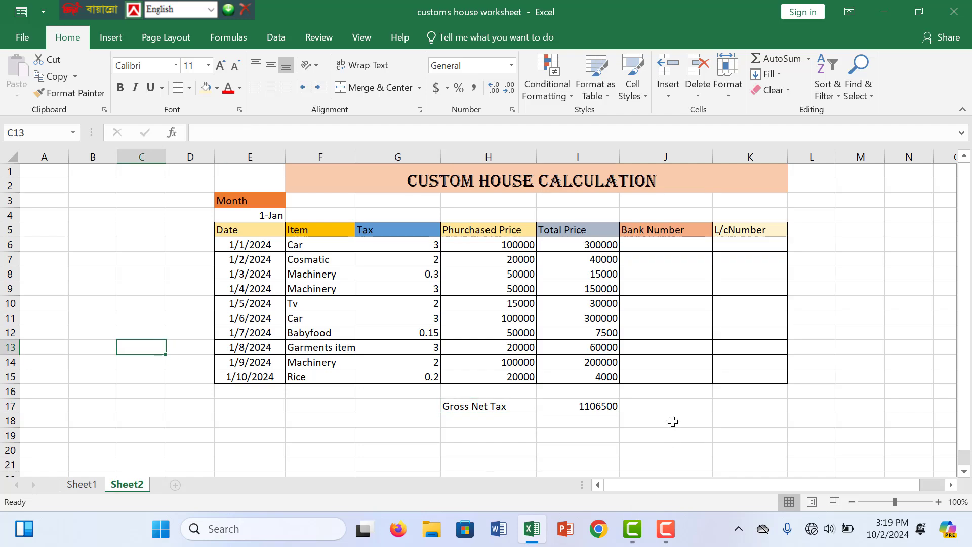
{"action": "left_click", "coordinate": [644, 409]}
{"action": "left_click", "coordinate": [500, 407]}
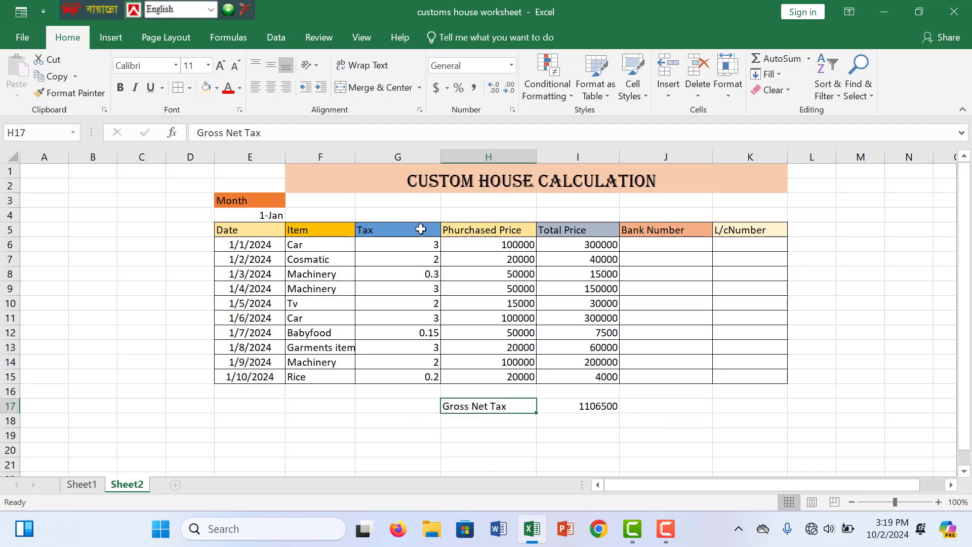
{"action": "left_click", "coordinate": [592, 406]}
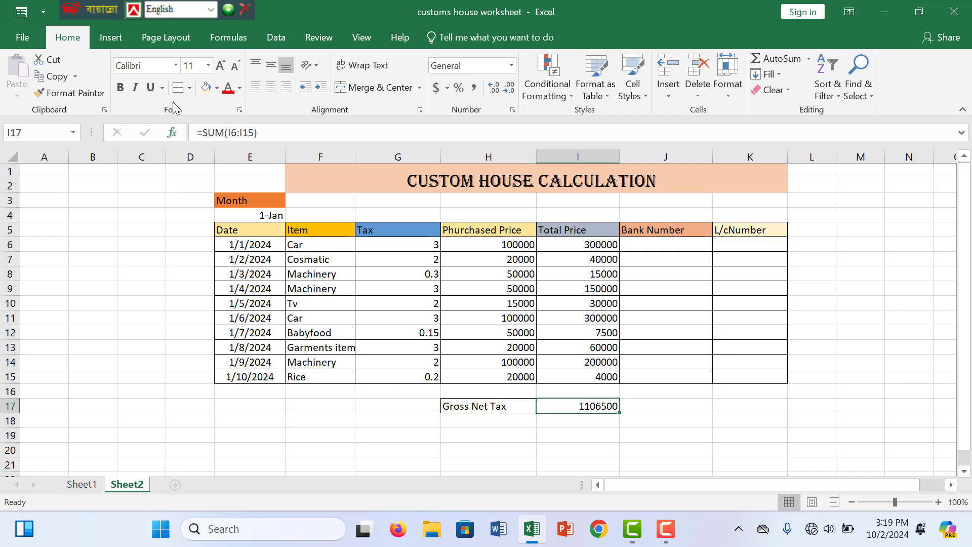
Fill the sum in cell I17 with light gold and the Gross Net Tax label in H17 with light blue-grey
{"action": "left_click", "coordinate": [201, 92]}
{"action": "left_click", "coordinate": [506, 408]}
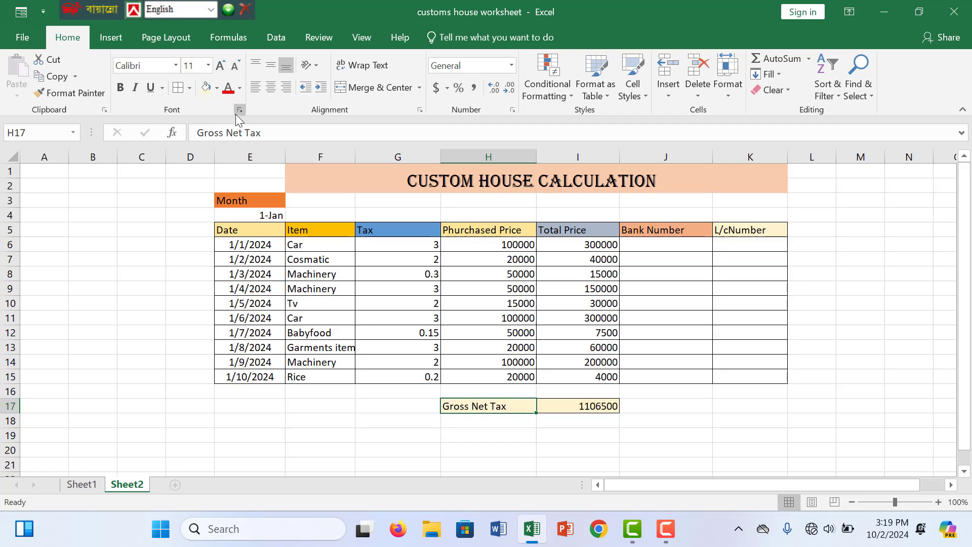
{"action": "left_click", "coordinate": [217, 89]}
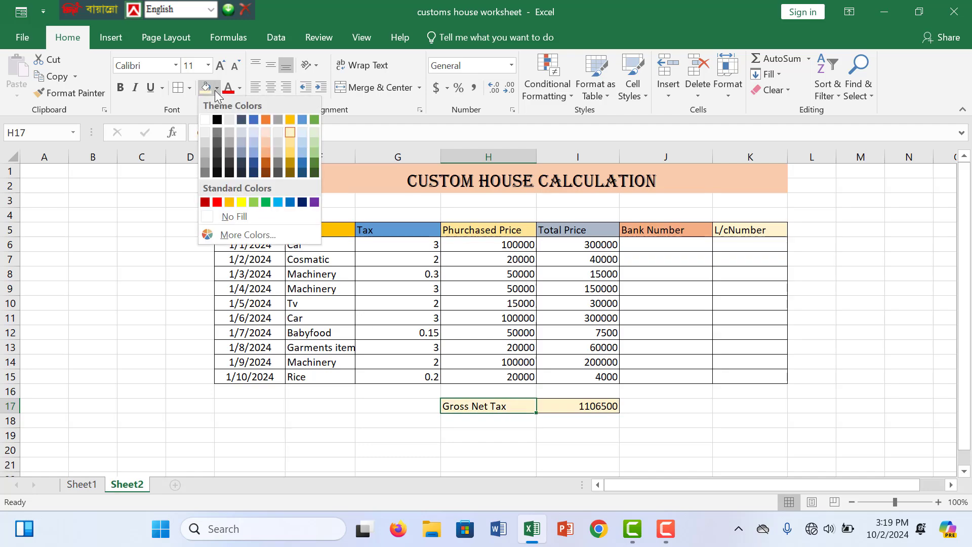
{"action": "left_click", "coordinate": [242, 145]}
{"action": "left_click", "coordinate": [729, 423]}
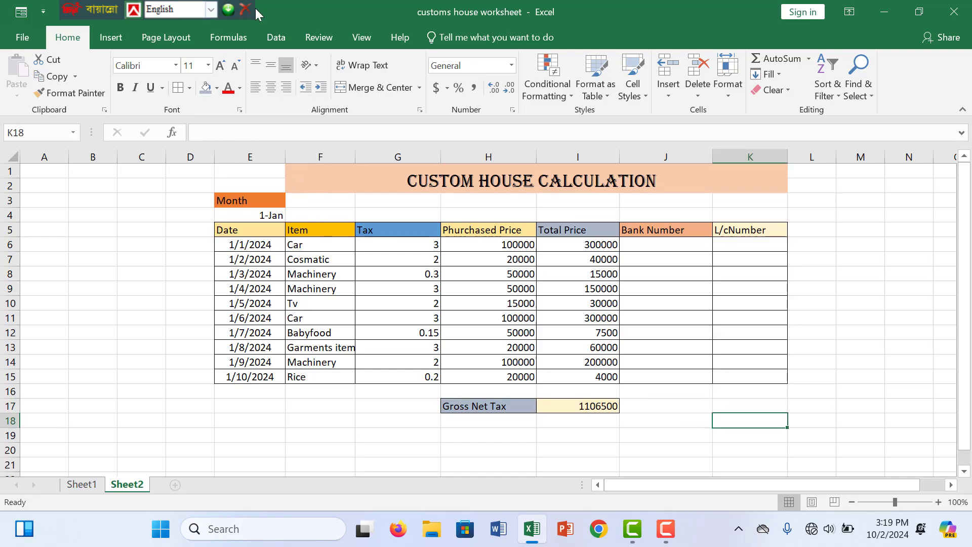
Hide the worksheet gridlines and the formula bar
{"action": "left_click", "coordinate": [360, 38]}
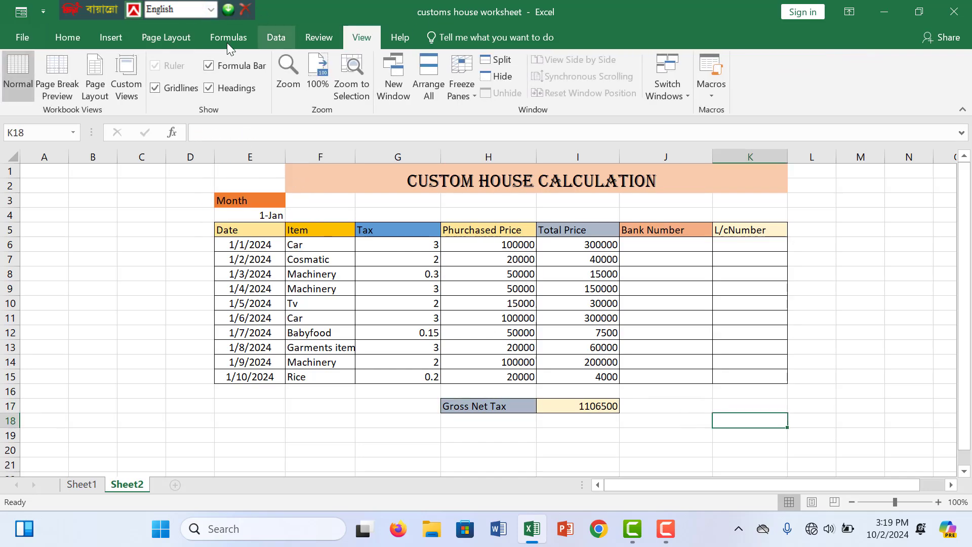
{"action": "left_click", "coordinate": [154, 90]}
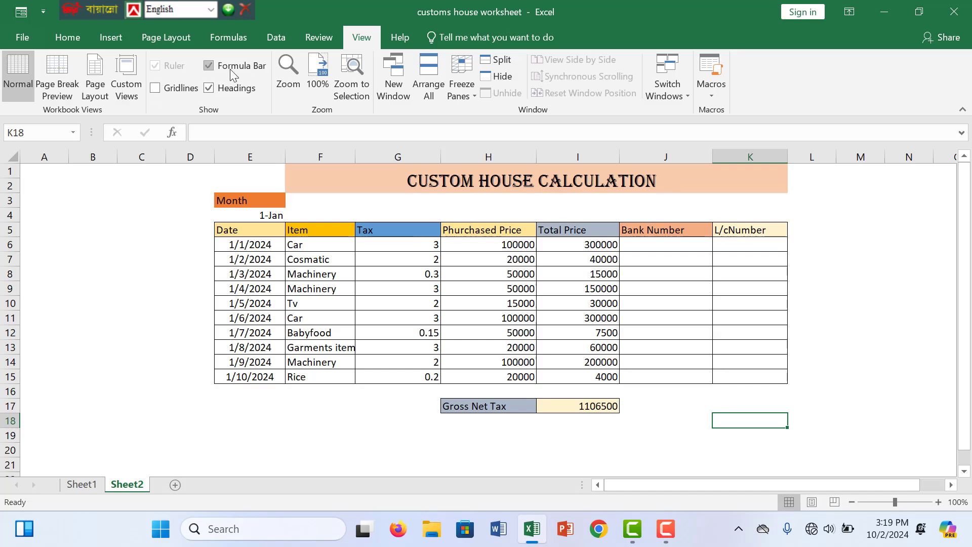
{"action": "left_click", "coordinate": [209, 66]}
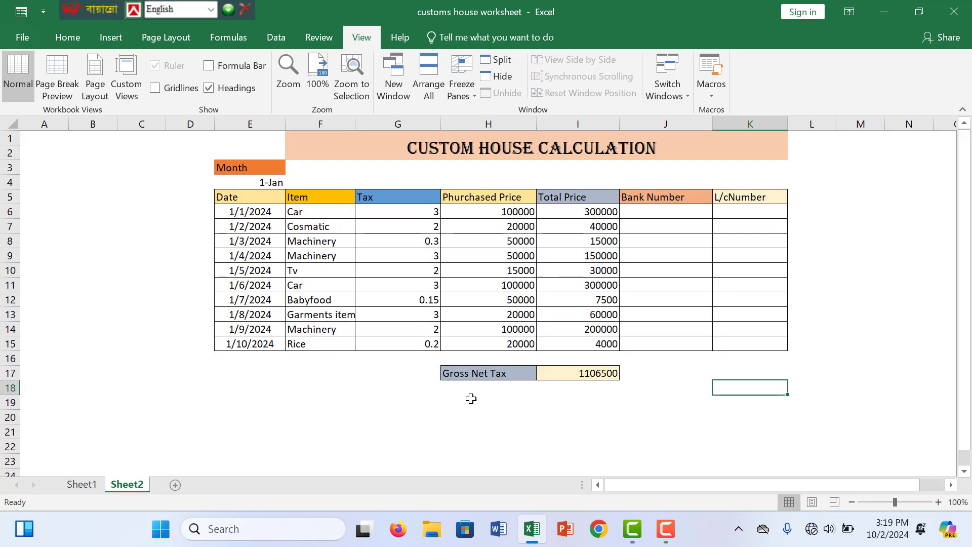
{"action": "left_click_drag", "start_coordinate": [471, 398], "coordinate": [473, 416]}
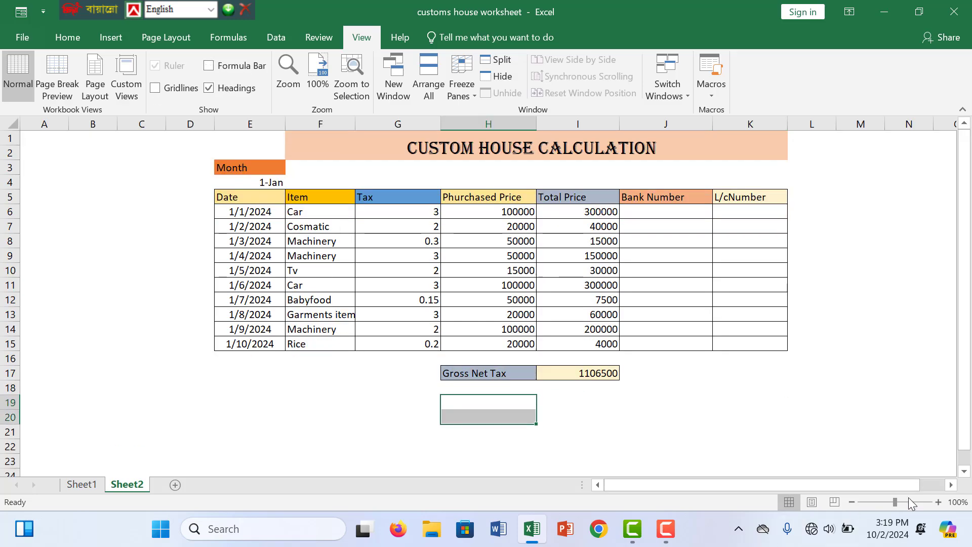
Zoom the worksheet out to 81% to view the whole customs table
{"action": "left_click_drag", "start_coordinate": [895, 502], "coordinate": [887, 502]}
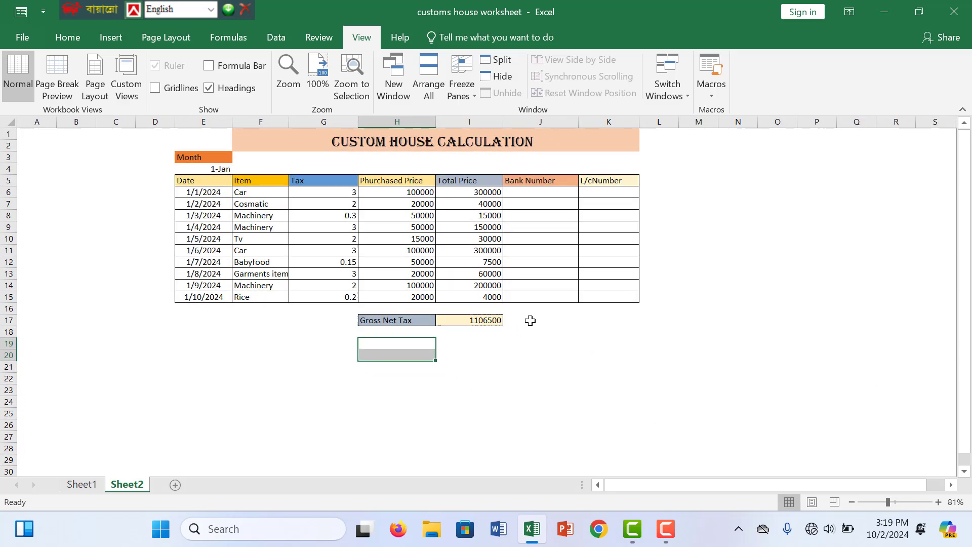
{"action": "left_click", "coordinate": [531, 320]}
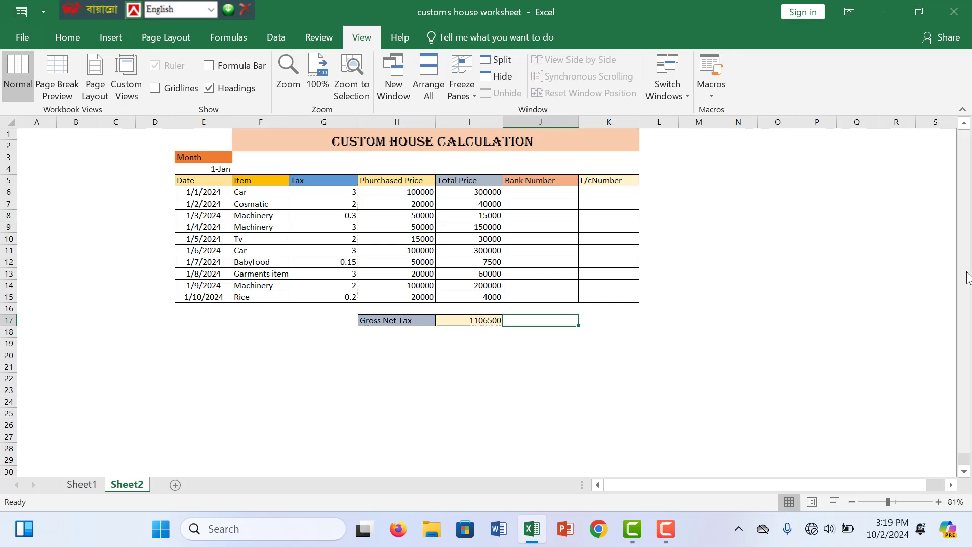
{"action": "left_click_drag", "start_coordinate": [578, 326], "coordinate": [522, 400]}
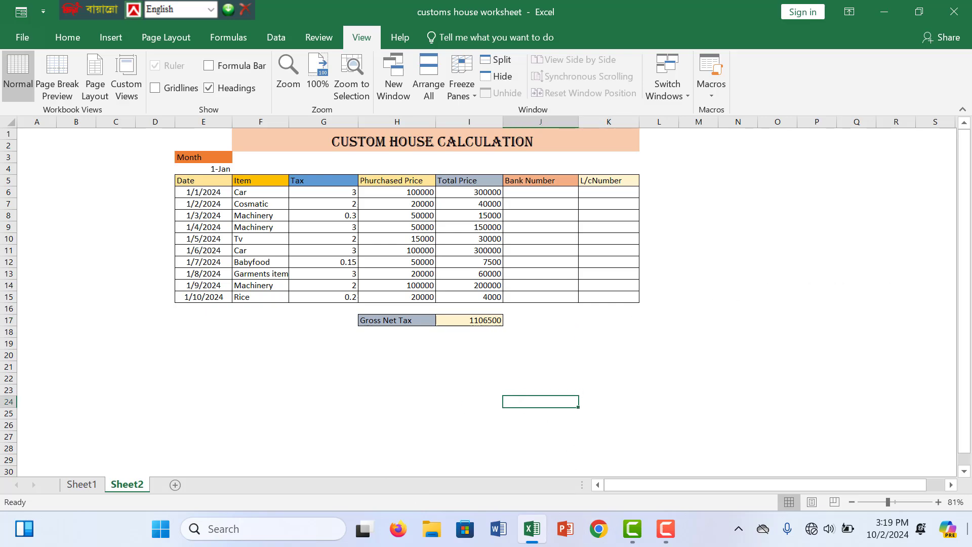